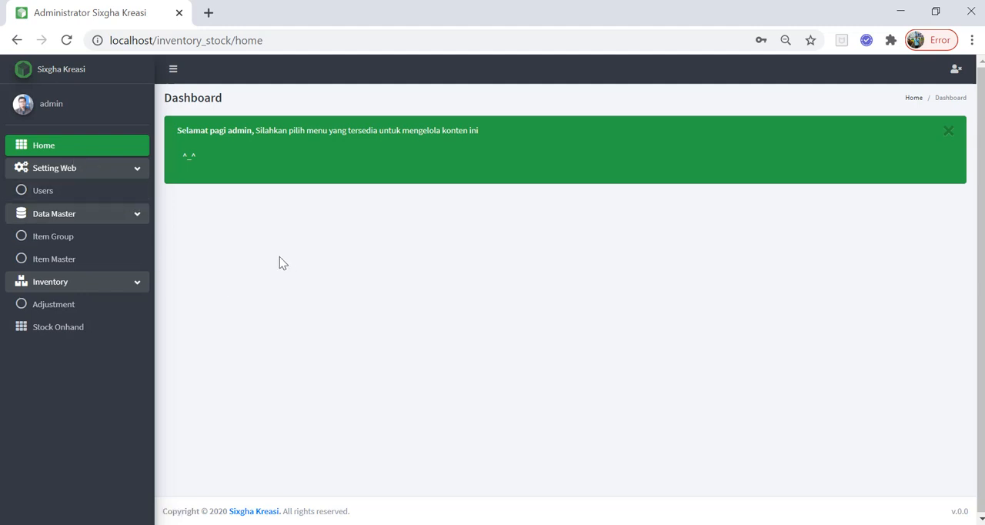
Start a new record in user management and enter the username and the account password.
click(52, 198)
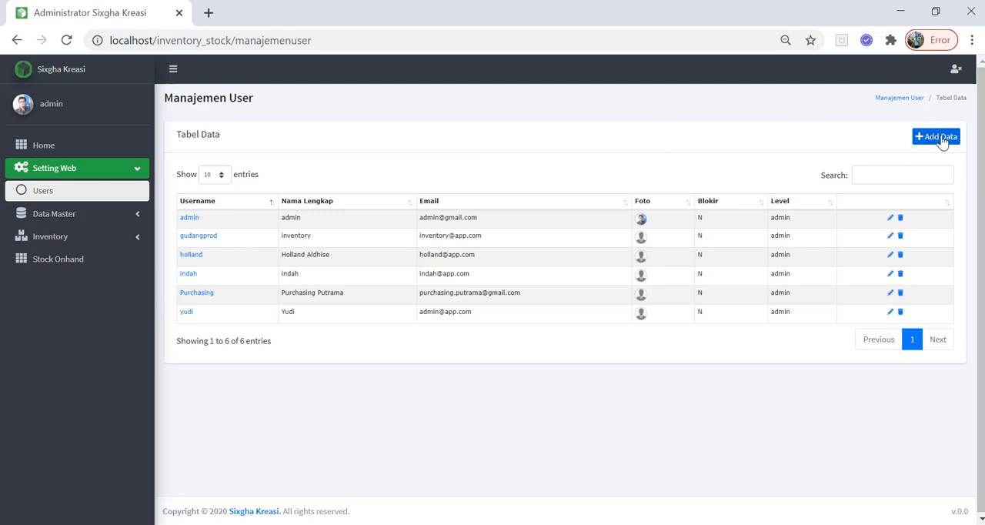
click(941, 137)
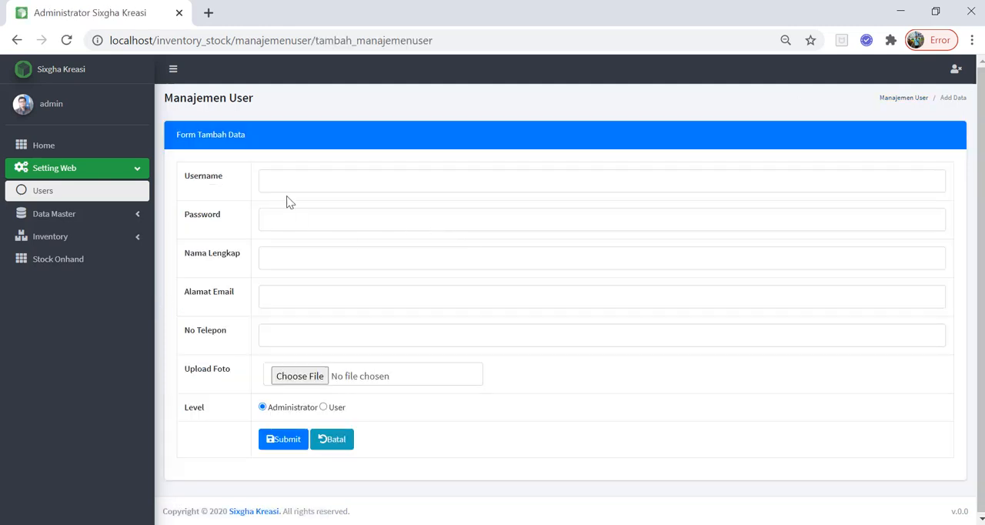
click(285, 181)
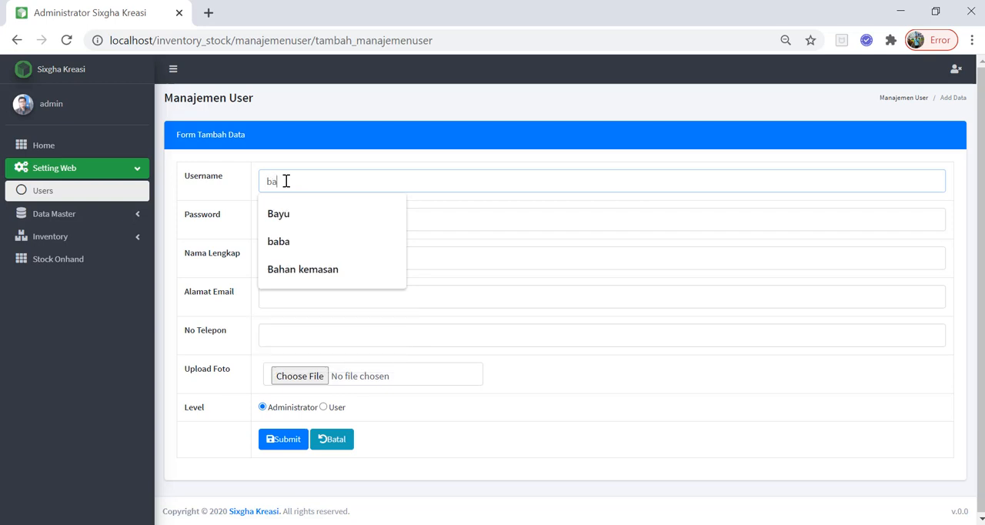
key(ctrl+a)
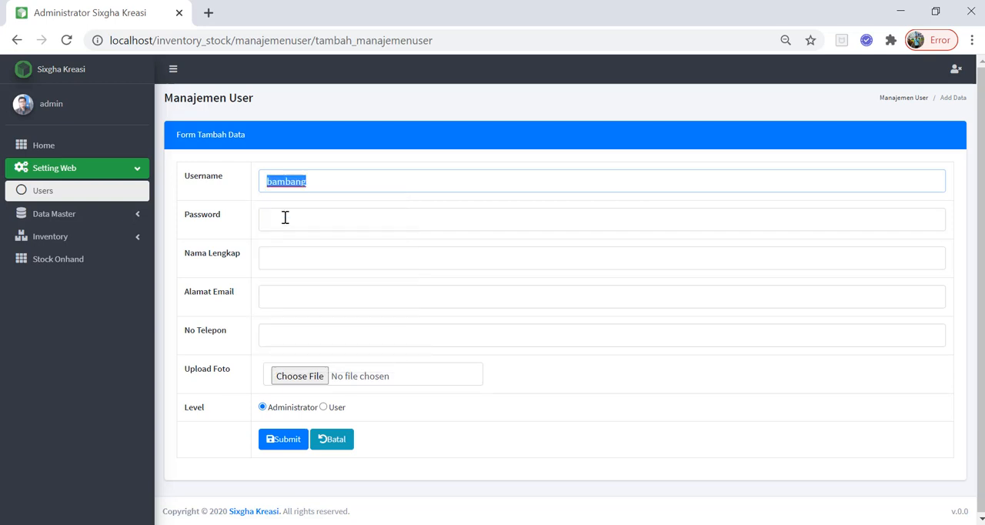
key(ctrl+c)
click(284, 219)
key(ctrl+v)
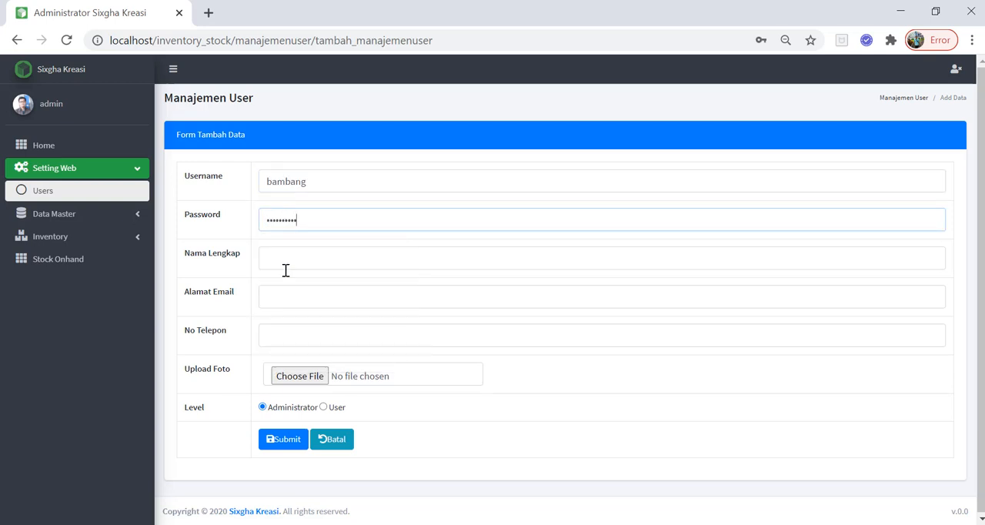
Fill in the new user's full name with an initial capital, the e-mail address and the phone number.
click(290, 260)
key(ctrl+v)
drag(272, 265, 253, 262)
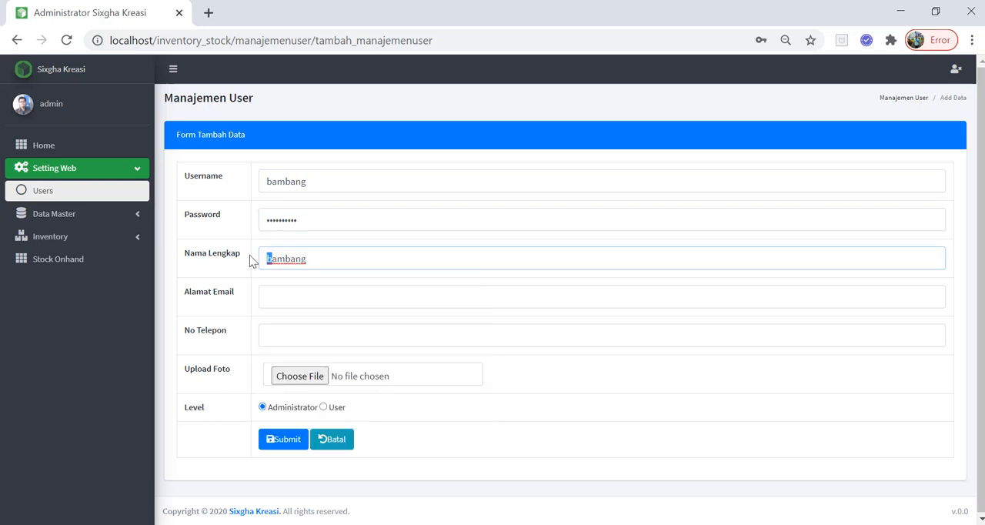
text(B)
click(274, 292)
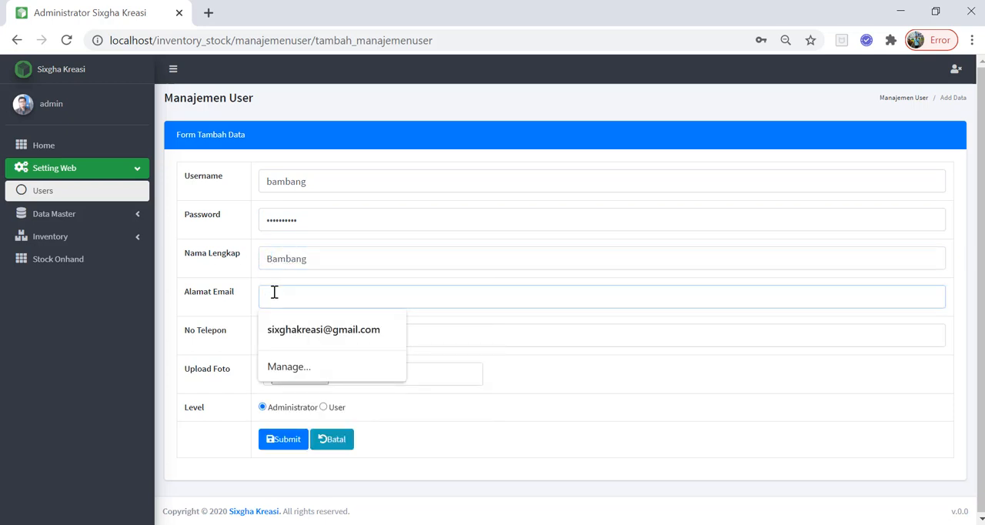
text(ba)
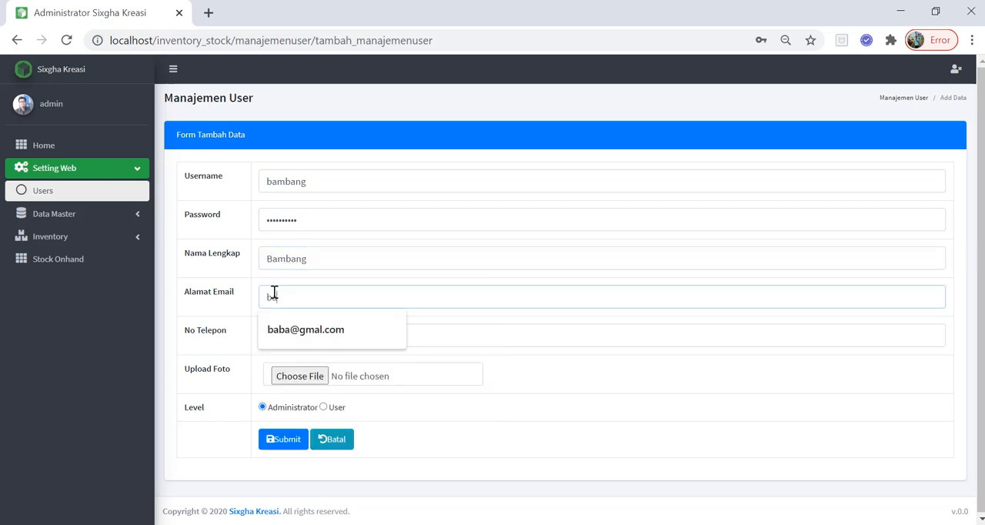
key(BackSpace)
key(BackSpace)
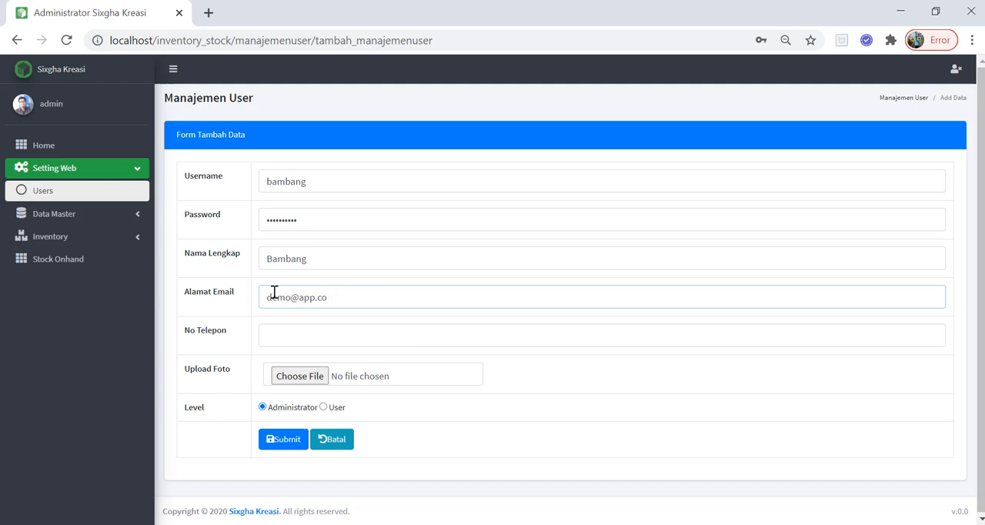
key(Tab)
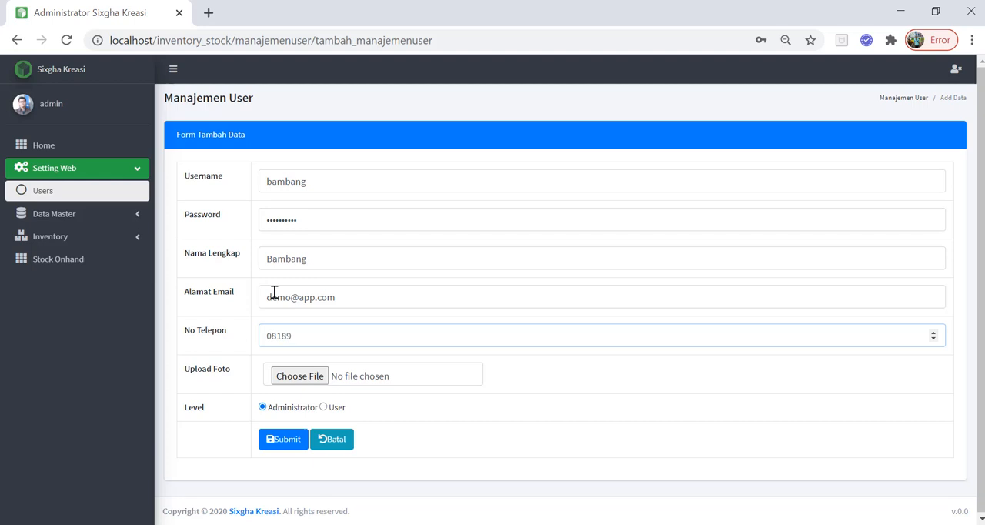
Attach the photo 0500b2ab42f89e6307060d3f45458c97.png to the new user and save the record.
click(325, 376)
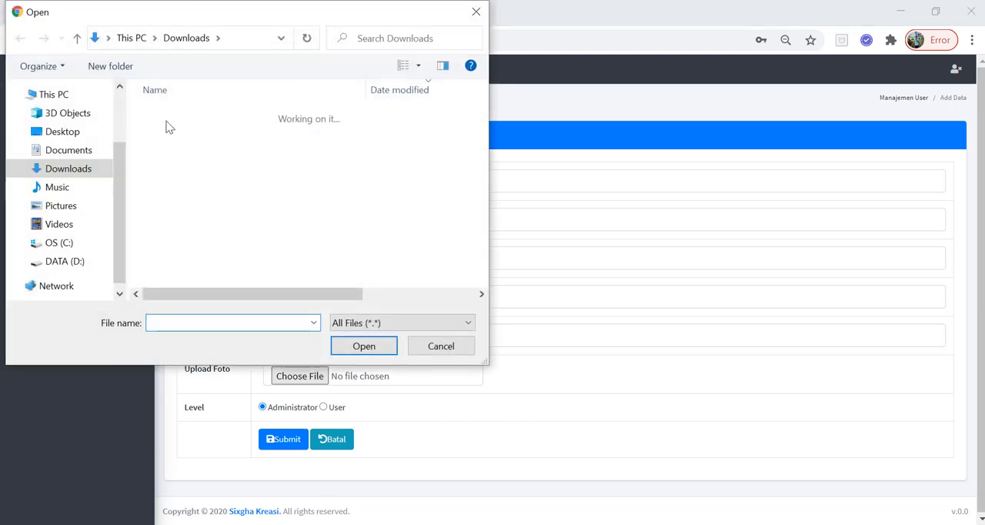
double_click(183, 135)
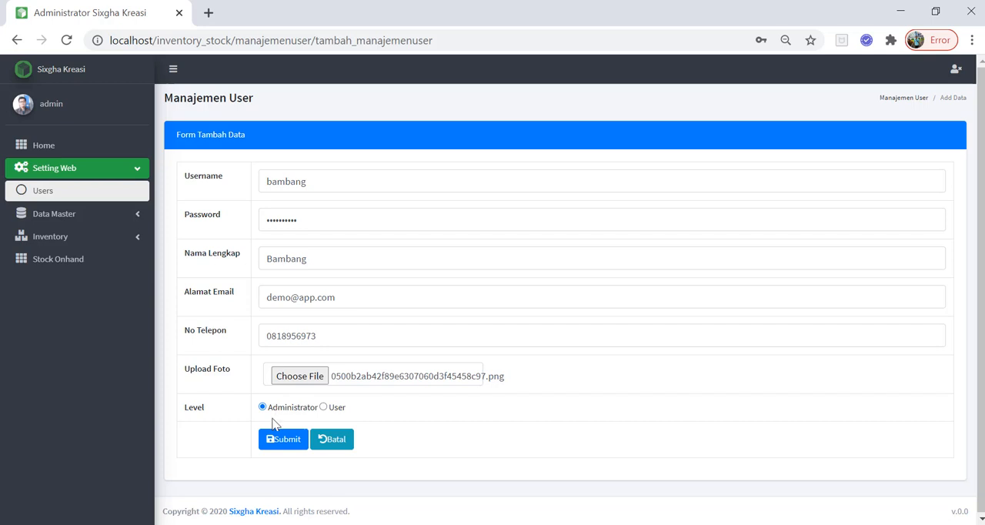
click(271, 443)
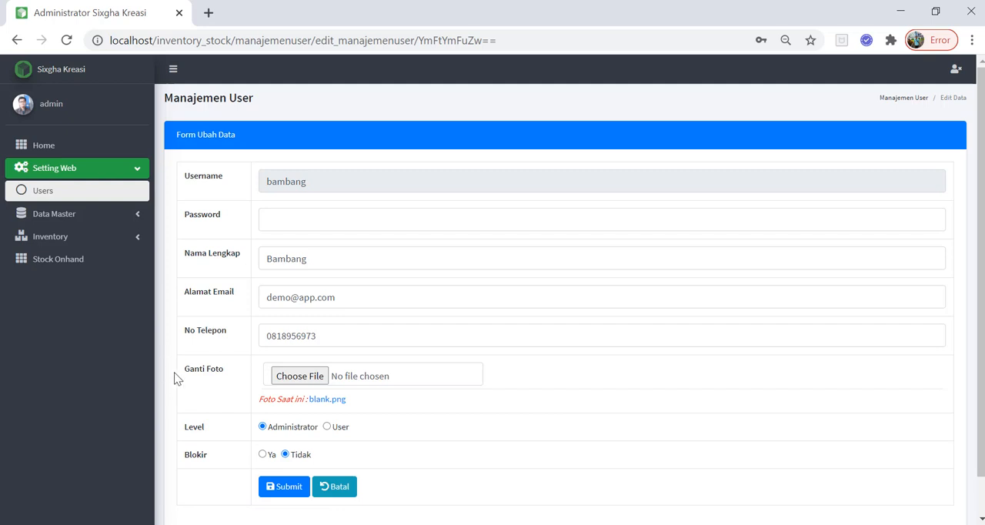
Open the new user's access rights and grant View on all five modules.
click(66, 204)
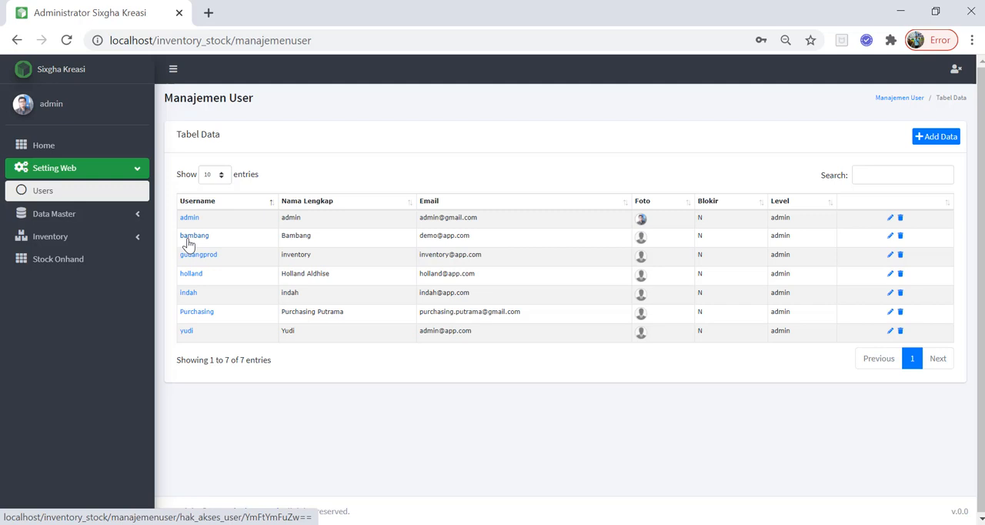
click(186, 238)
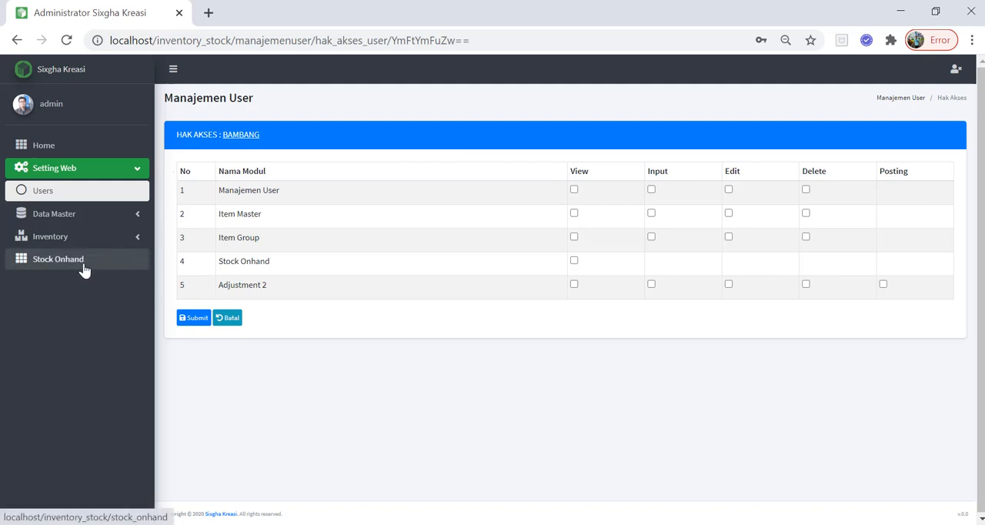
click(574, 189)
click(574, 213)
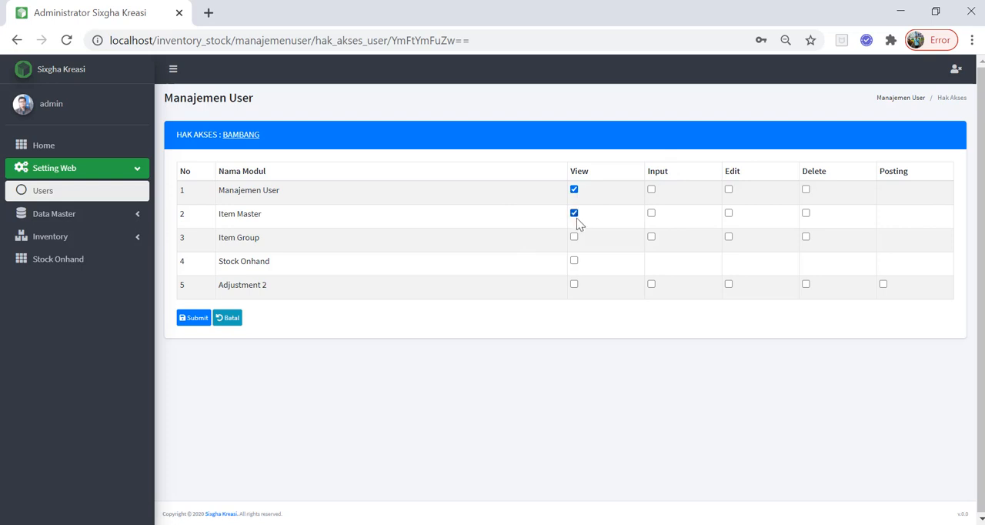
click(574, 261)
click(574, 283)
Grant the user Input and Edit rights on Manajemen User, Item Master, Item Group and Adjustment 2.
click(651, 285)
click(651, 237)
click(651, 213)
click(651, 190)
click(728, 190)
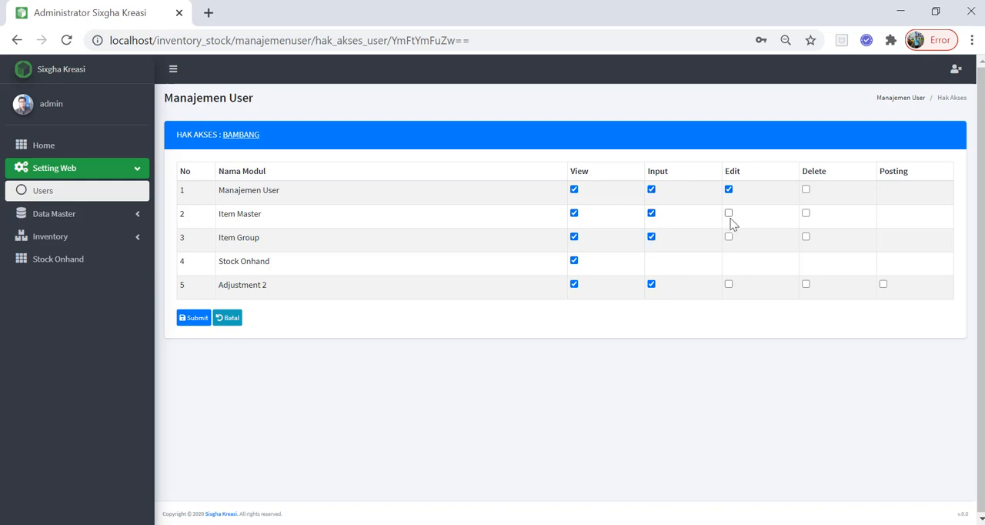
click(729, 237)
click(728, 285)
Grant Delete on Manajemen User, Item Master, Item Group and Adjustment 2, plus Posting on Adjustment 2, and save the rights.
click(806, 190)
click(805, 237)
click(804, 287)
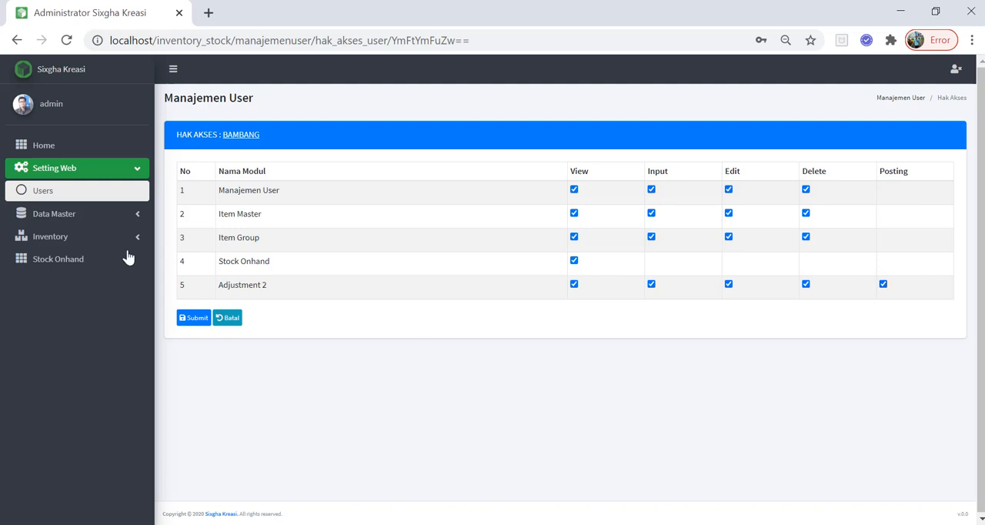
click(75, 240)
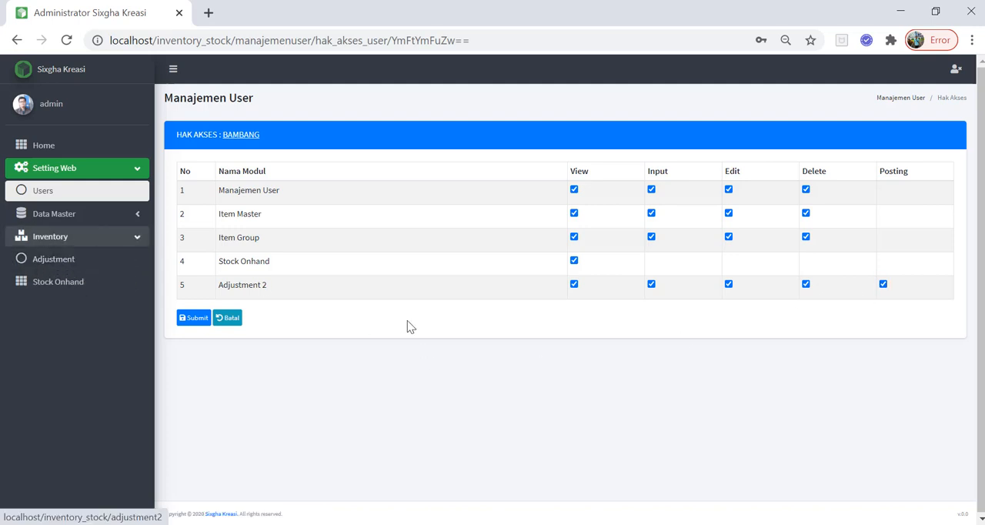
click(198, 324)
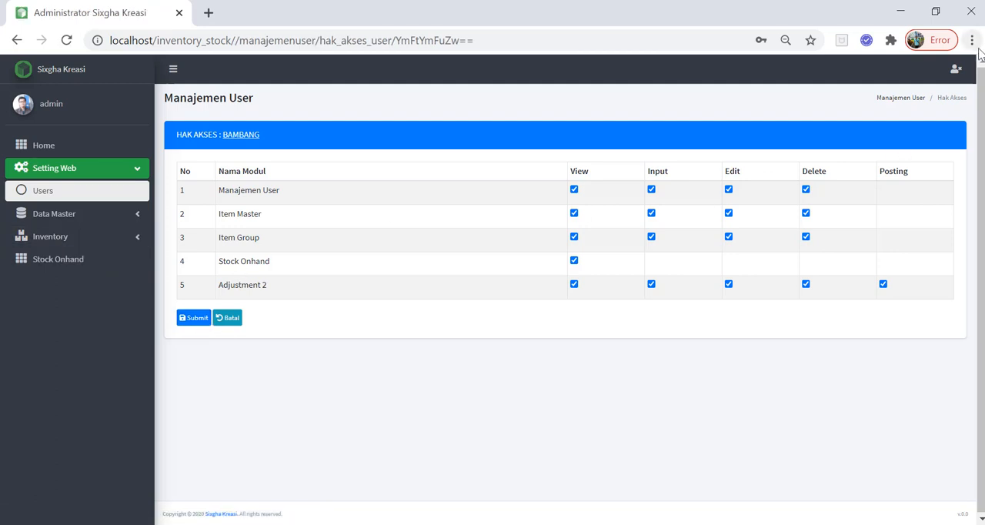
Log out of the admin account and sign in with the new user's username and password.
click(954, 70)
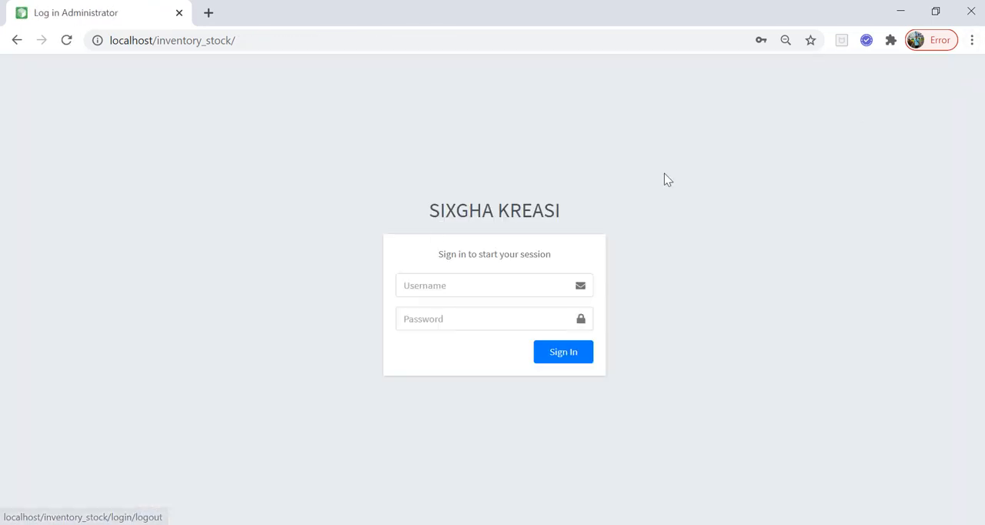
click(439, 285)
click(441, 317)
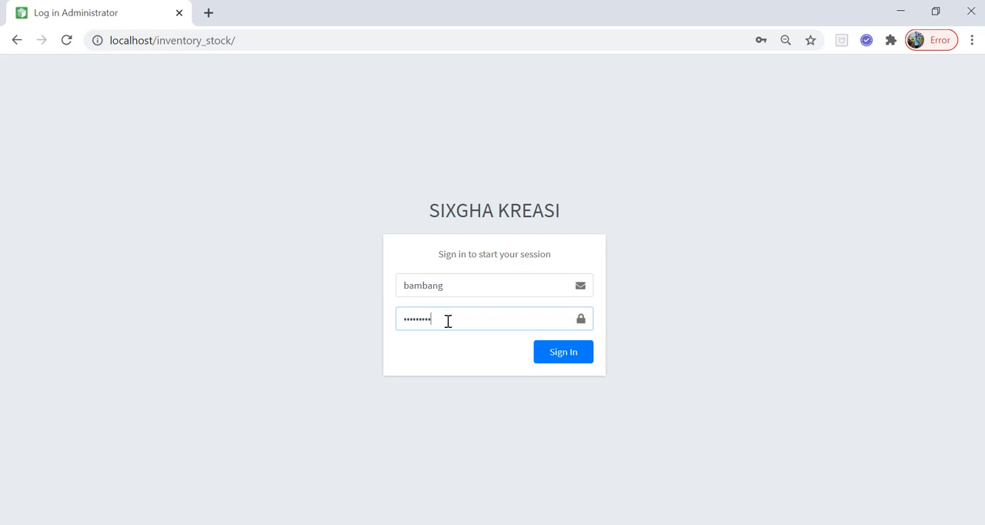
click(583, 356)
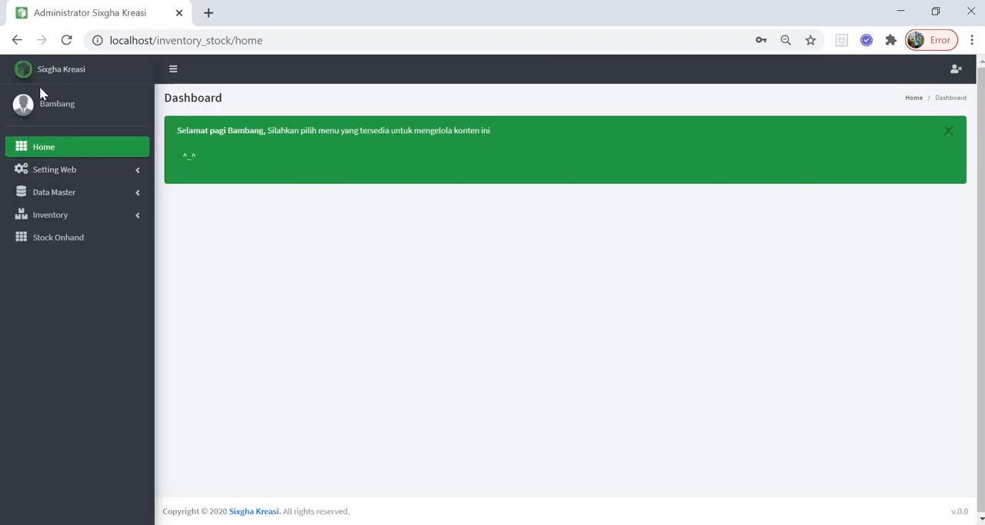
Open the newly created user's access rights from the user list.
click(77, 167)
click(83, 194)
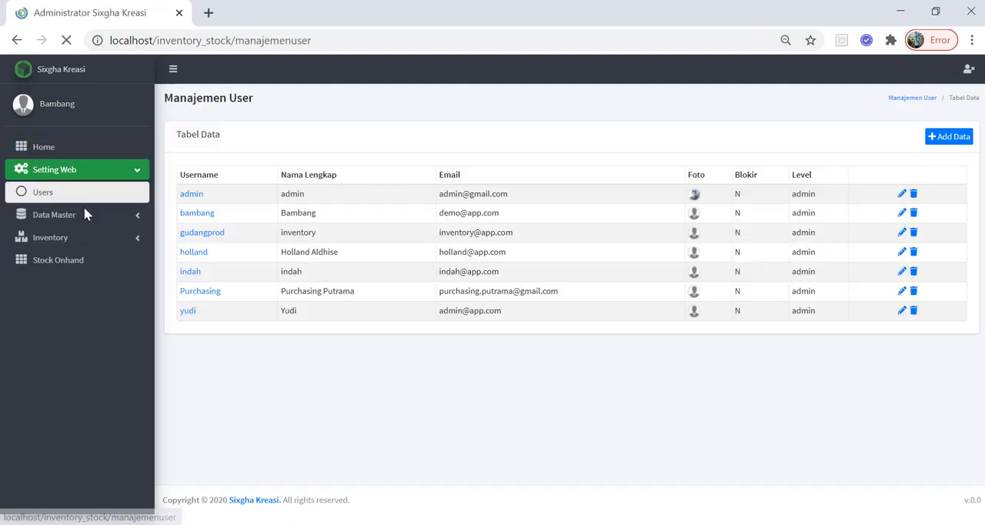
click(80, 222)
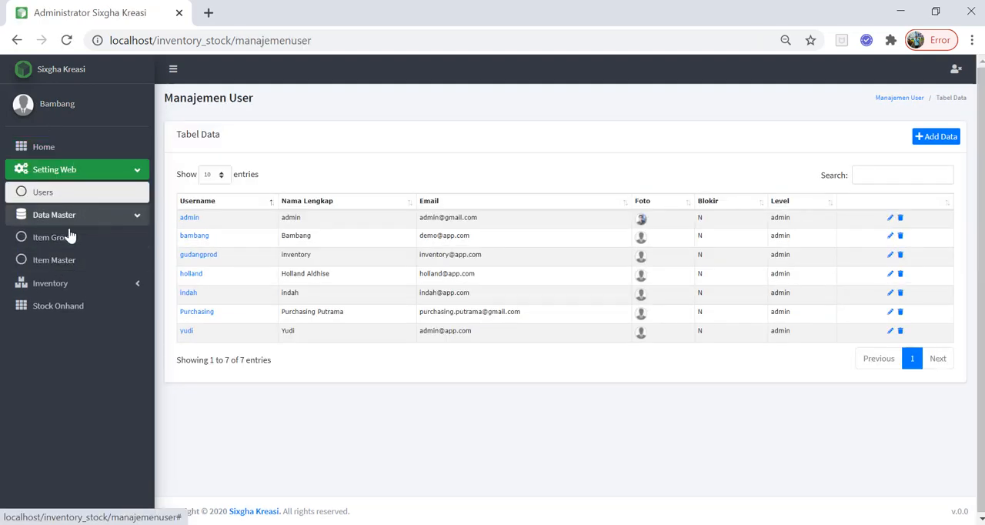
click(189, 237)
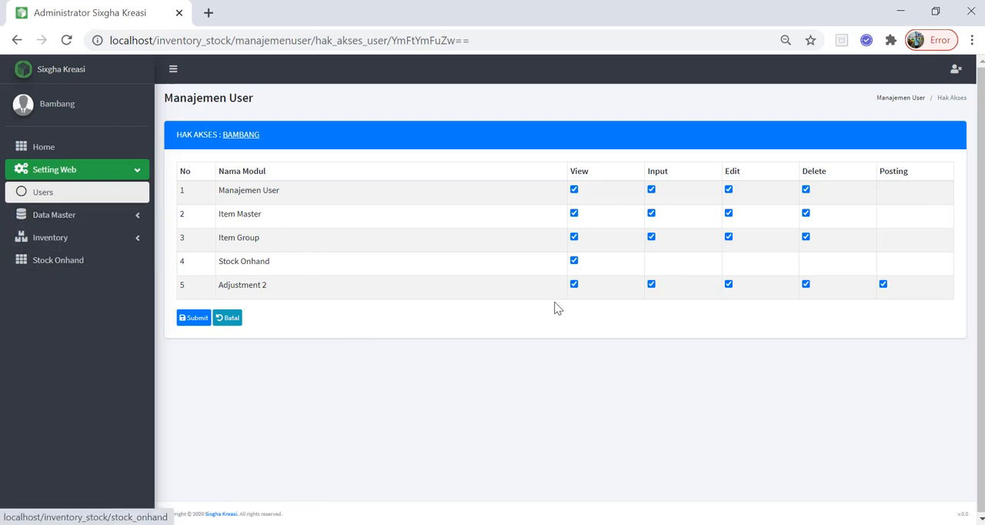
Revoke View on Stock Onhand and save, check the Inventory group, and revoke View on Adjustment 2 and save again.
click(185, 322)
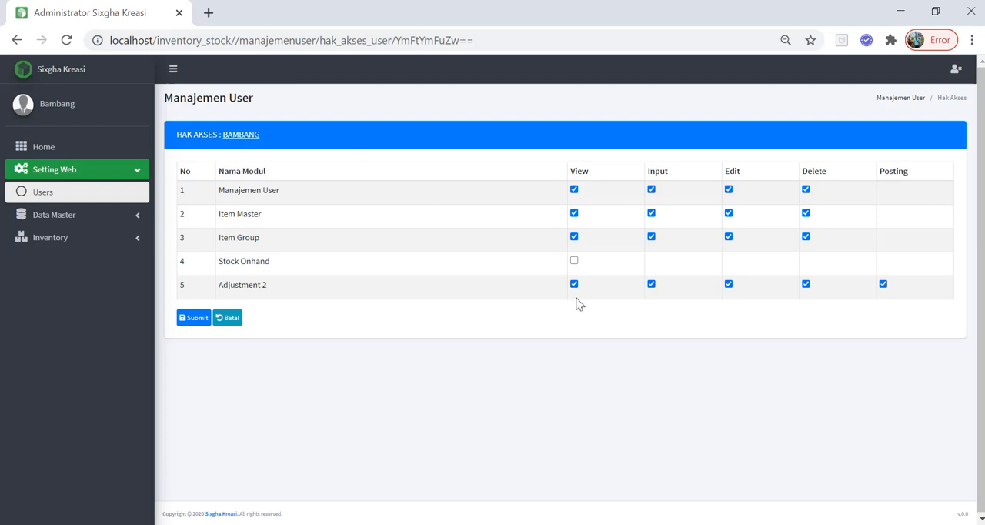
click(83, 239)
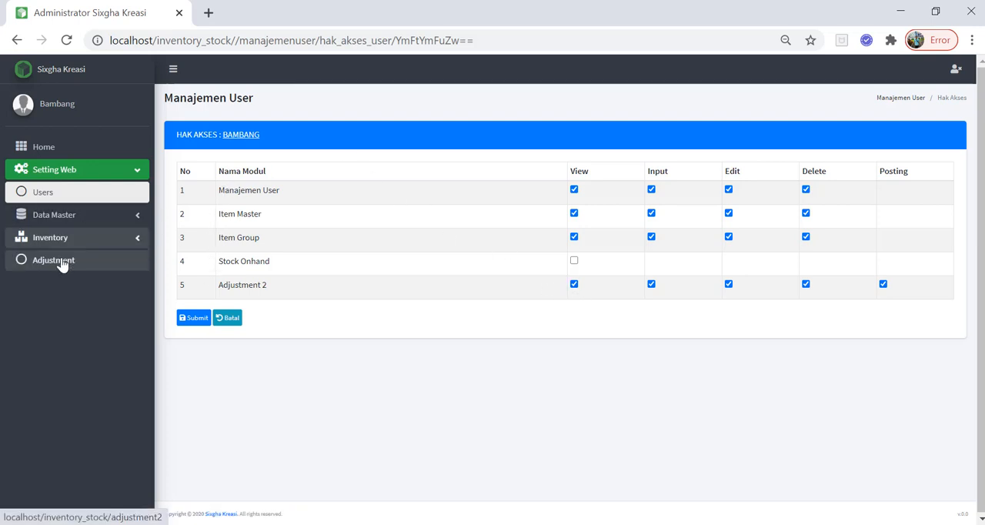
click(573, 284)
click(185, 318)
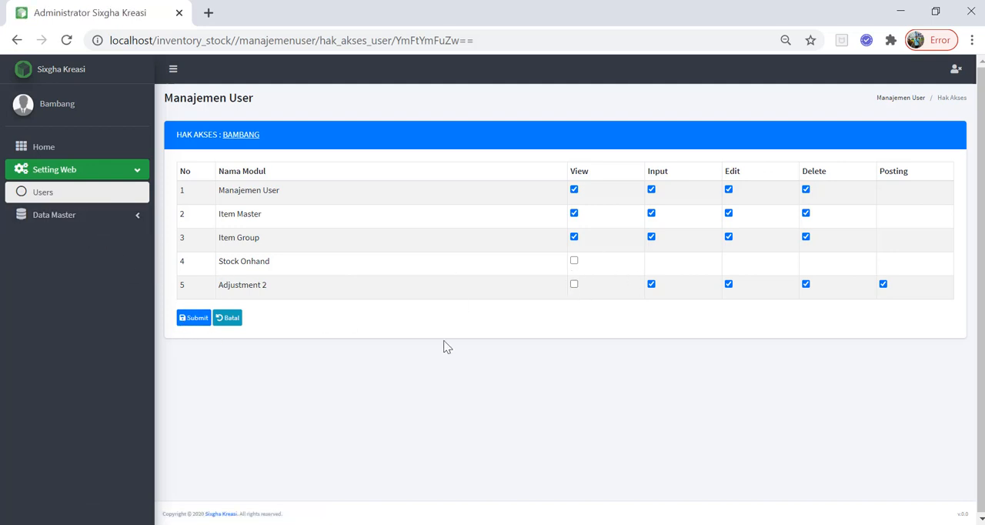
Restore View on Stock Onhand and Adjustment 2 and save the access rights.
click(574, 261)
click(574, 285)
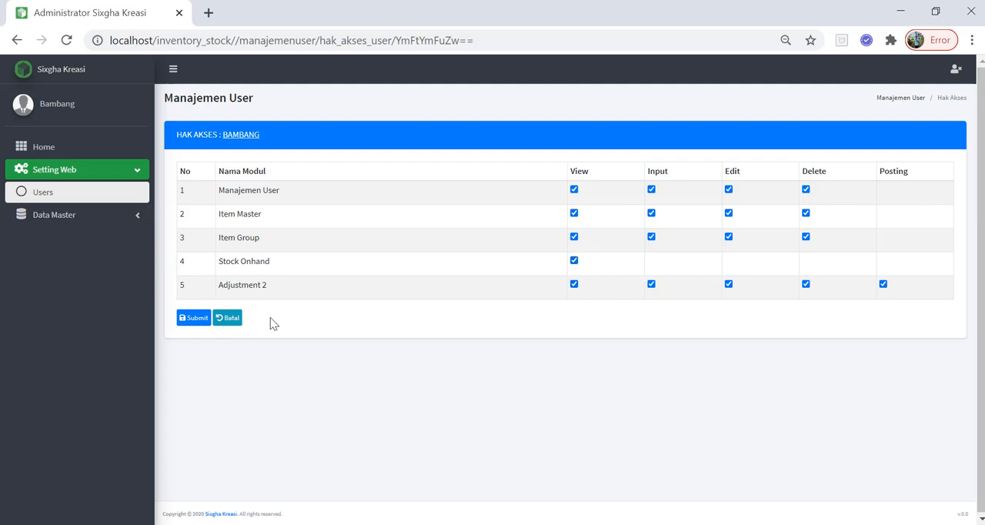
click(197, 320)
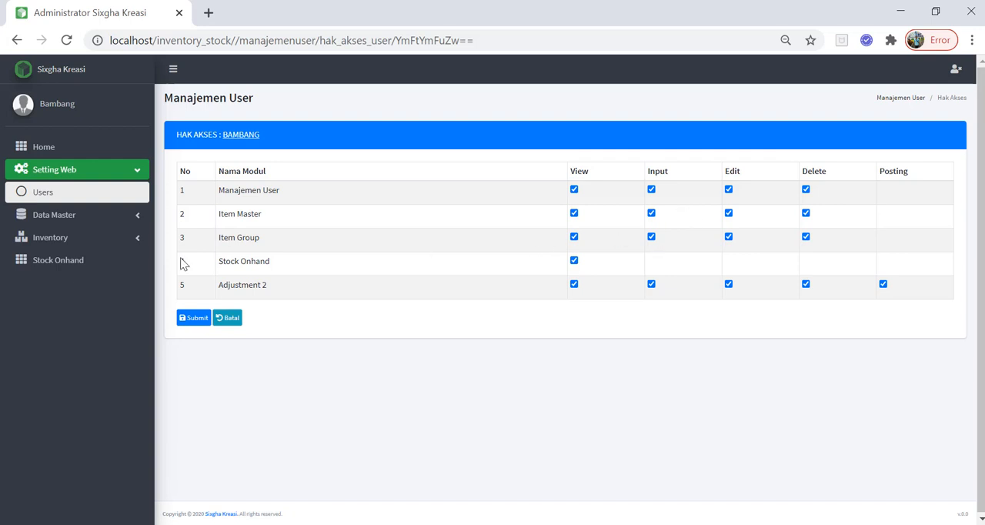
Examine the actions offered in the Item Group list and return to the user's access rights.
click(79, 215)
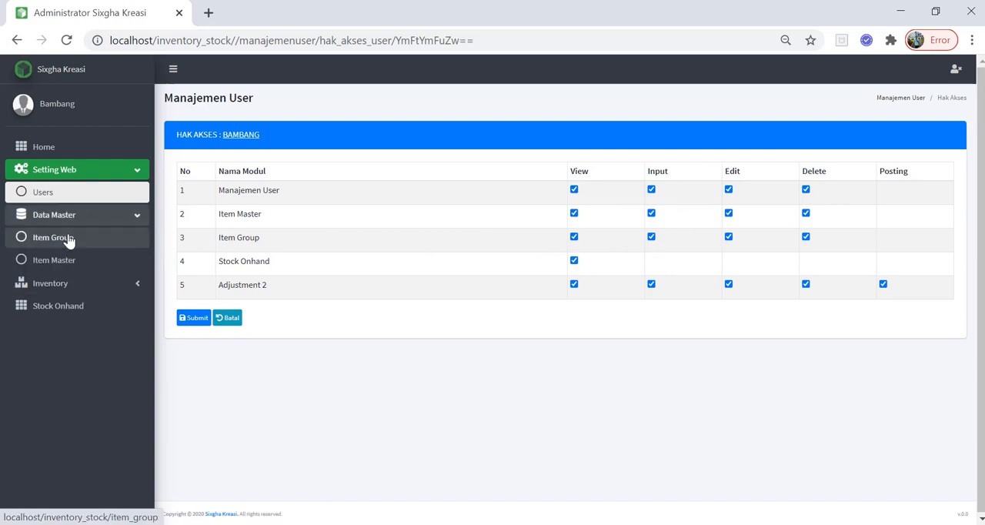
click(68, 241)
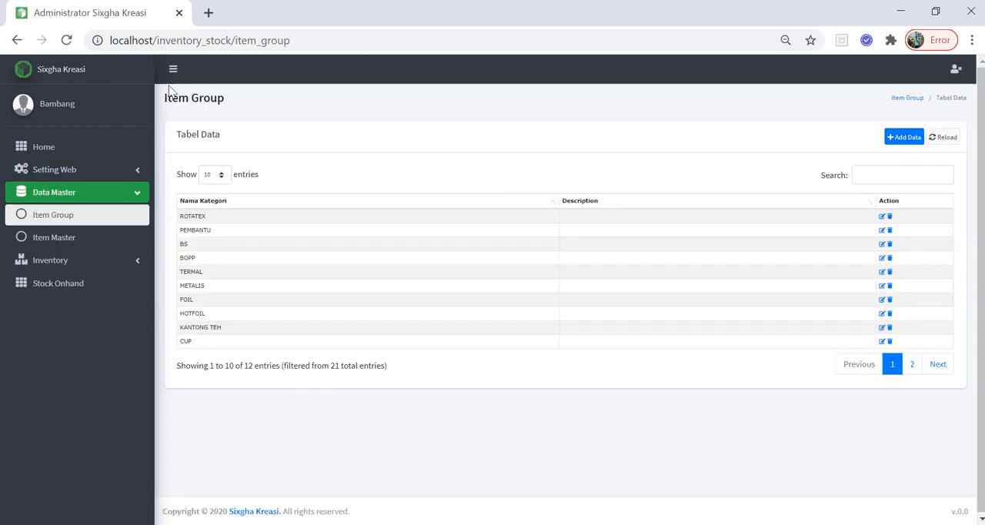
click(14, 40)
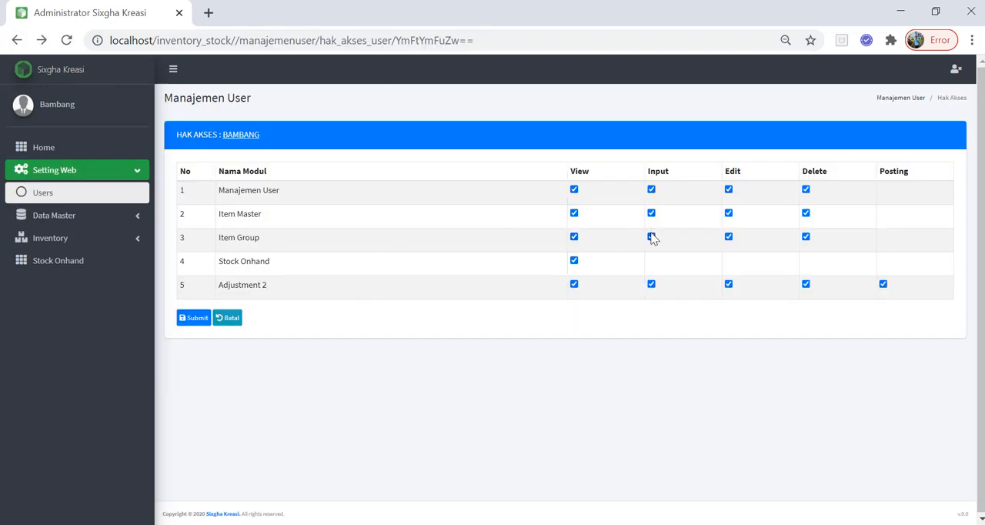
Revoke Input, Edit and Delete on Item Group, save the rights, and open the Item Group list to check its actions.
click(728, 237)
click(806, 237)
click(192, 318)
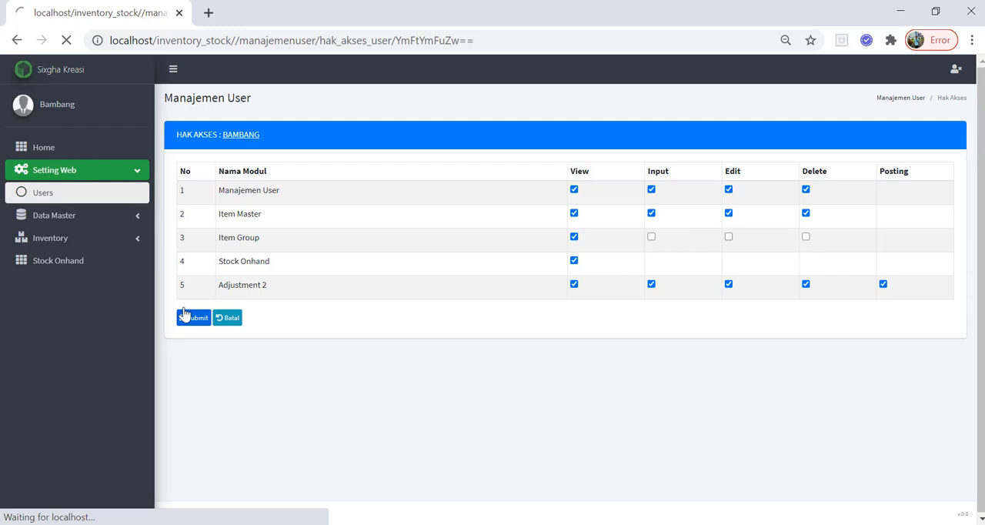
click(52, 216)
click(63, 247)
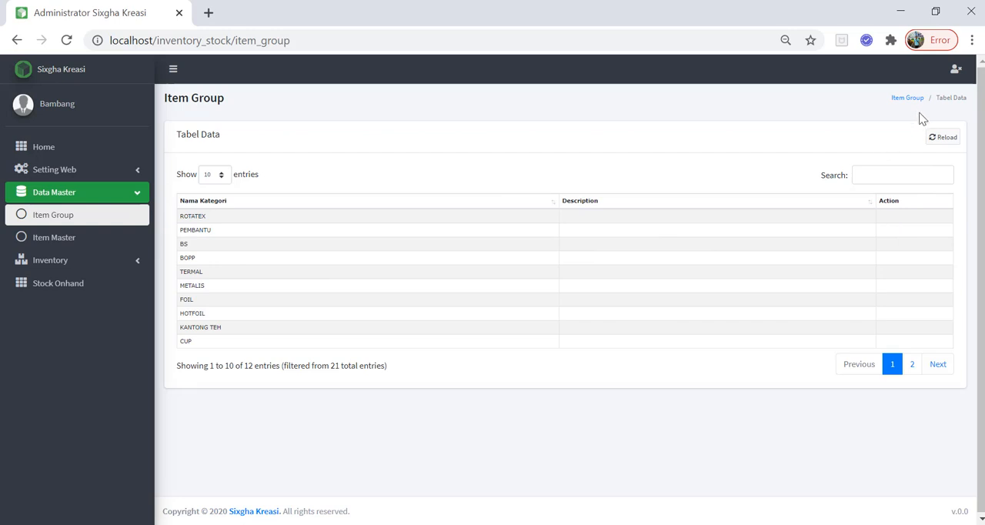
Grant Input on Item Group in Bambang's access rights, save, and open the Item Group list to check its actions.
double_click(919, 114)
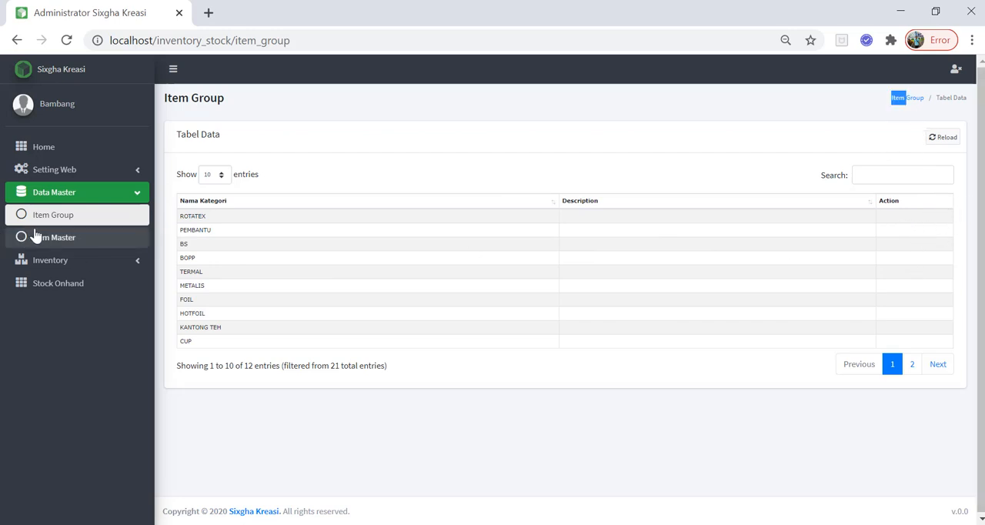
click(55, 173)
click(56, 200)
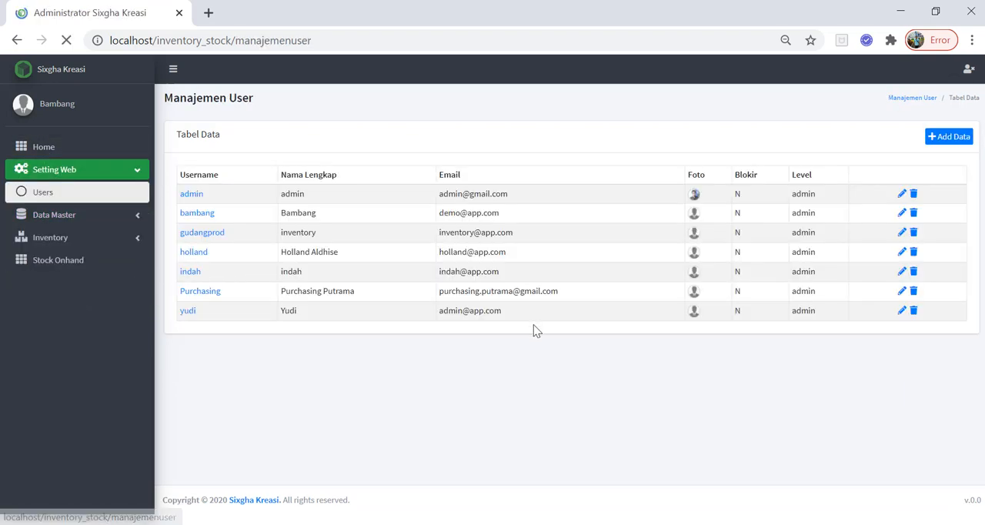
click(188, 237)
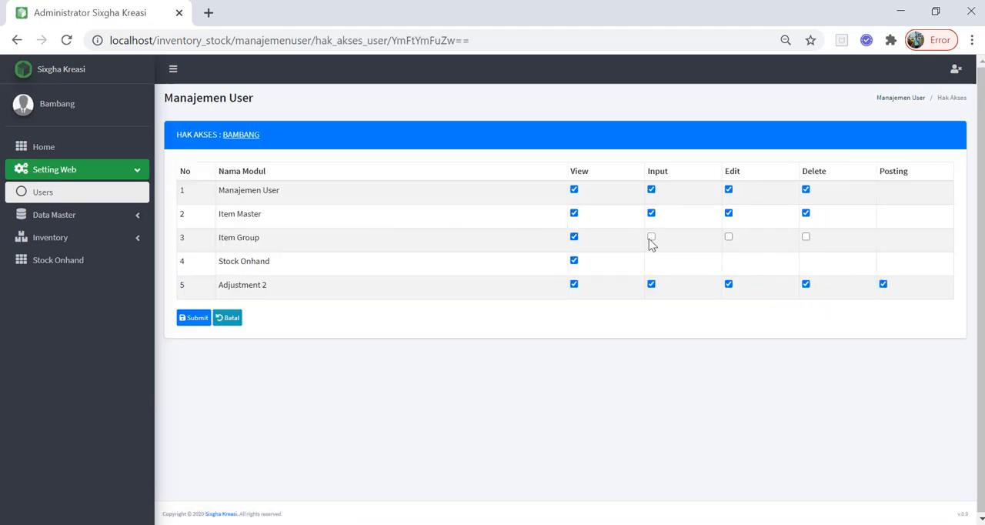
click(651, 237)
click(193, 318)
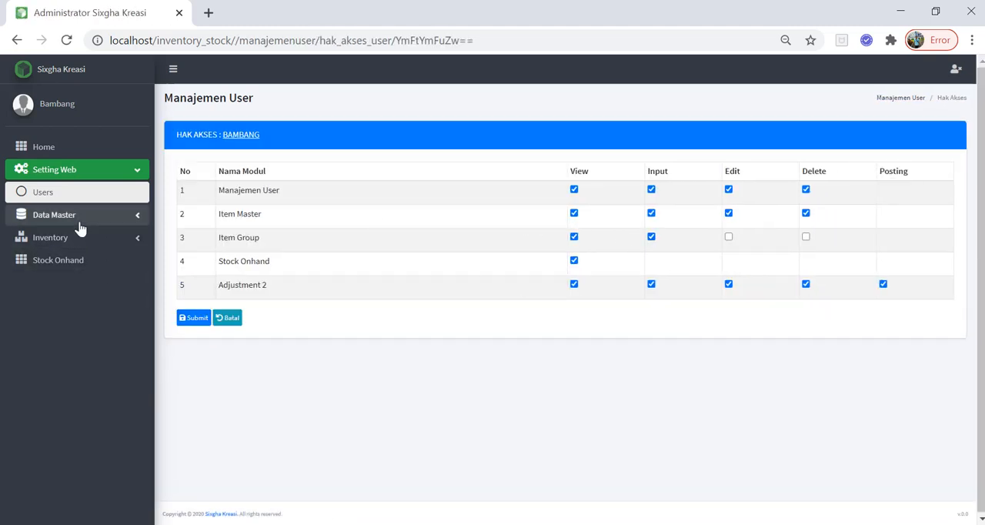
click(80, 221)
click(73, 238)
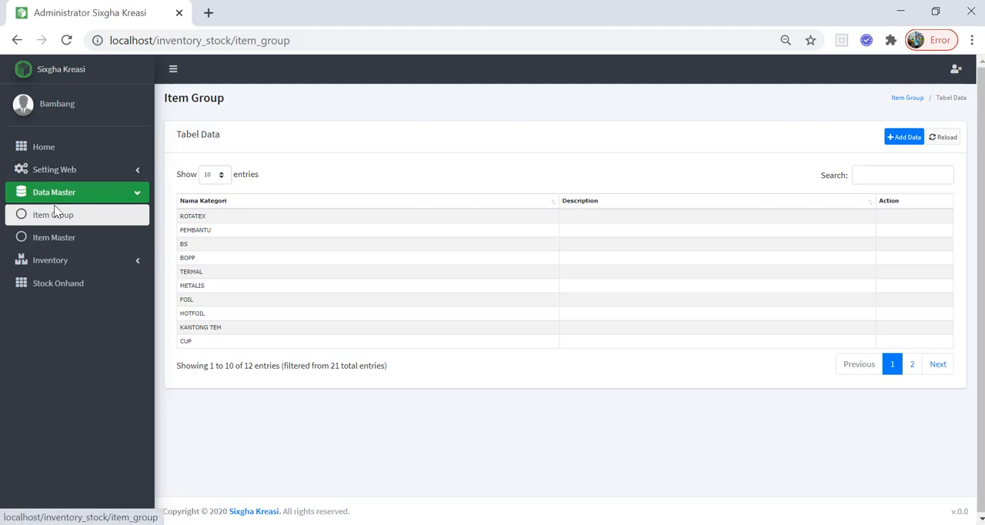
Grant Edit and Delete on Item Group in the same user's access rights, save, and check the Item Group list again.
click(66, 171)
click(61, 198)
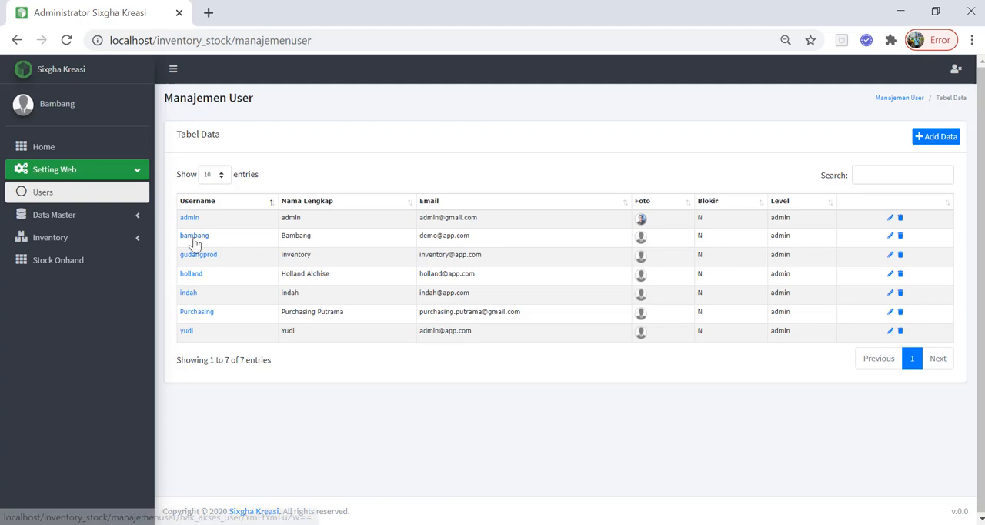
click(194, 236)
click(728, 238)
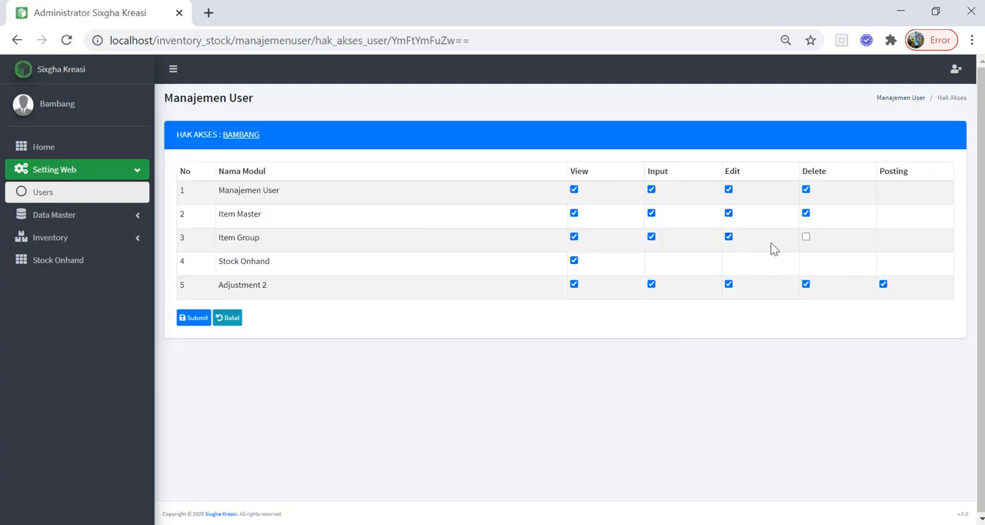
click(806, 238)
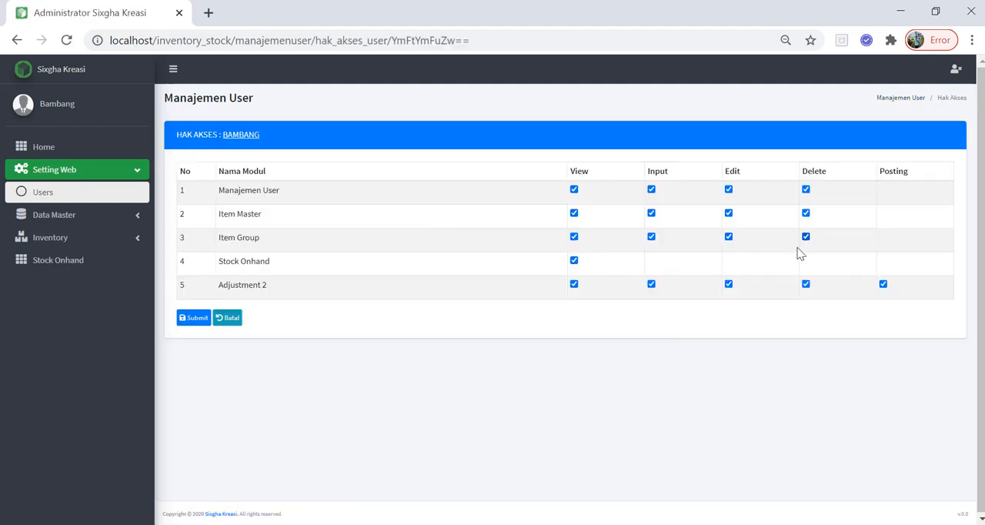
click(192, 320)
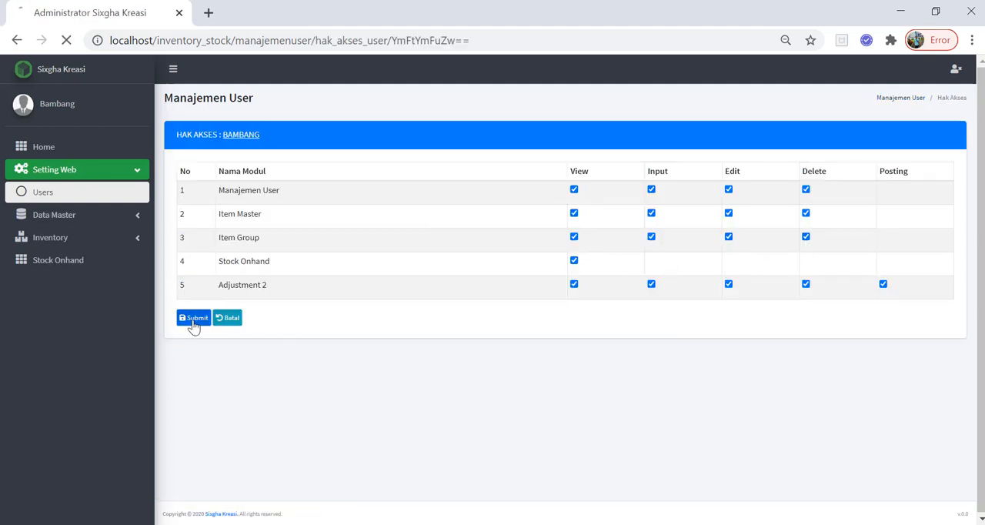
click(80, 216)
click(66, 240)
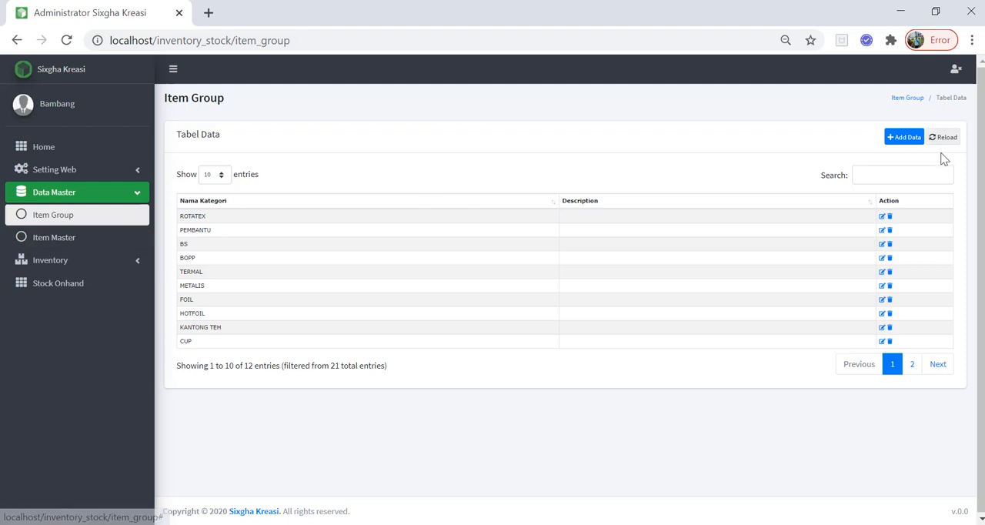
Add an item group named Minuman with the description "te" and save it.
click(893, 140)
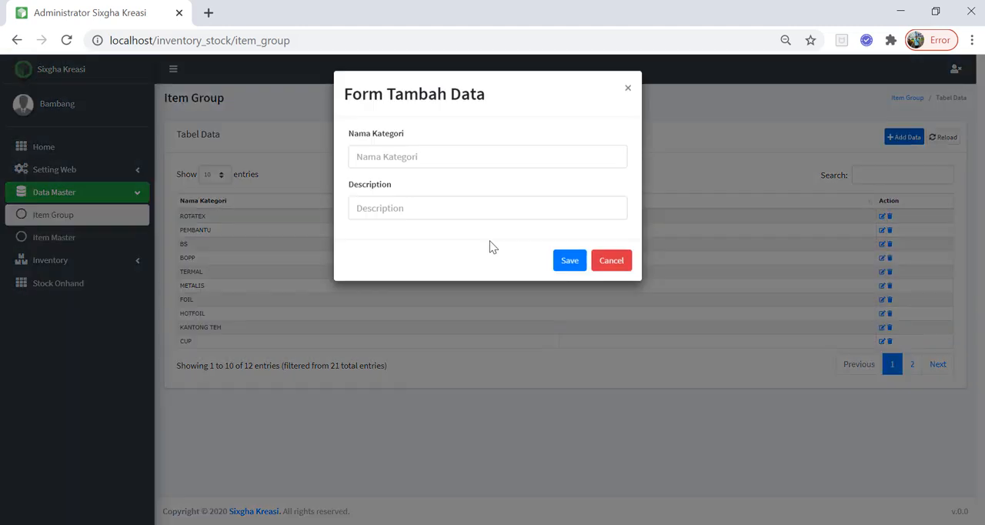
click(414, 156)
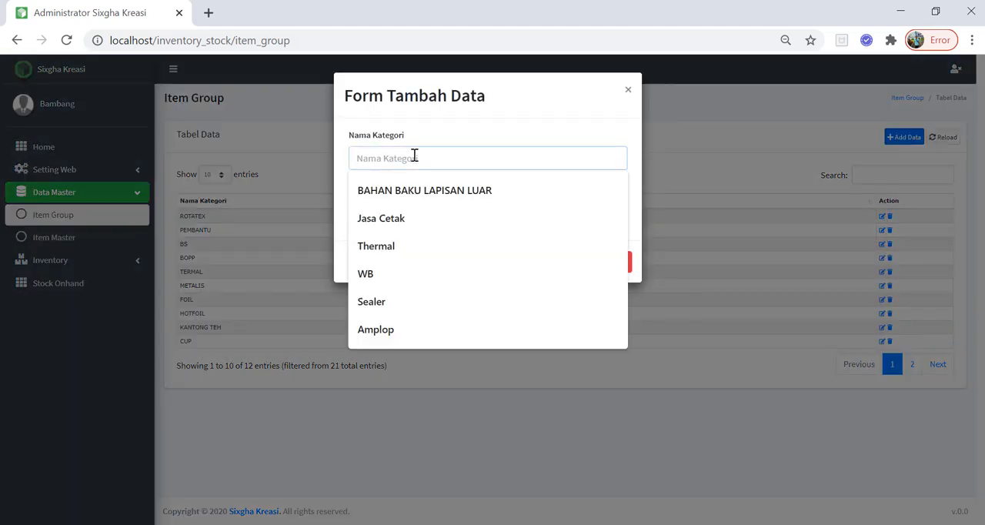
text(Minuman)
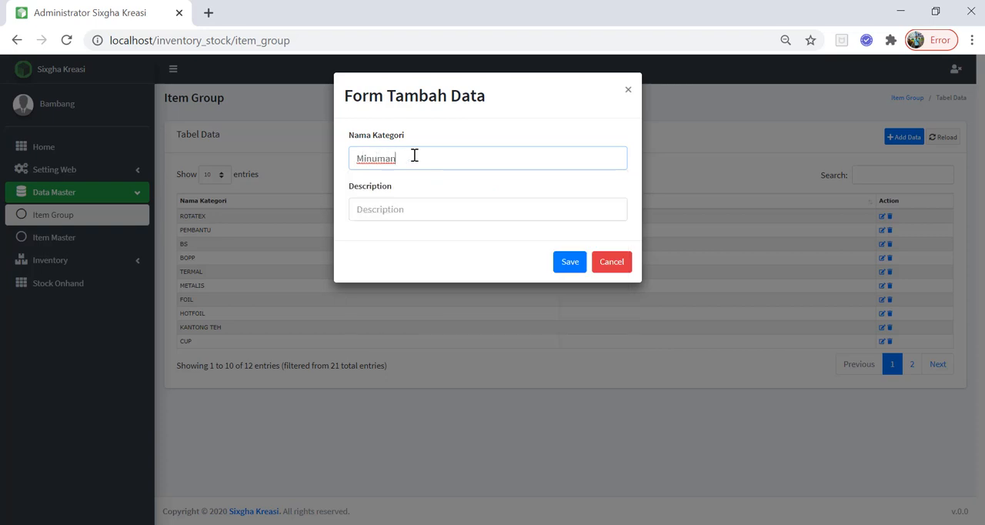
click(498, 207)
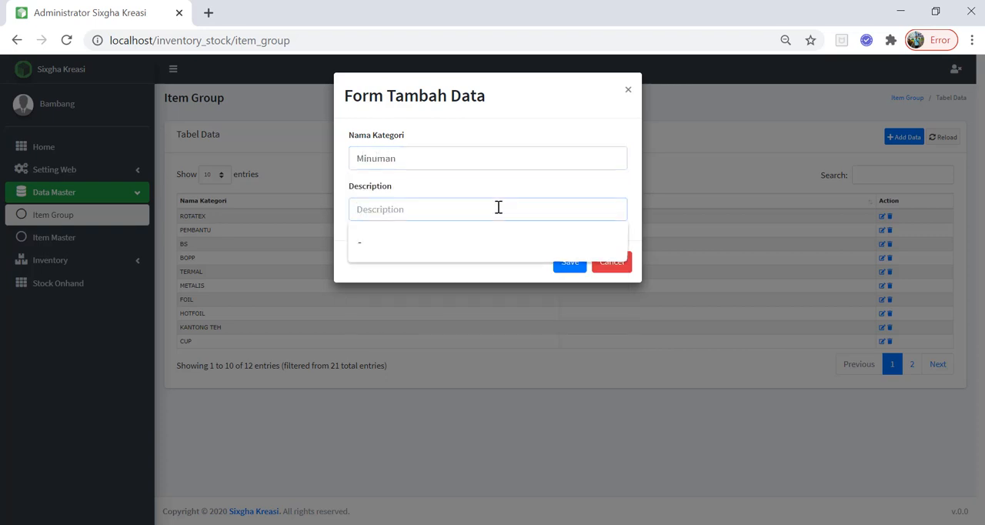
text(test)
click(568, 263)
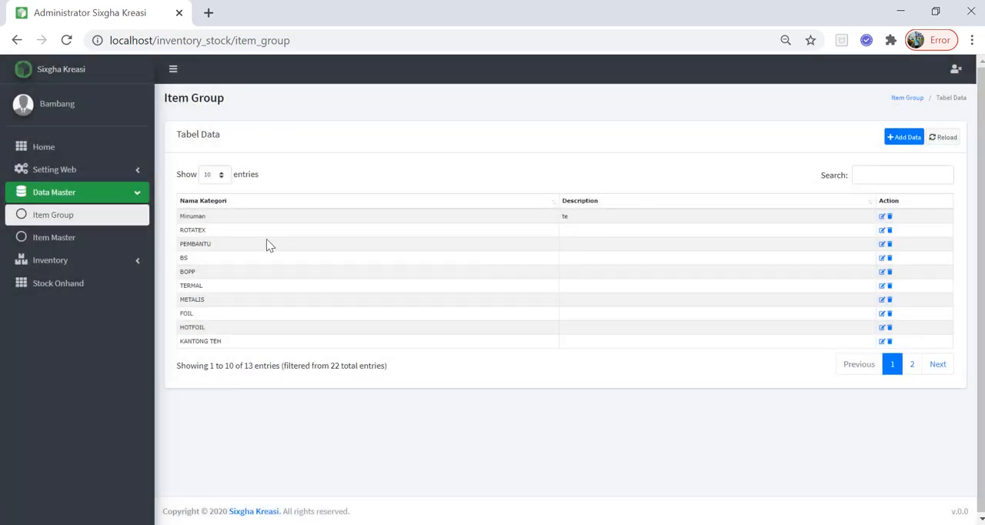
drag(160, 222, 183, 229)
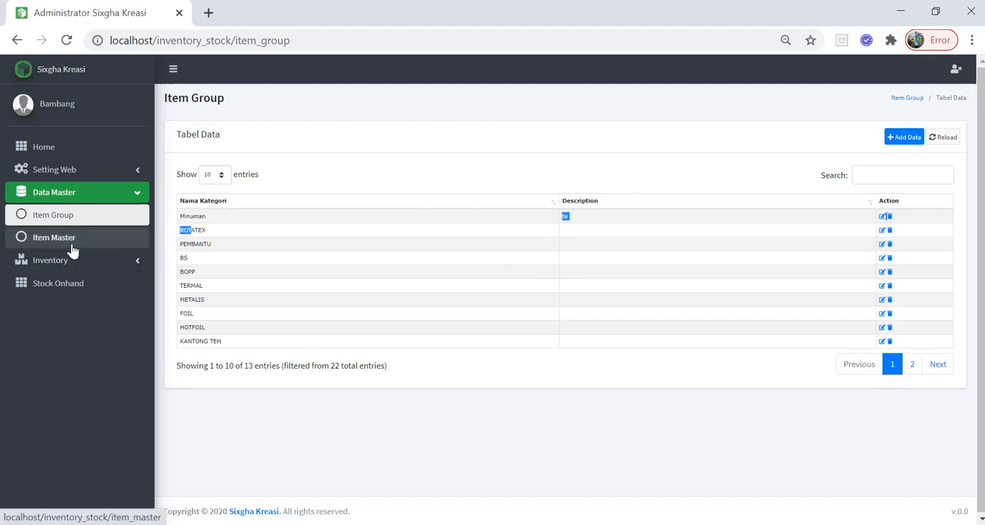
Edit the Minuman item group to clear its description and save the change.
click(883, 217)
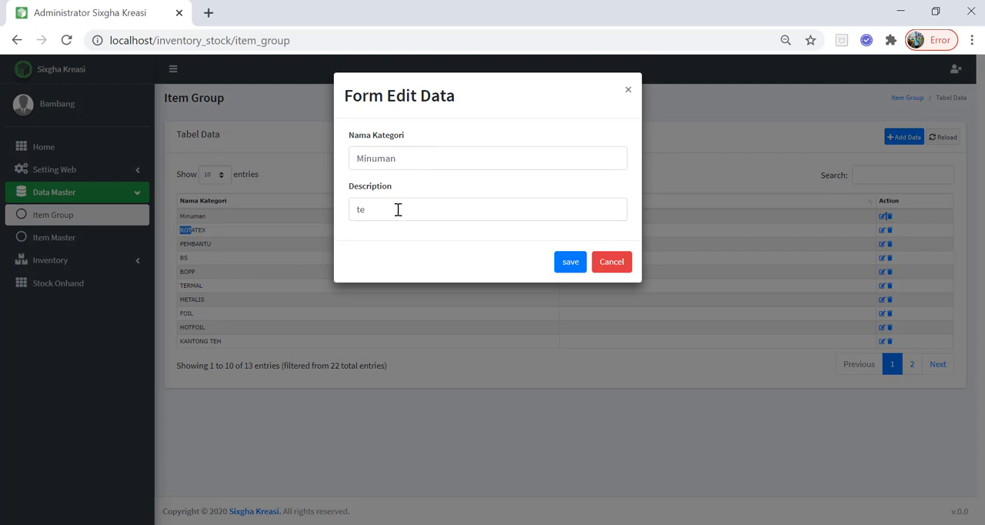
click(398, 209)
key(BackSpace)
key(BackSpace)
click(577, 269)
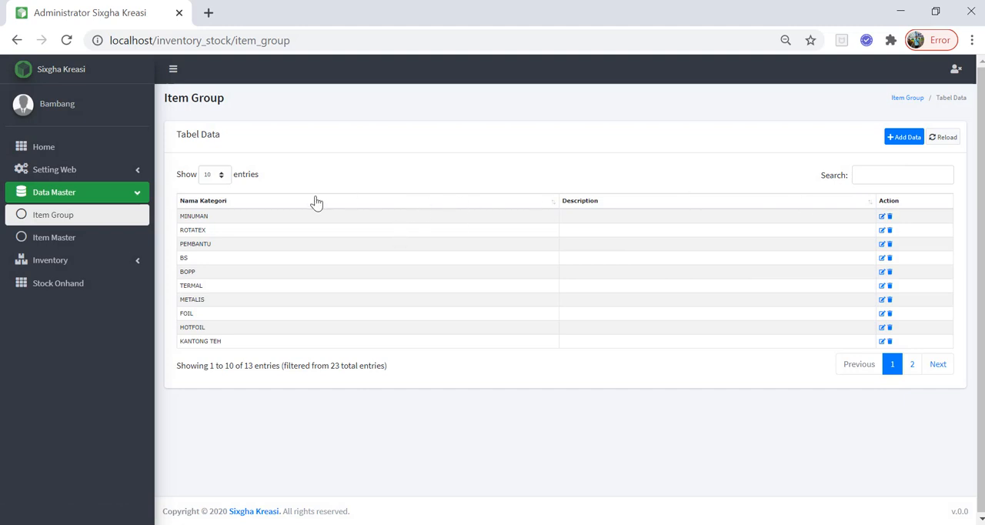
Start a new record in Item Master without an item code and name it "Air Minuman dalam Gallon".
click(65, 246)
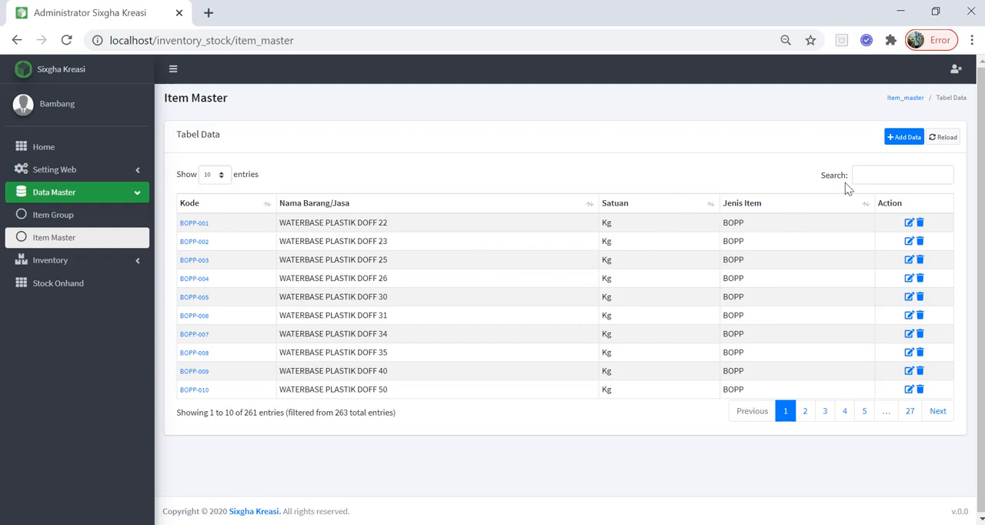
click(896, 137)
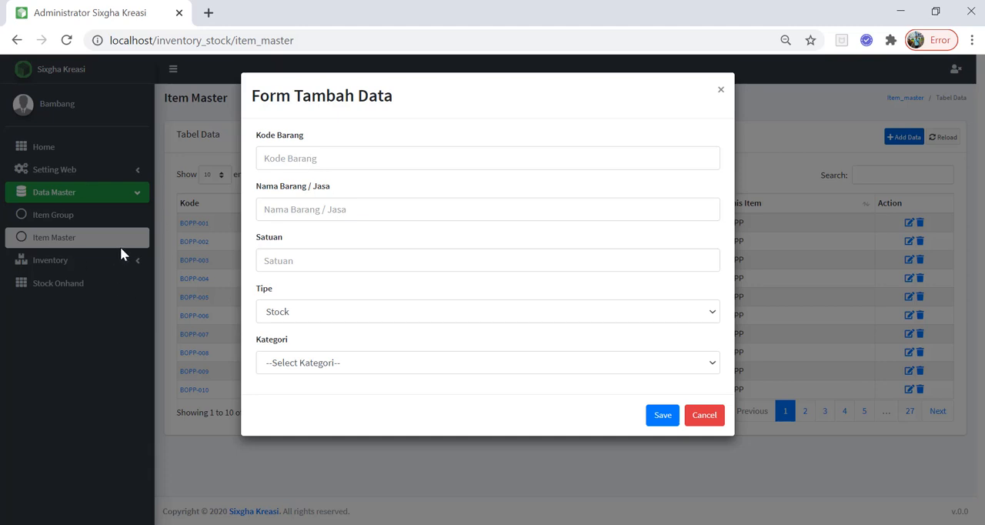
click(280, 215)
text(Air)
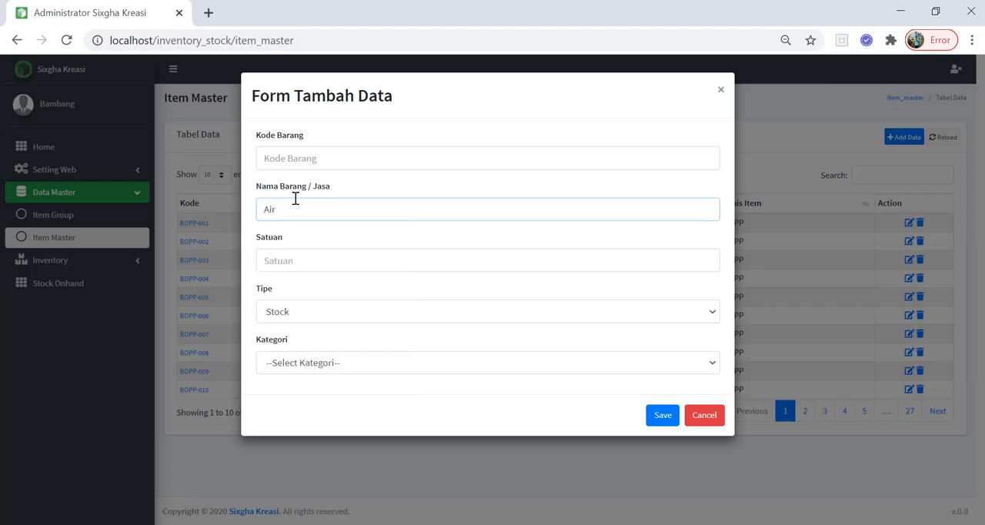
text( Minuman dalam Gallon)
Set the new item's unit to pcs and its category to MINUMAN, and save it.
click(318, 260)
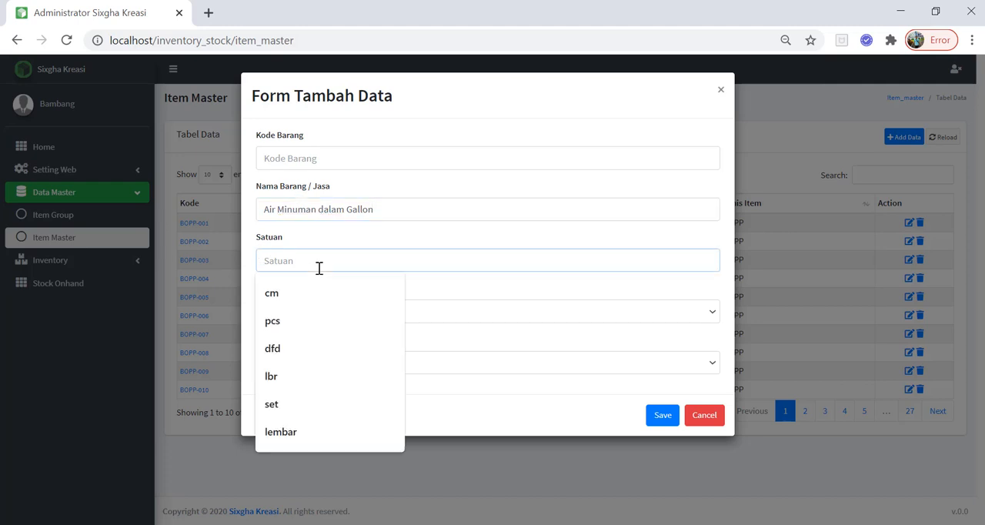
text(pcs)
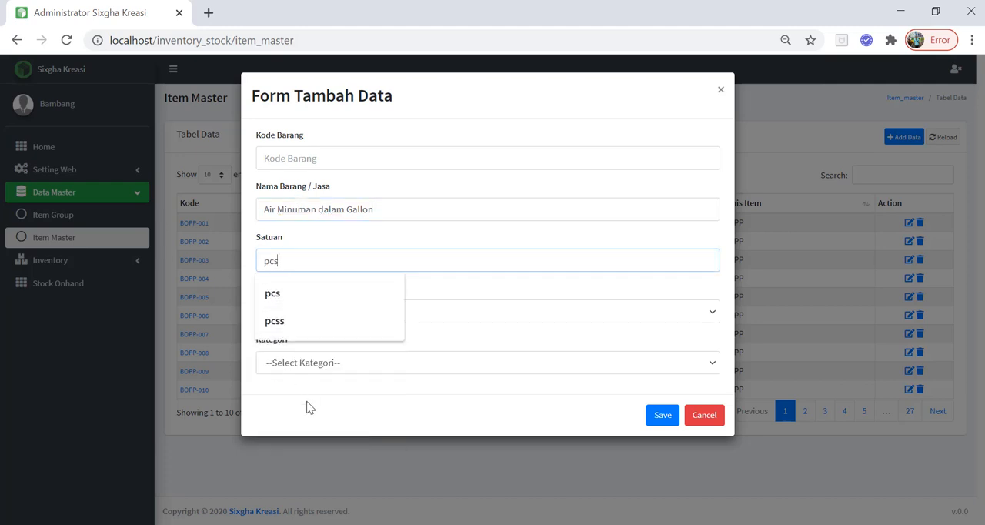
click(307, 407)
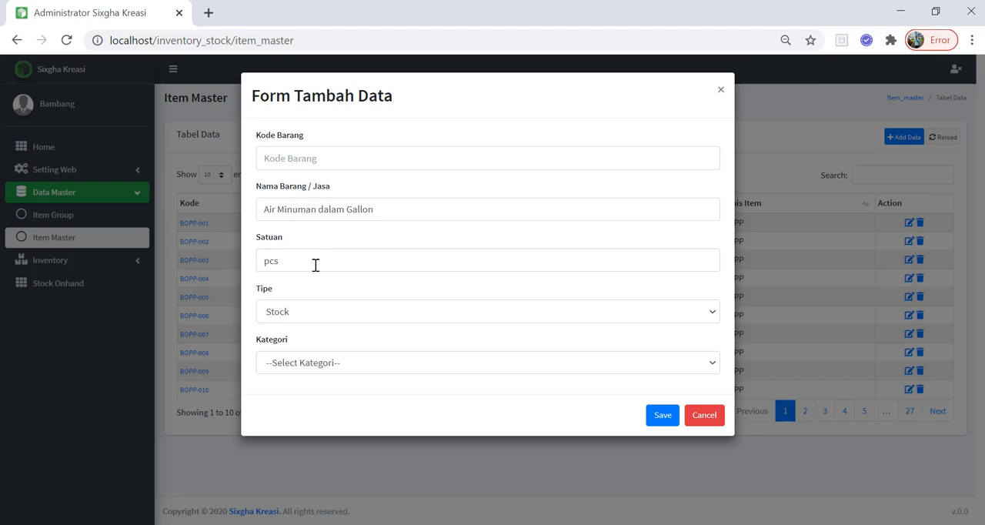
click(295, 363)
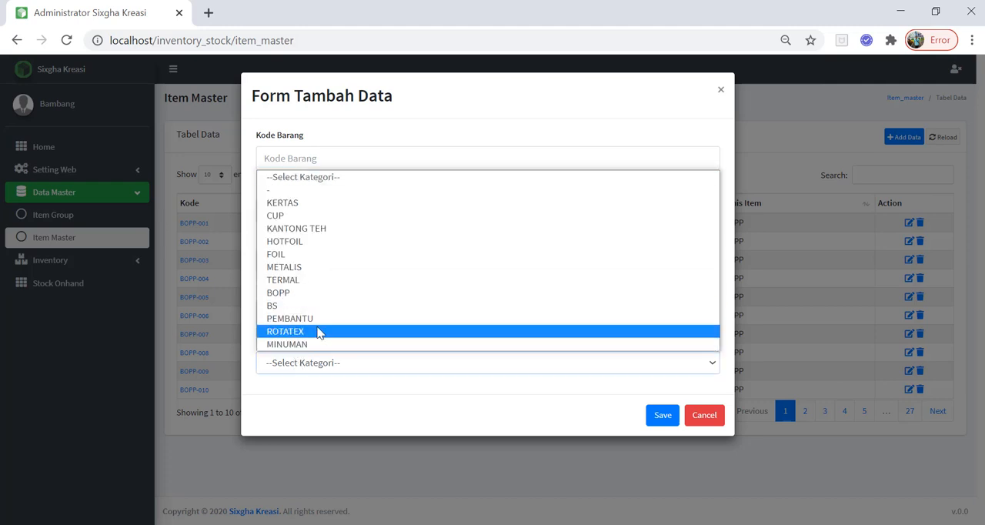
click(312, 343)
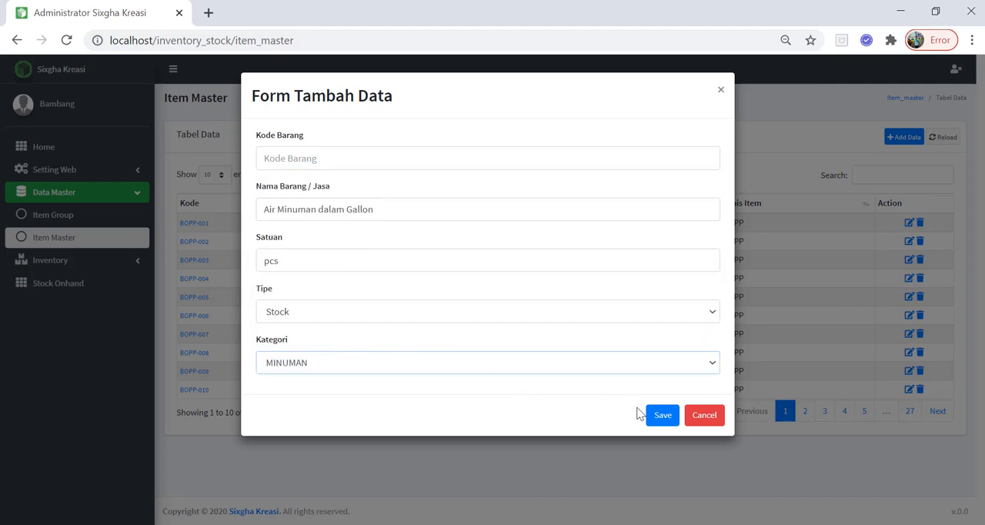
click(656, 422)
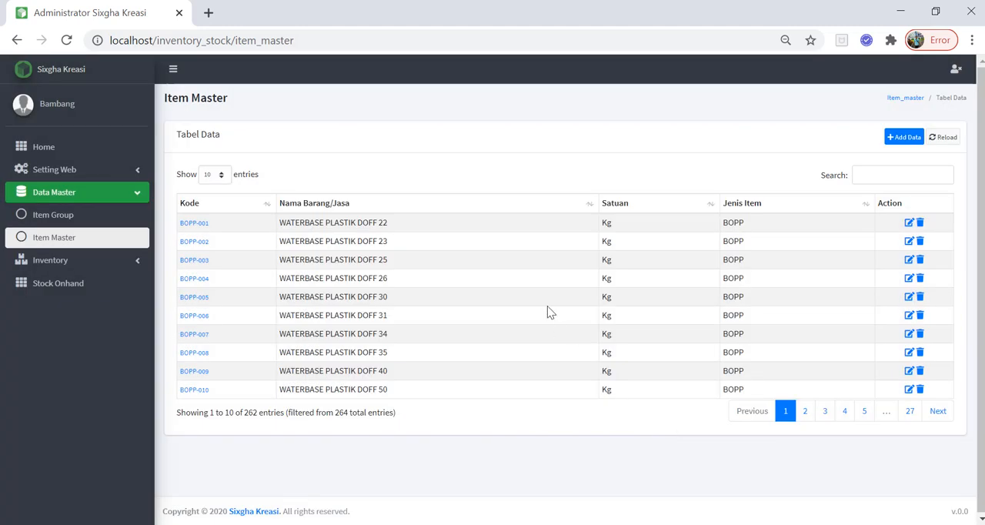
Search Item Master for "minuman" and examine the code of the new item.
click(888, 180)
text(mi)
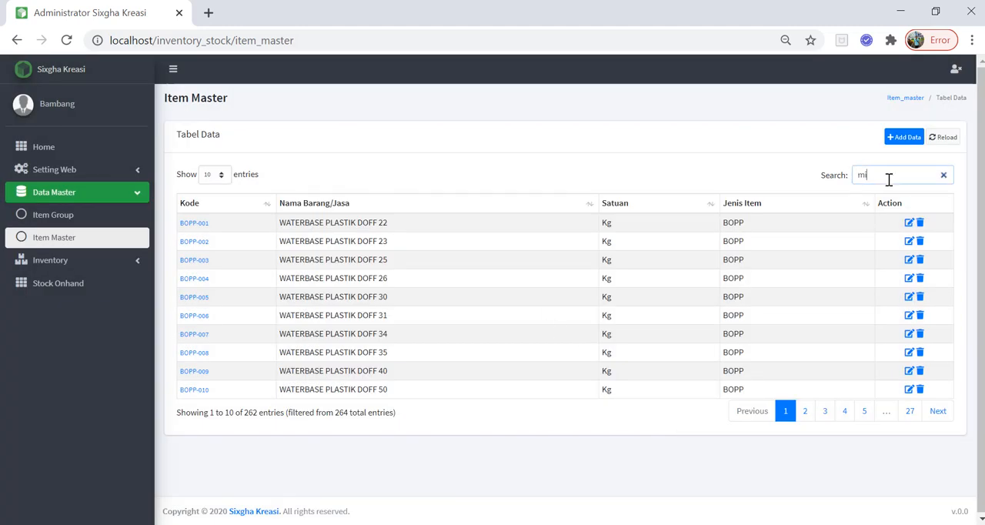
text(numan)
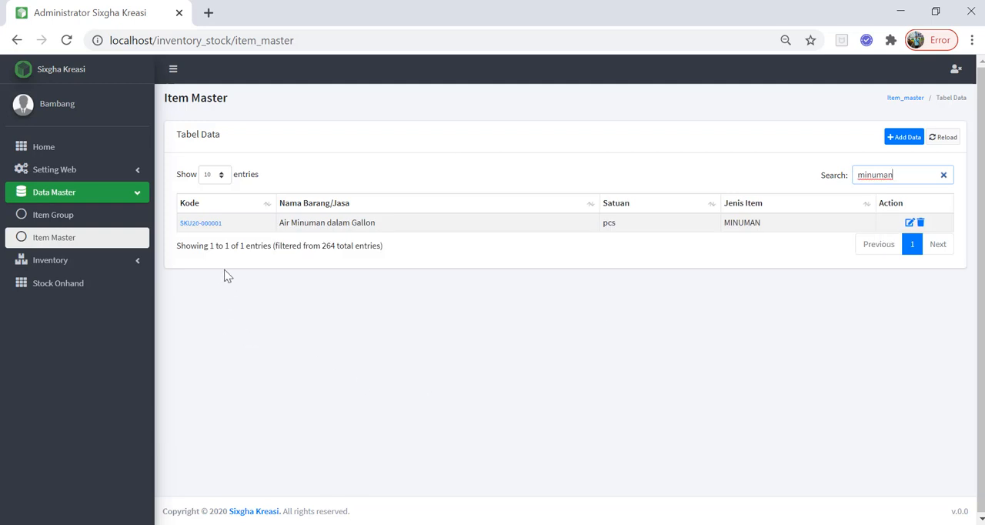
drag(227, 227, 178, 233)
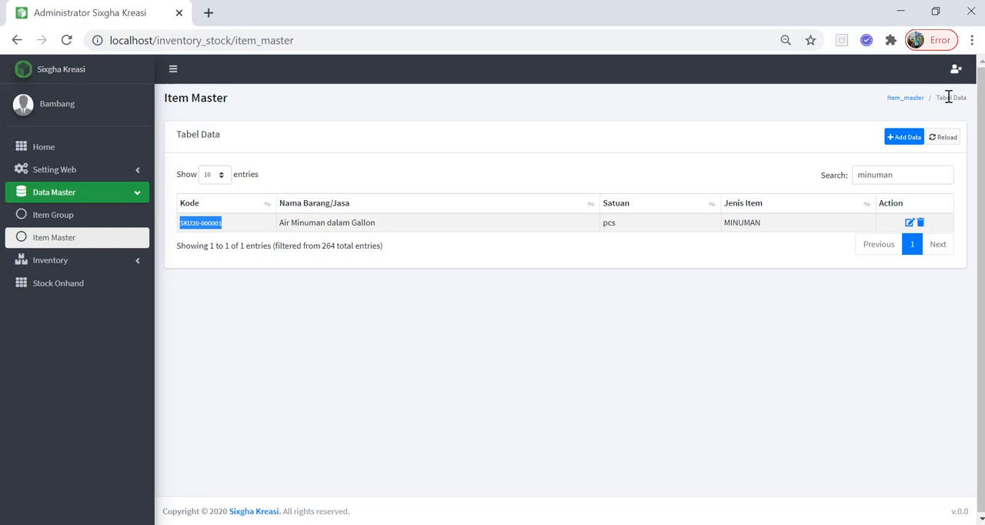
Start a new Item Master record with item code BTL000001 and the name "Air Mineral Botol".
click(904, 138)
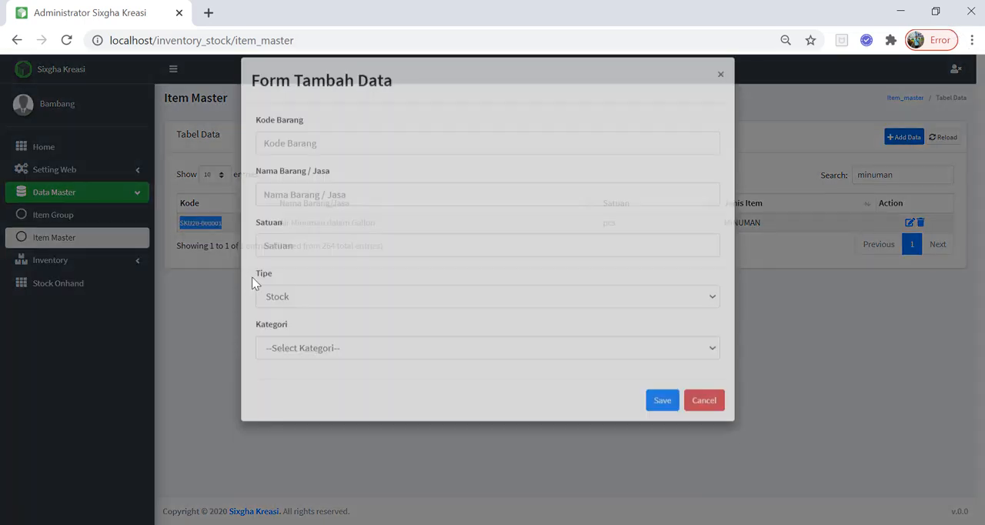
click(302, 148)
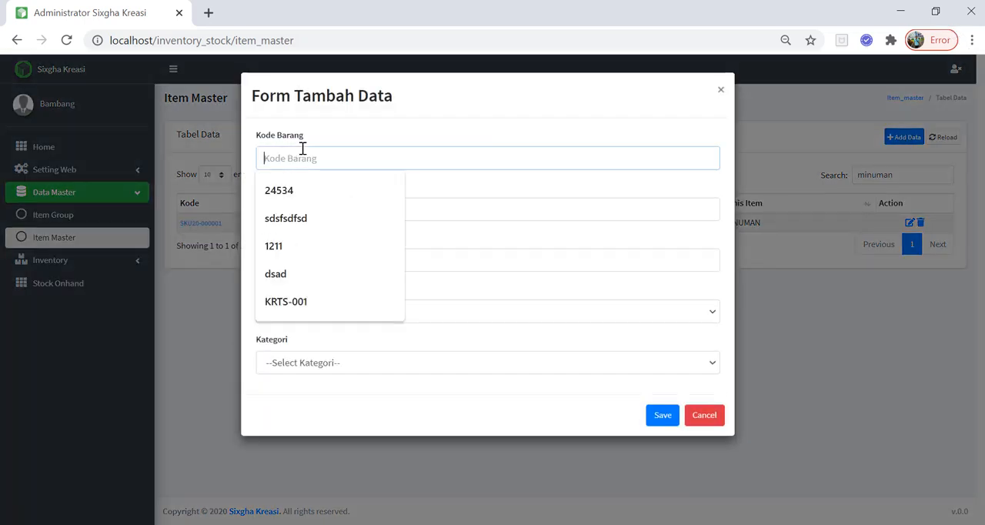
click(336, 162)
click(336, 163)
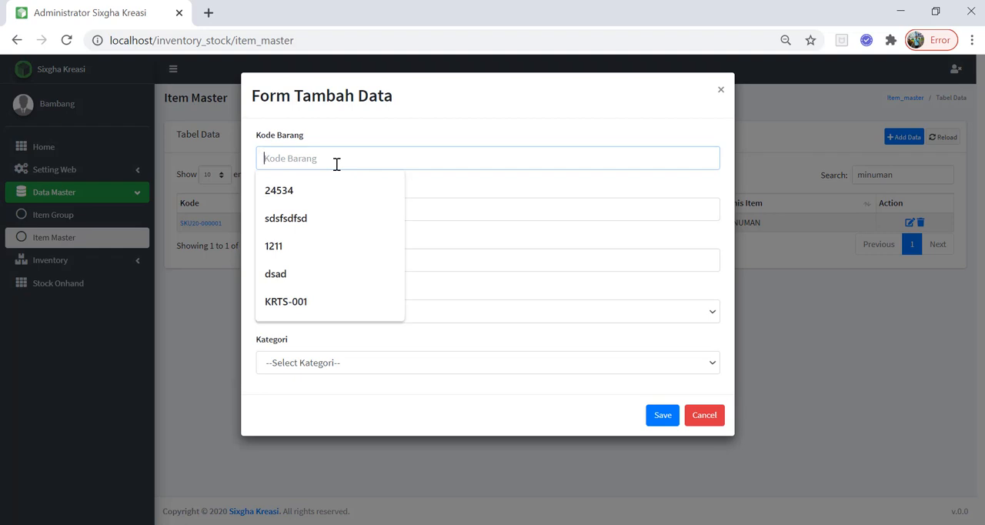
text(BTL000001)
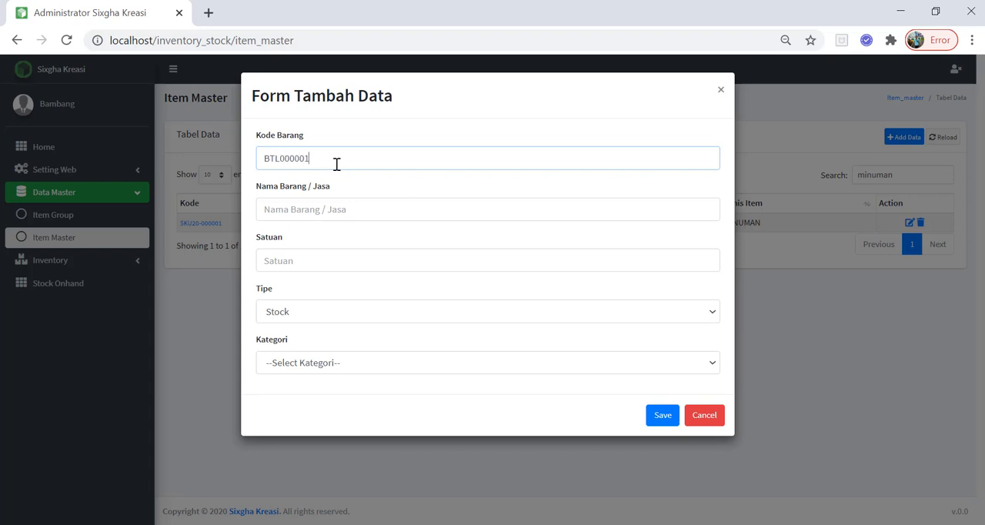
click(339, 212)
text(B)
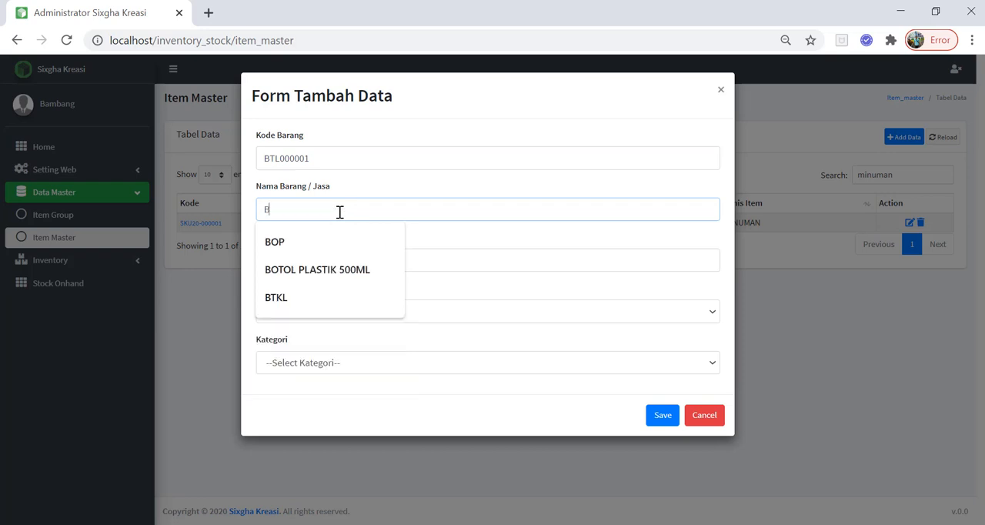
key(BackSpace)
text(Air)
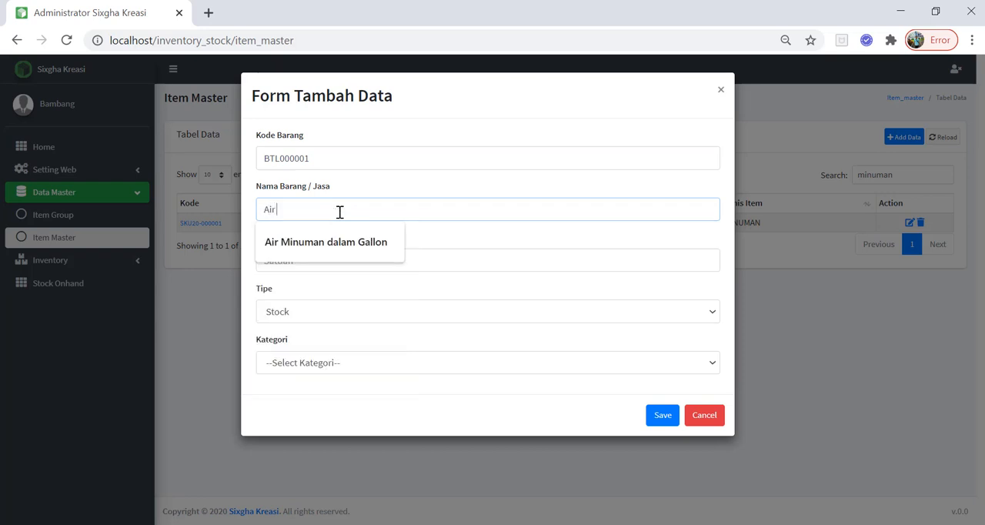
text( Mineral Botol)
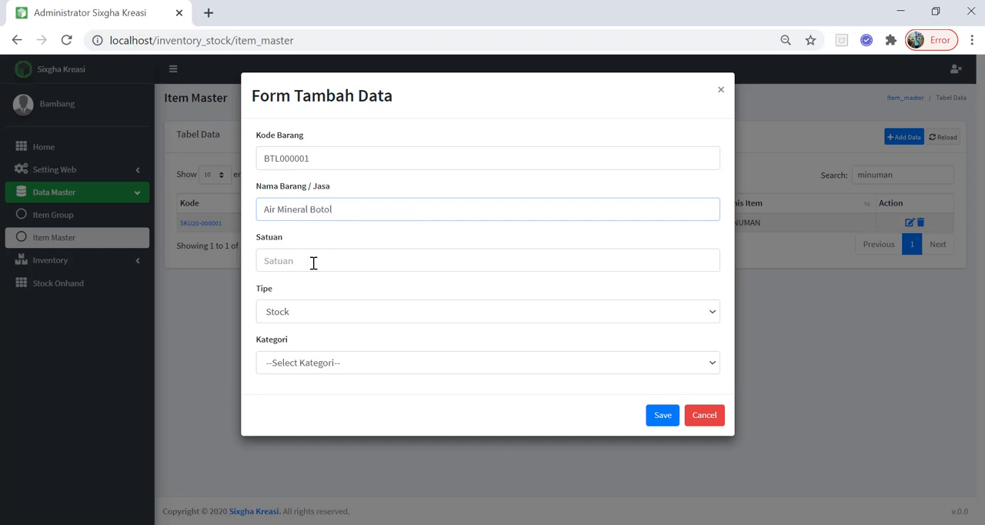
Set the new item's unit to btl and its category to MINUMAN, save it, and check its code in the item list.
click(313, 263)
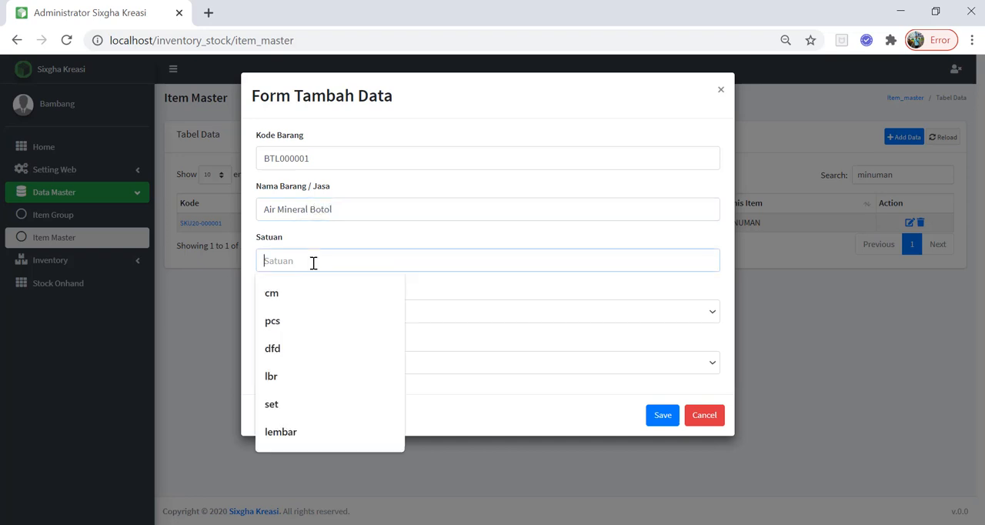
text(pca)
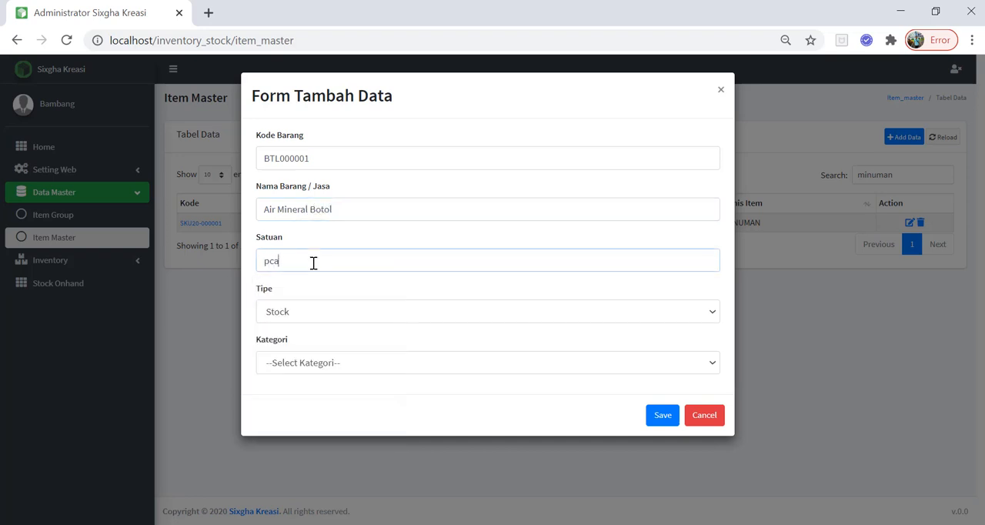
key(BackSpace)
text(btl)
click(407, 363)
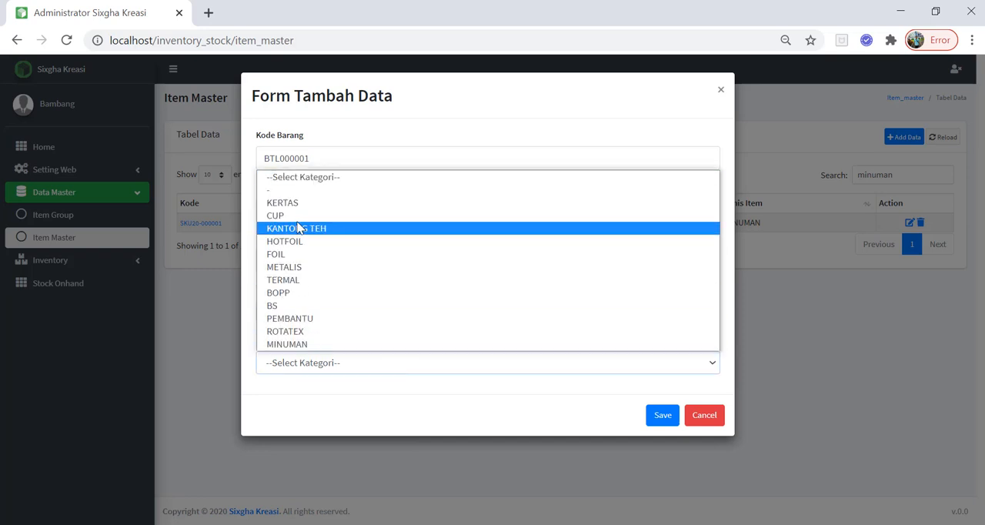
click(323, 344)
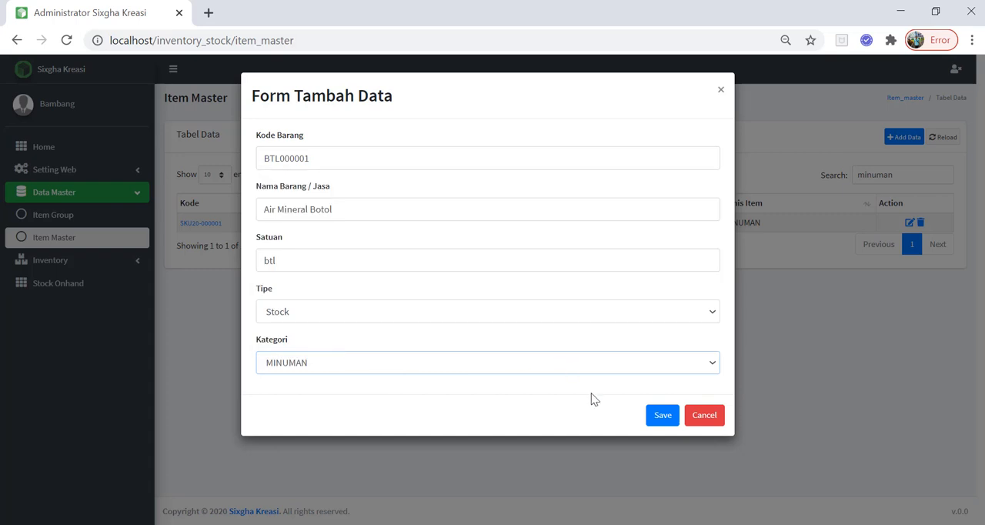
click(657, 419)
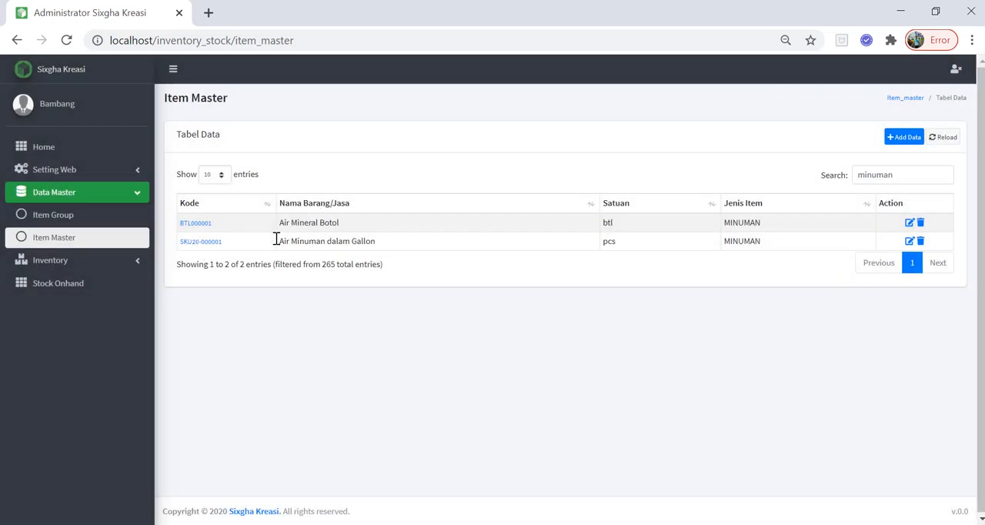
drag(224, 221, 179, 223)
Open the inventory Adjustment list and look at the blank forms for Adjustment IN and Adjustment OUT.
click(73, 260)
click(72, 282)
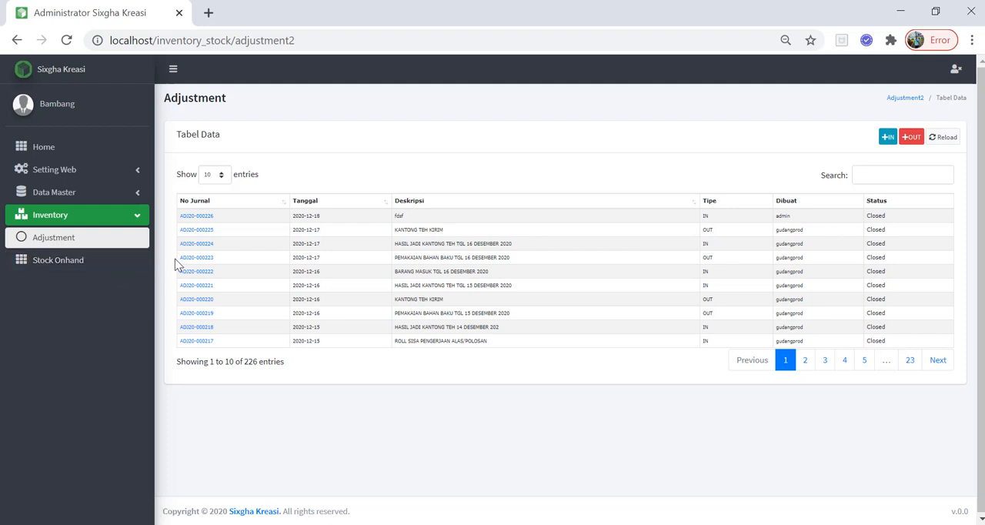
click(887, 137)
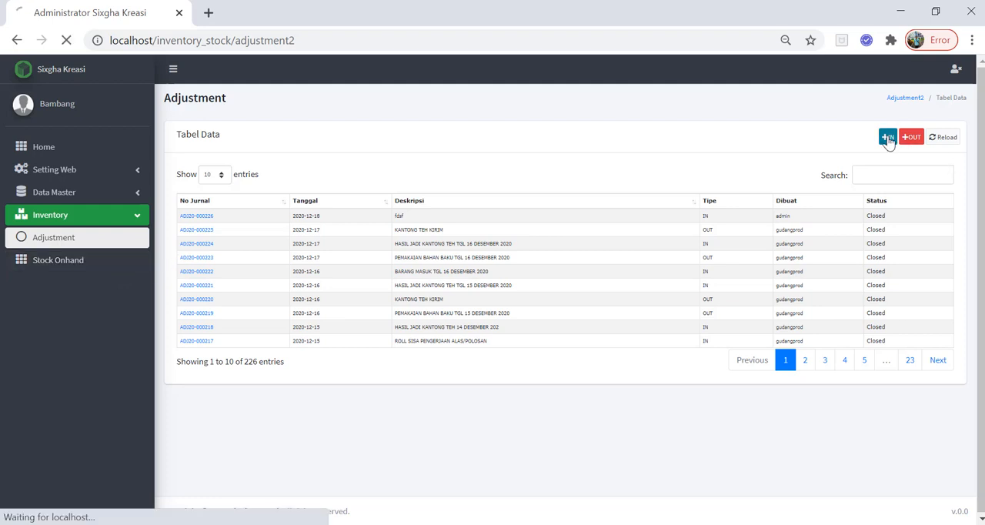
click(17, 40)
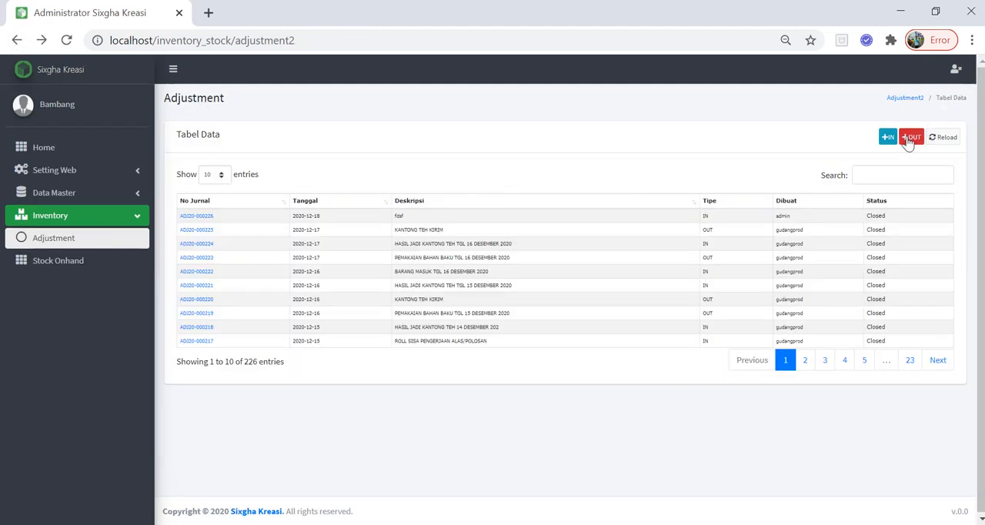
click(910, 137)
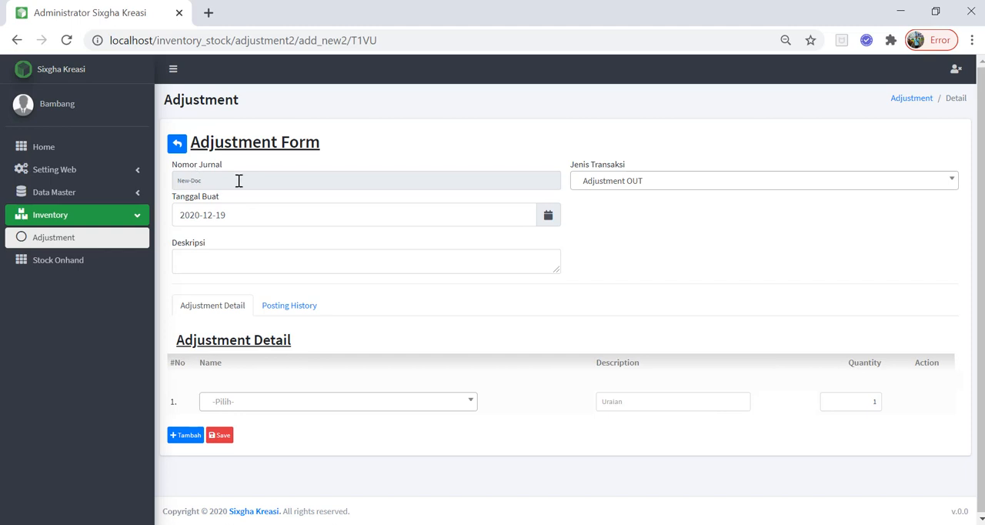
click(177, 145)
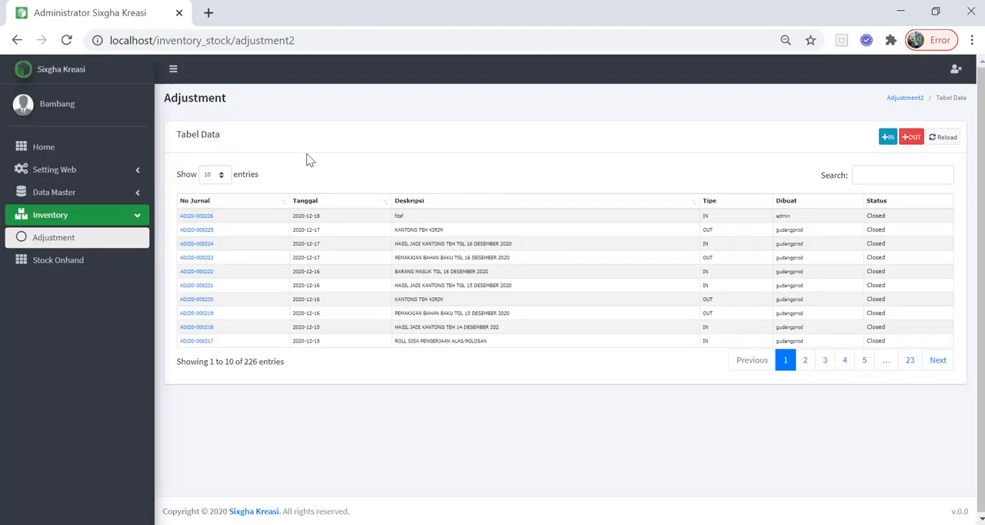
Start a new Adjustment IN with the description "TESTING PENERIMAAN AIR MINUM dari Suplier AQUA".
click(888, 137)
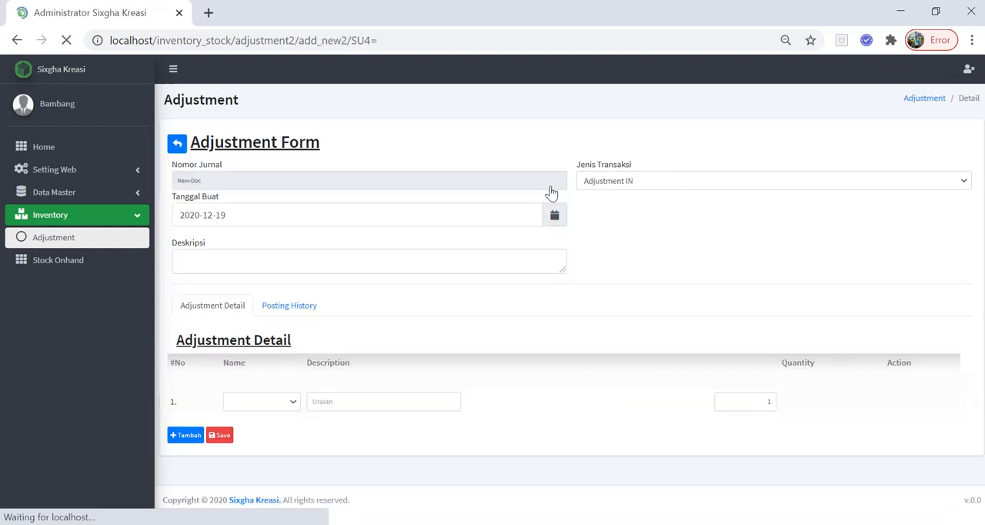
click(317, 269)
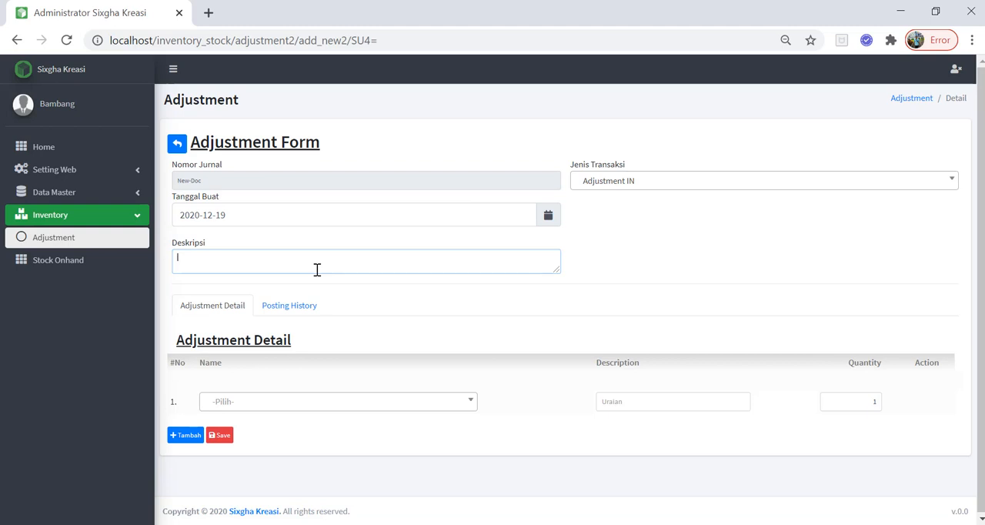
text(TE)
text(STING)
text( PEM)
text(NERIMAAN)
text( GA)
key(BackSpace)
text(IR MINUM da)
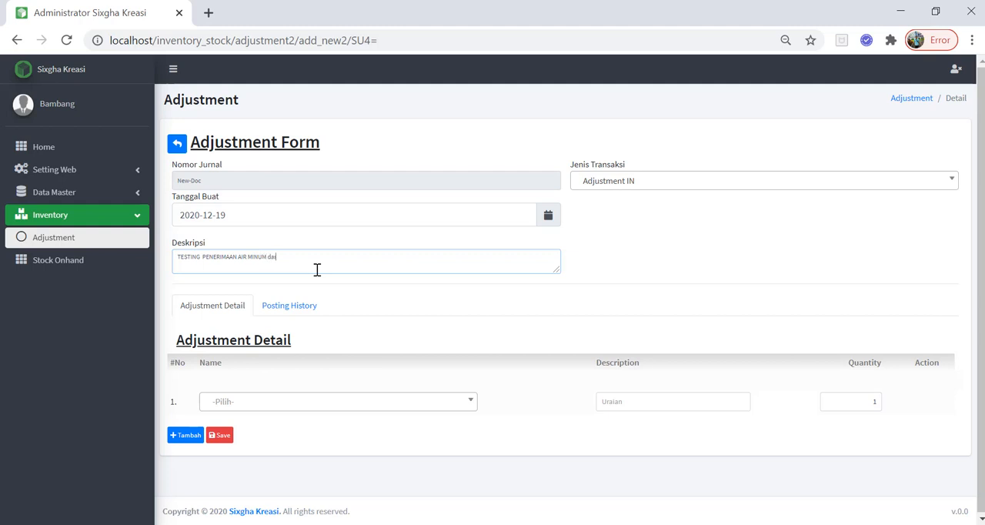
text(ri Suplier AQUA)
Add Air Minuman dalam Gallon and Air Mineral Botol as the two item lines in the adjustment detail.
click(269, 408)
text(minum)
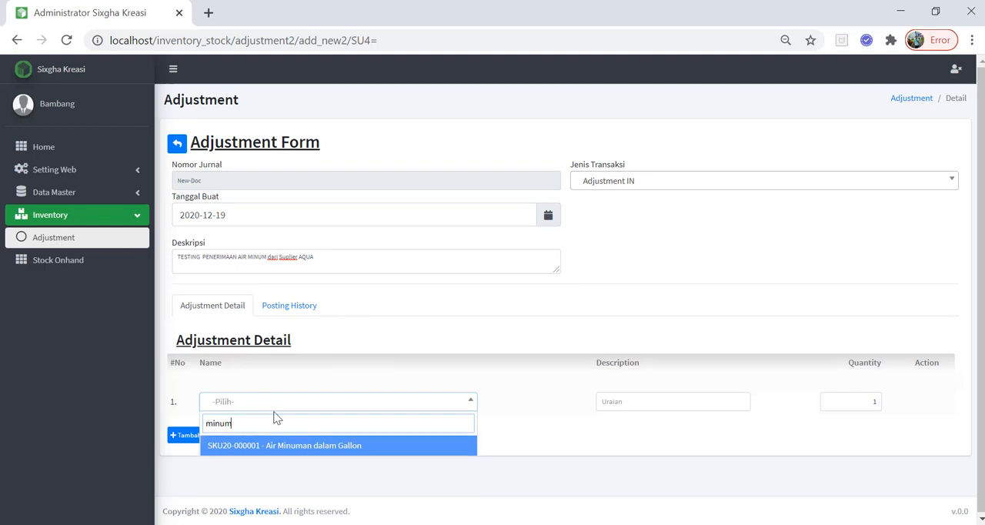
key(BackSpace)
click(262, 447)
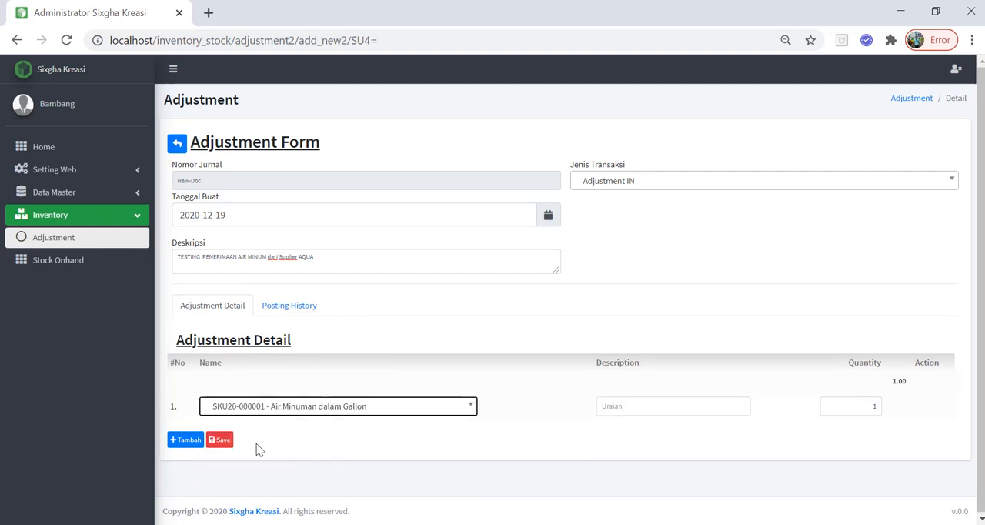
click(191, 444)
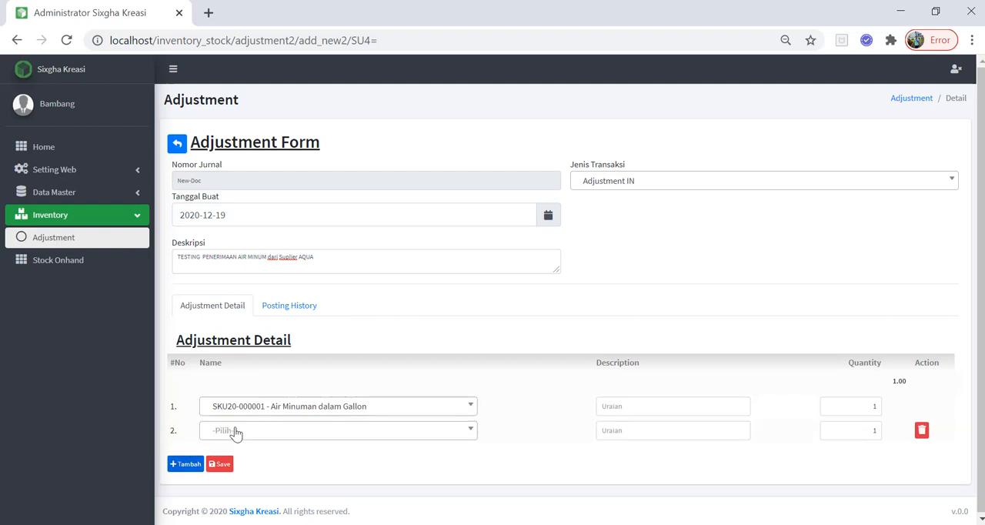
click(234, 431)
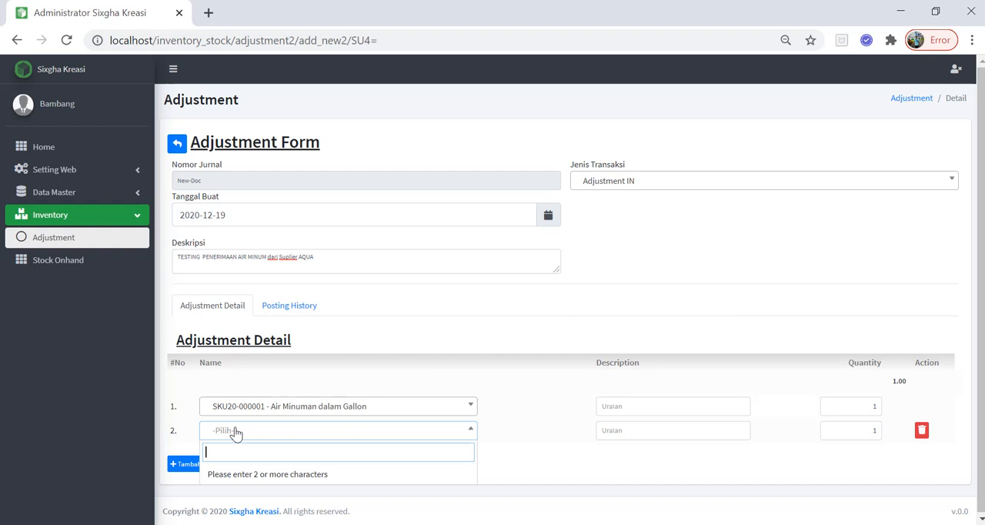
text(miner)
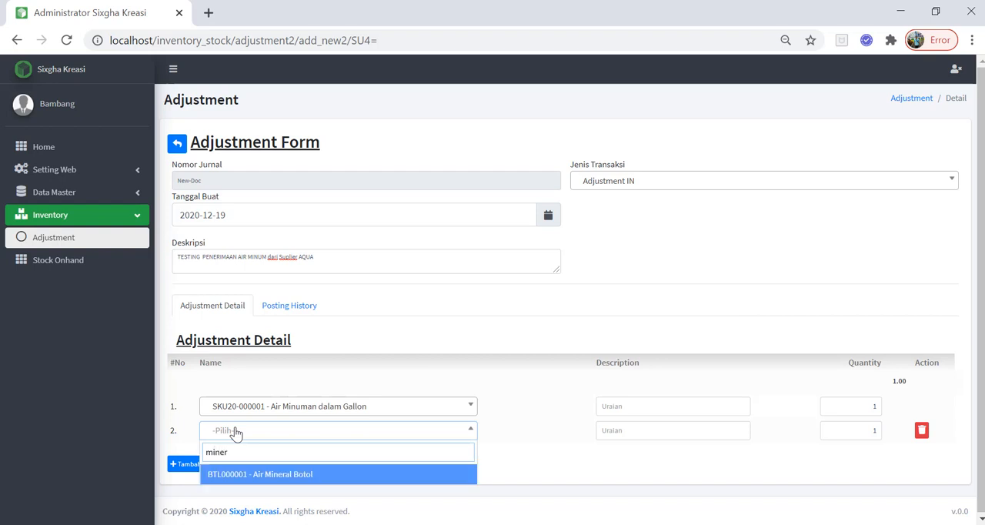
key(Return)
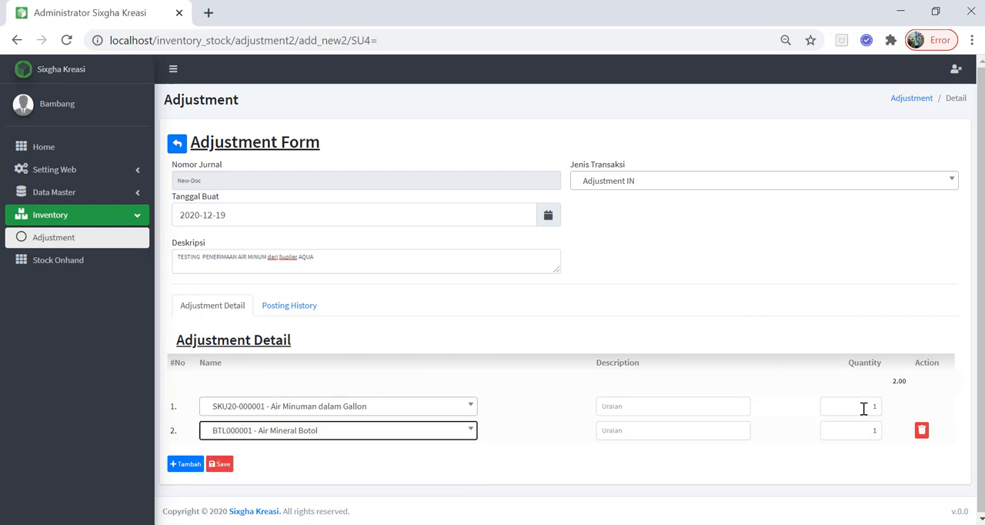
Set the quantities to 100 for Air Minuman dalam Gallon and 70 for Air Mineral Botol, and save the adjustment.
click(863, 409)
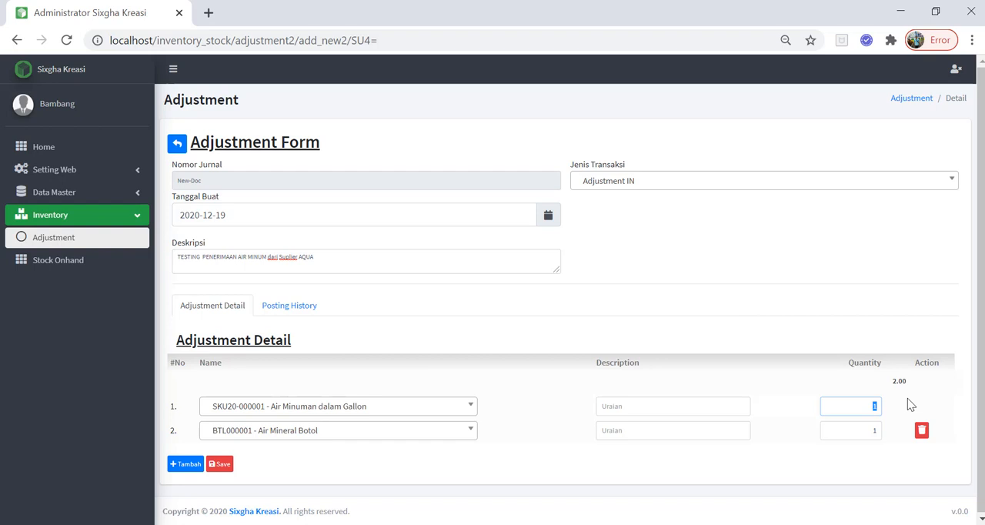
text(100)
click(872, 427)
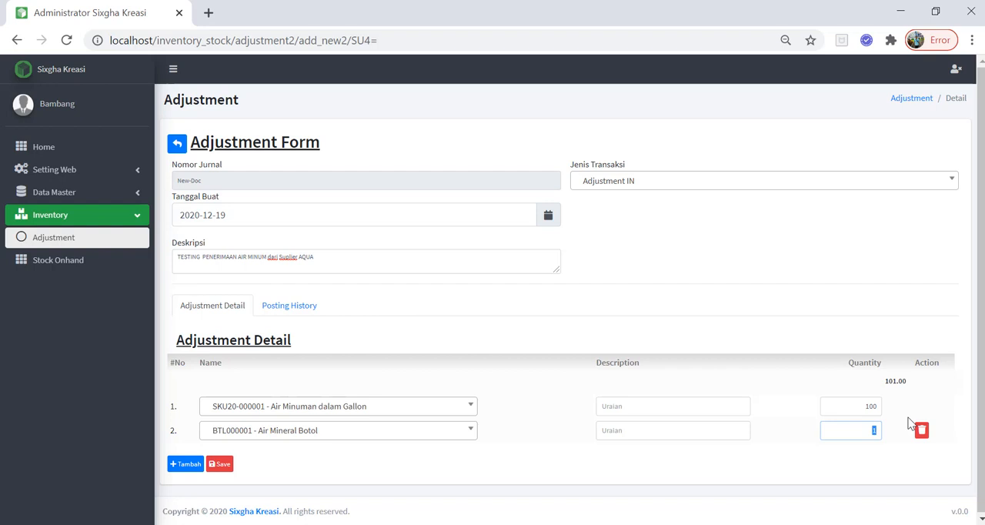
text(70)
click(221, 464)
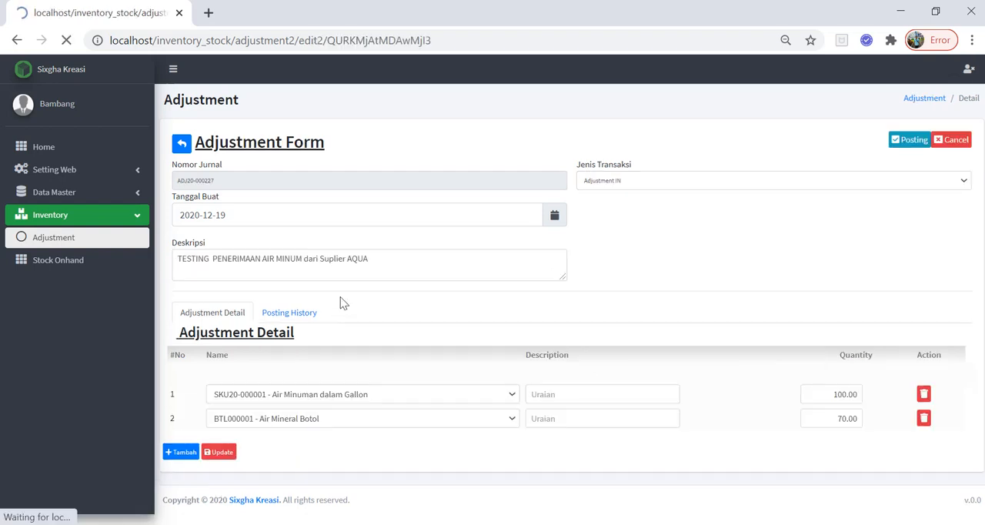
Check the new adjustment's status in the Adjustment list, then reopen its journal and post it.
click(82, 242)
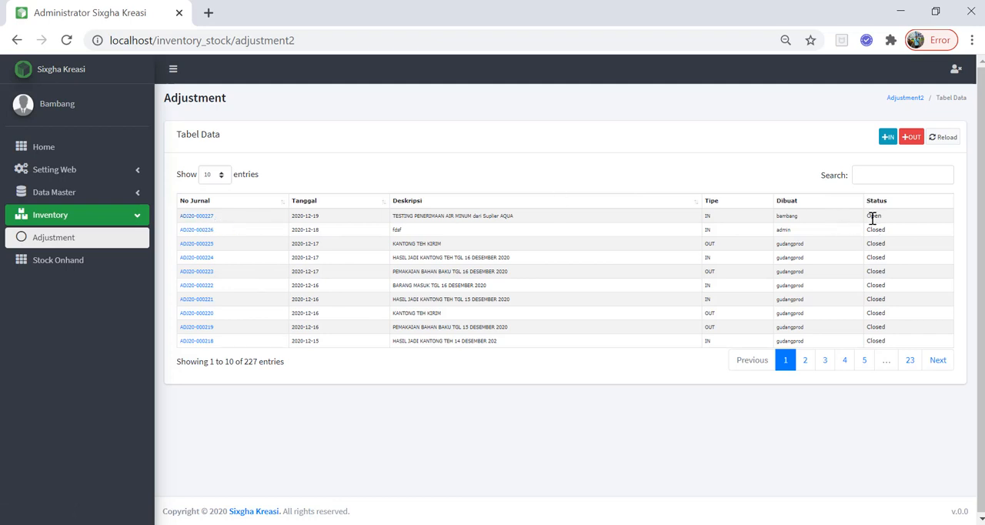
drag(867, 216, 880, 217)
click(198, 216)
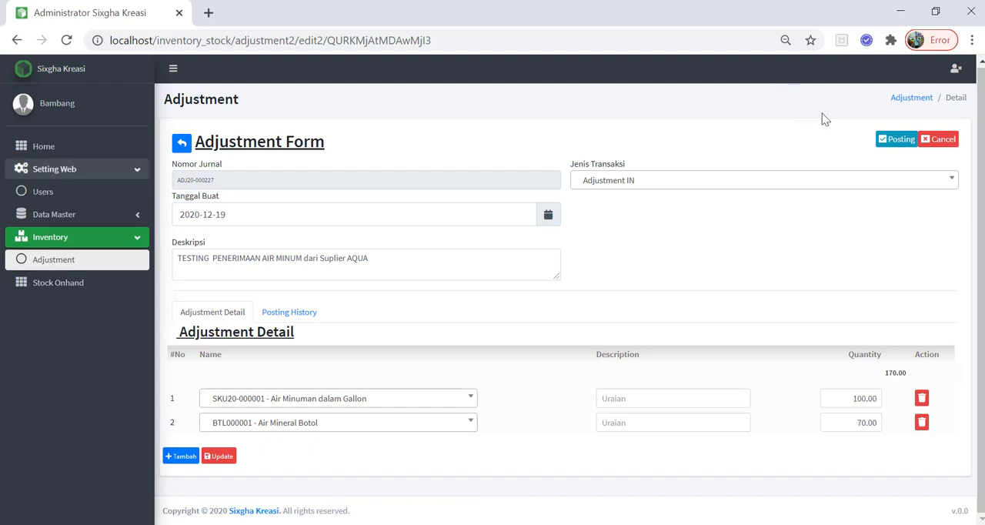
click(892, 148)
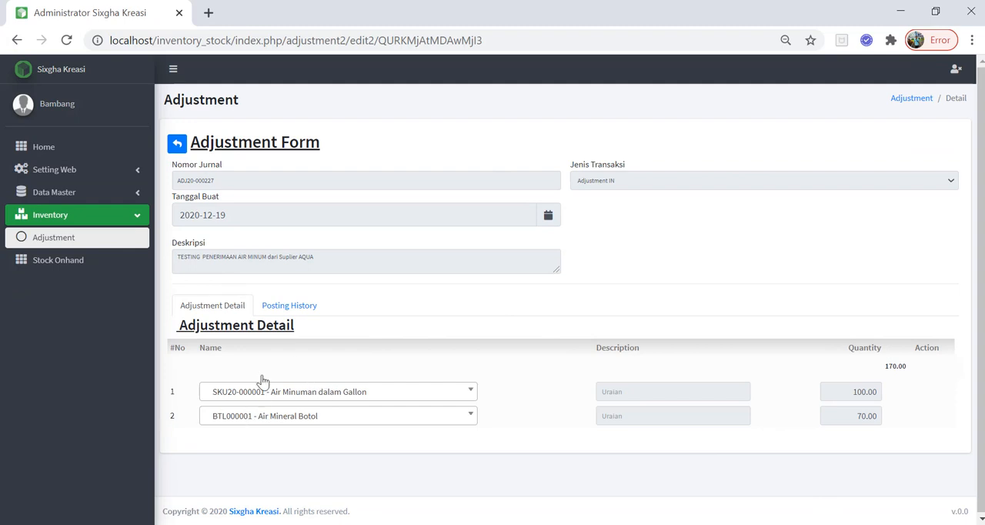
Examine the adjustment's posting history for the user who posted it and the posting date and time.
click(316, 314)
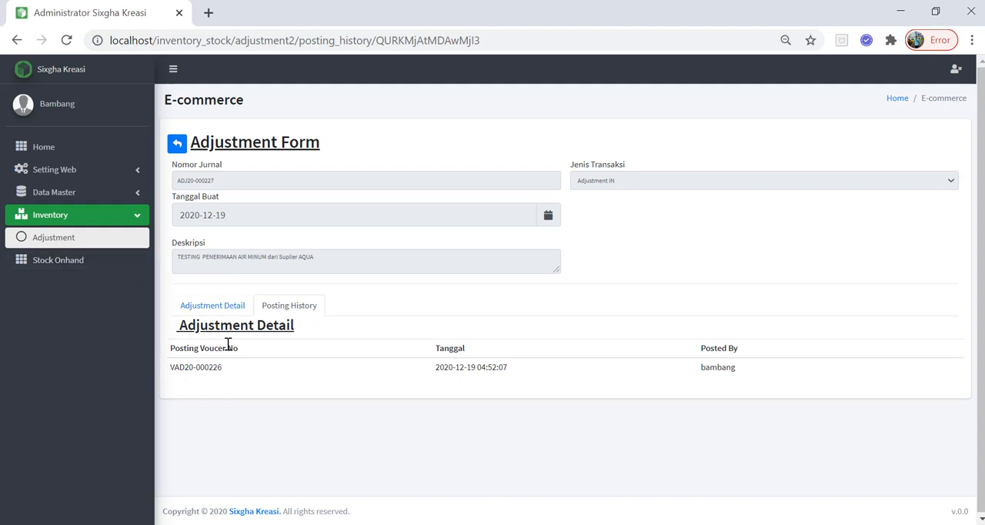
double_click(711, 367)
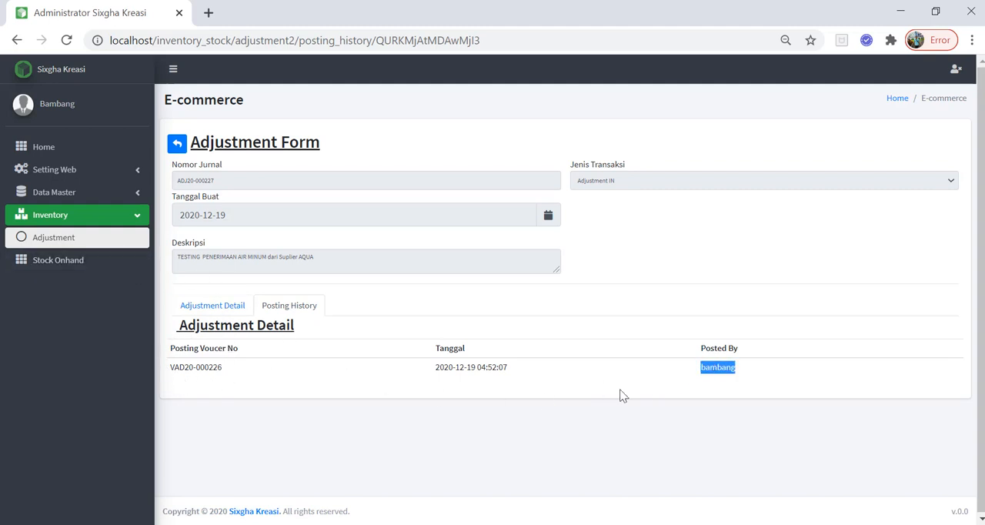
drag(477, 367, 431, 366)
double_click(491, 368)
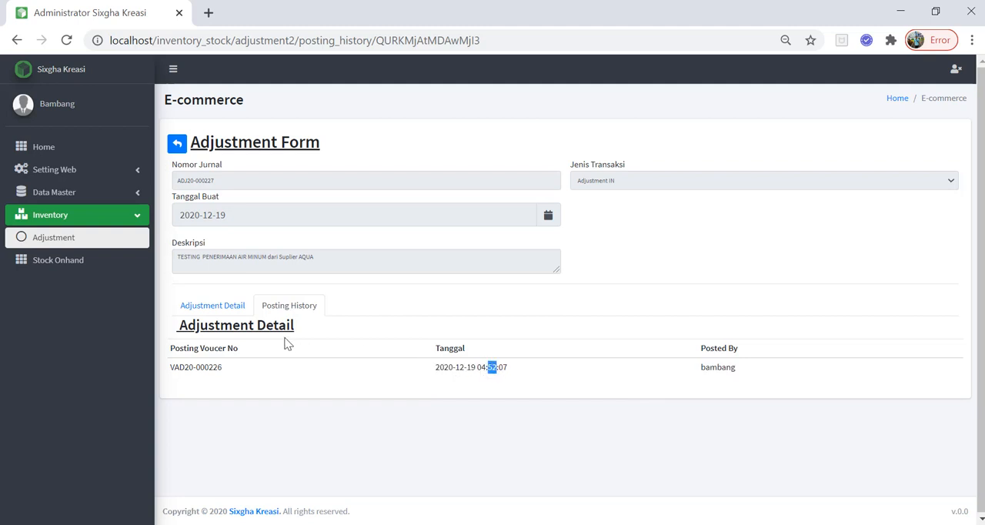
Review the posted adjustment's item details, then check who created it in the Adjustment list.
click(227, 311)
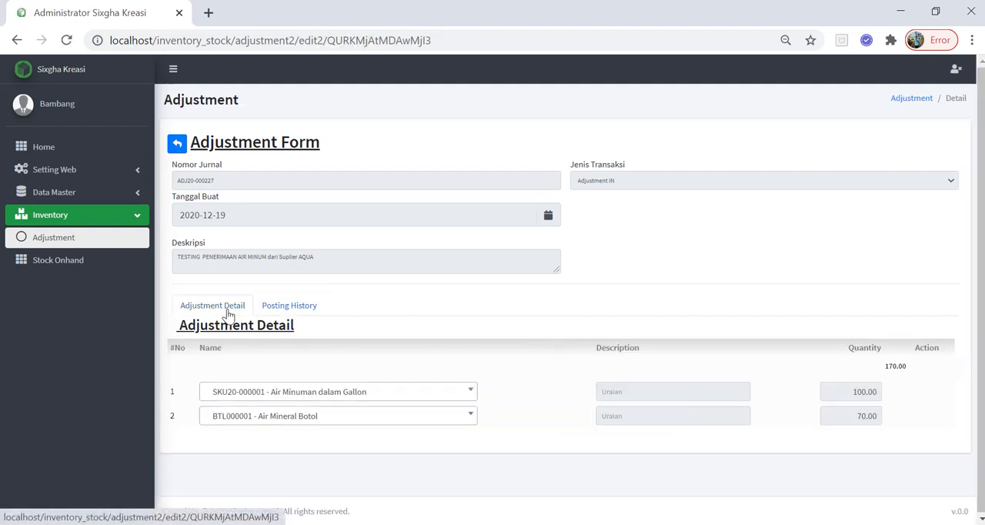
click(69, 244)
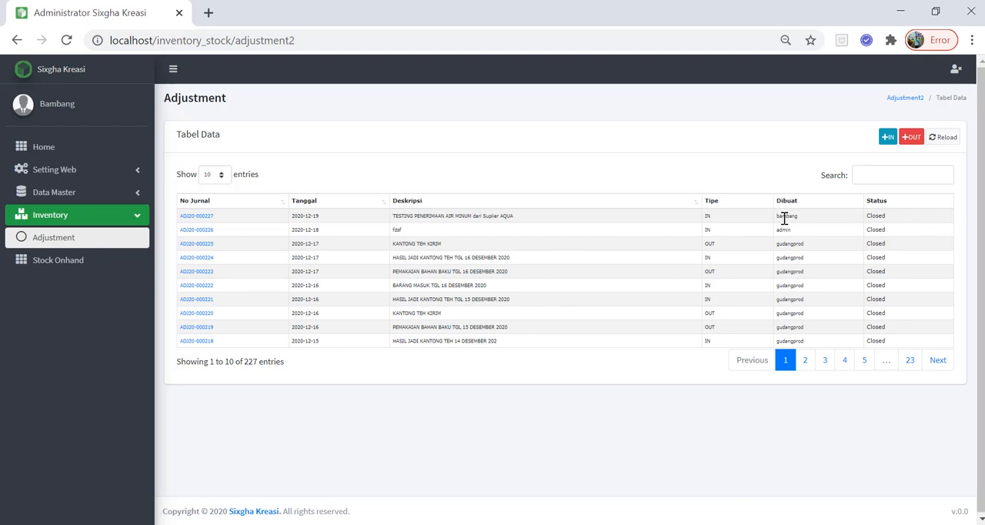
drag(781, 217, 789, 217)
Search the Stock Onhand list for "minuman" and then "AIR" to check the two water items' stock.
click(105, 263)
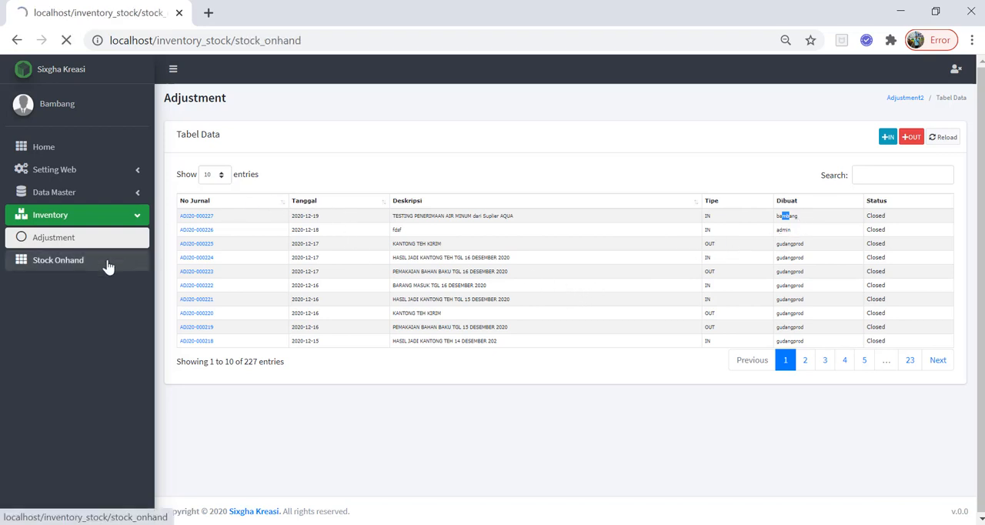
click(885, 170)
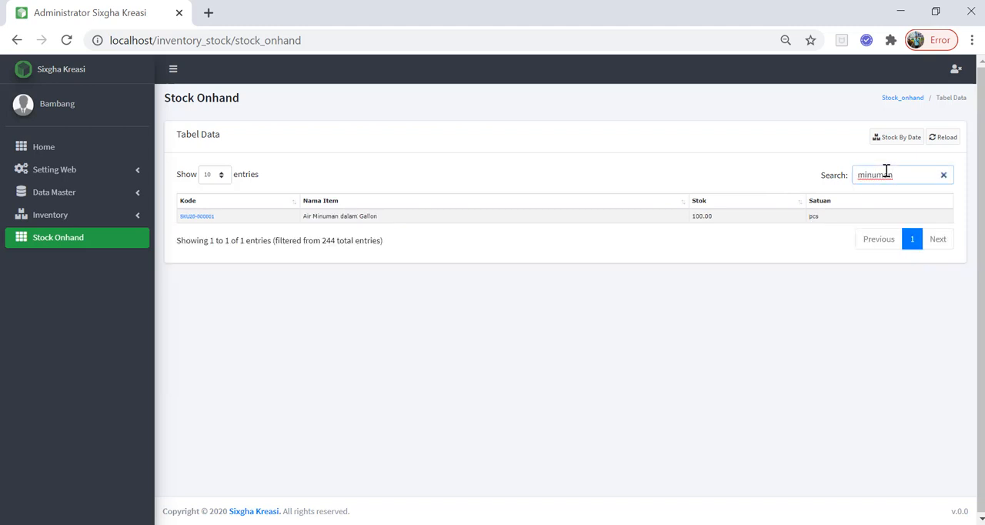
key(BackSpace)
key(BackSpace)
key(BackSpace)
key(BackSpace)
key(BackSpace)
key(BackSpace)
key(BackSpace)
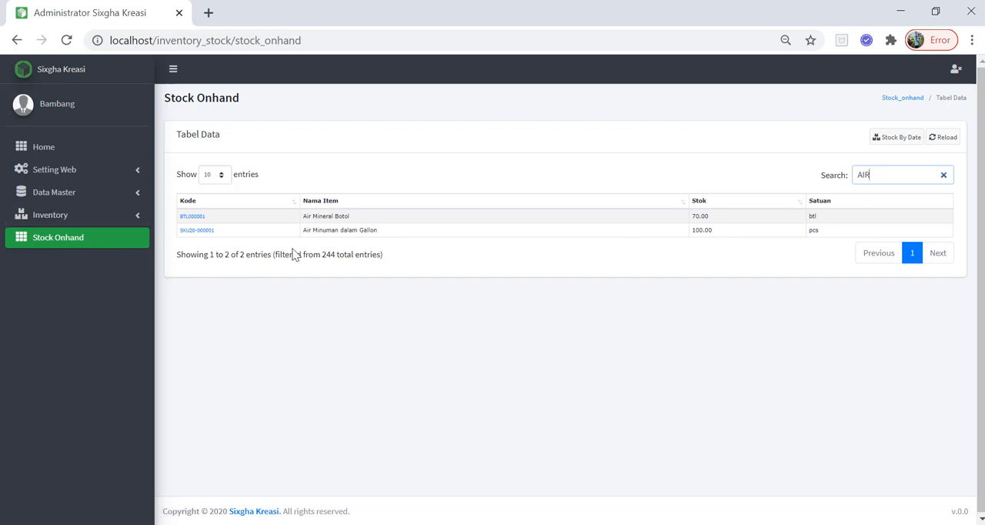
Examine the stock mutation of Air Minuman dalam Gallon and its source journal's posting history, then close the journal.
click(194, 231)
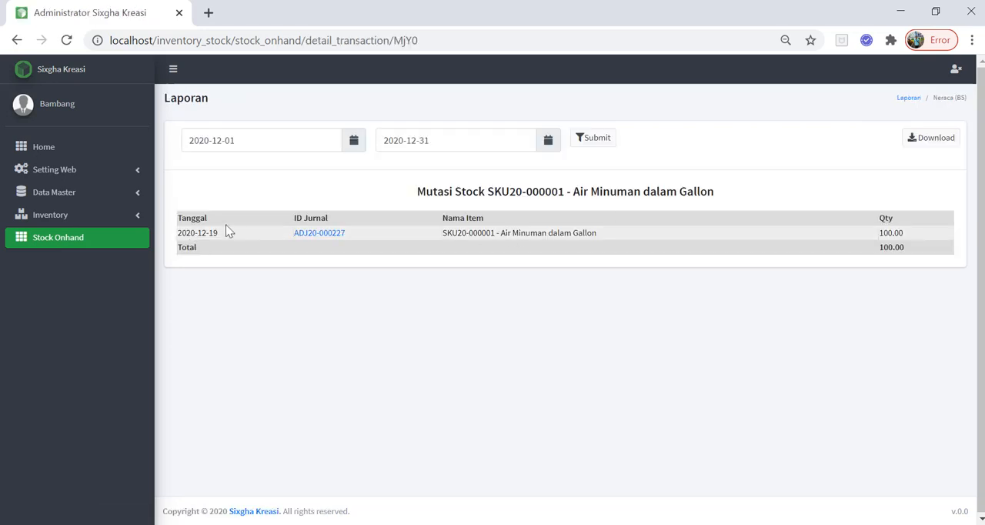
click(320, 239)
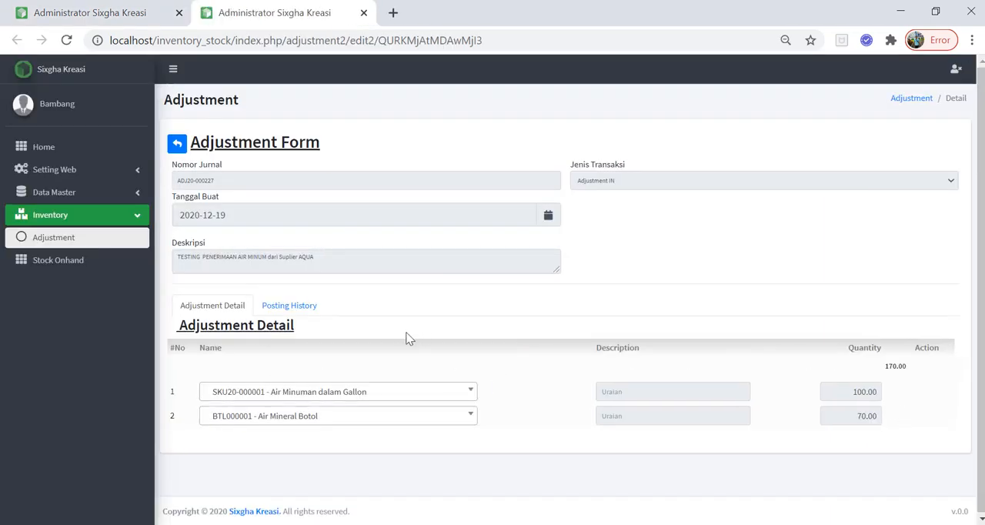
click(299, 308)
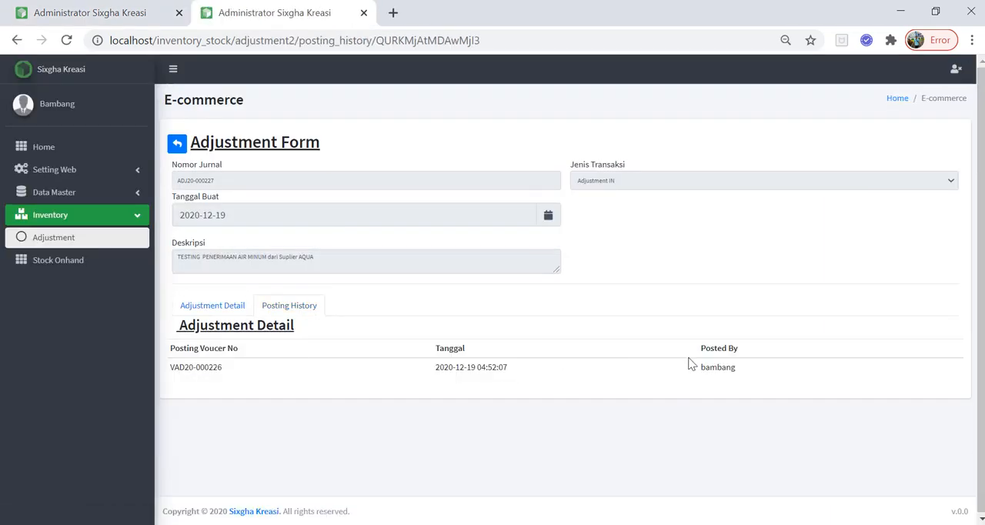
click(364, 13)
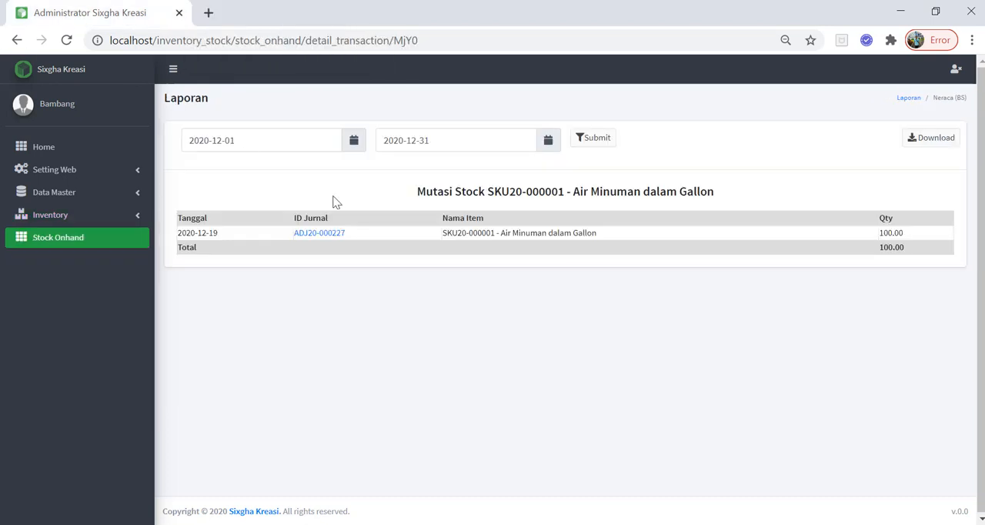
Reopen journal ADJ20-000227 from the Adjustment list, check the Air Mineral Botol quantity, and return to the list.
click(69, 223)
click(53, 240)
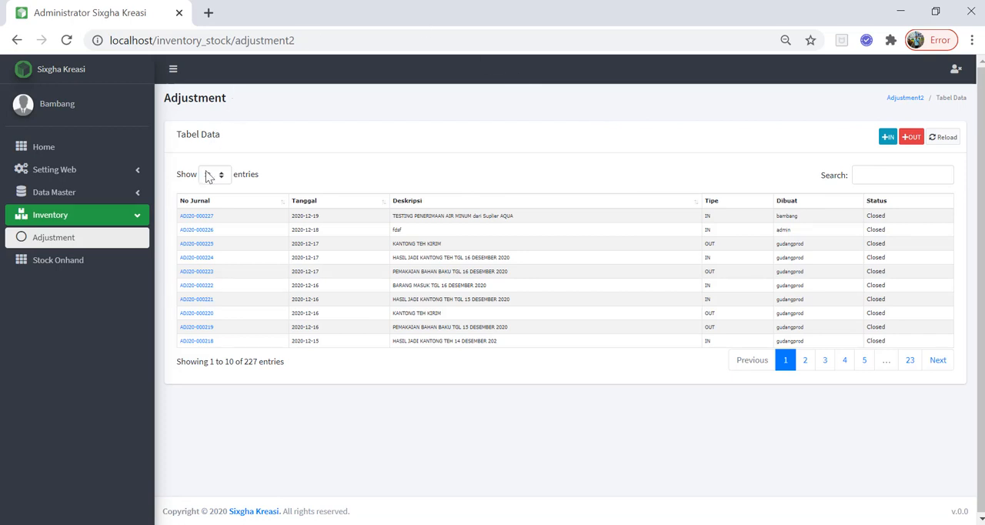
click(209, 217)
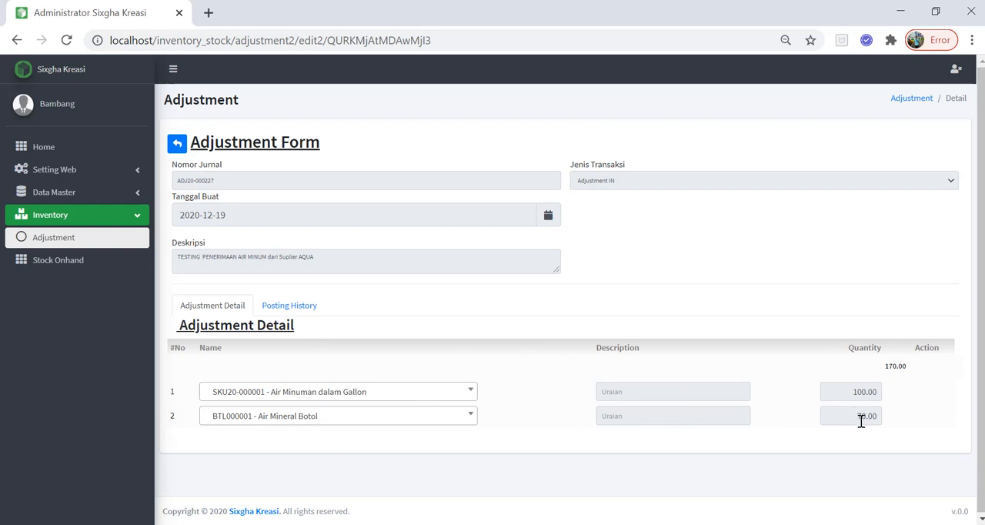
drag(861, 420, 882, 422)
click(177, 144)
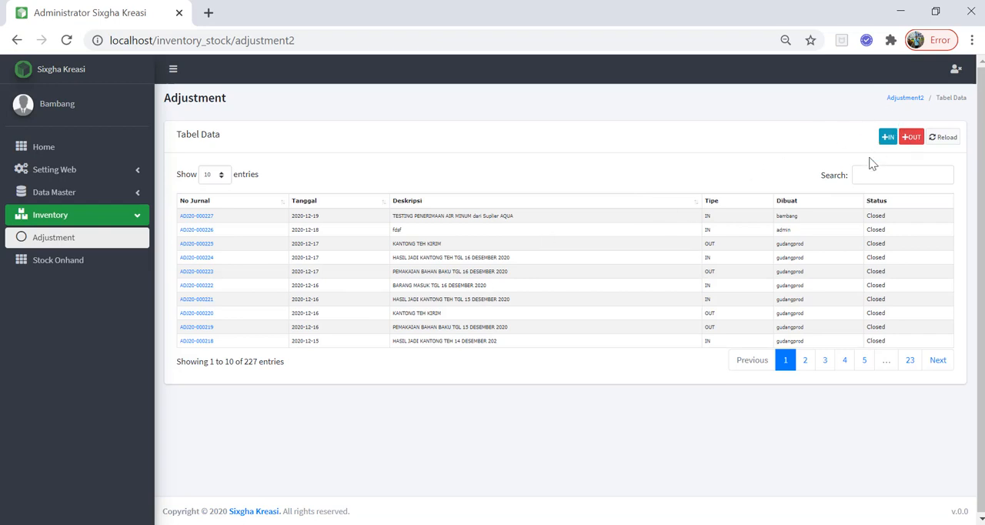
click(906, 141)
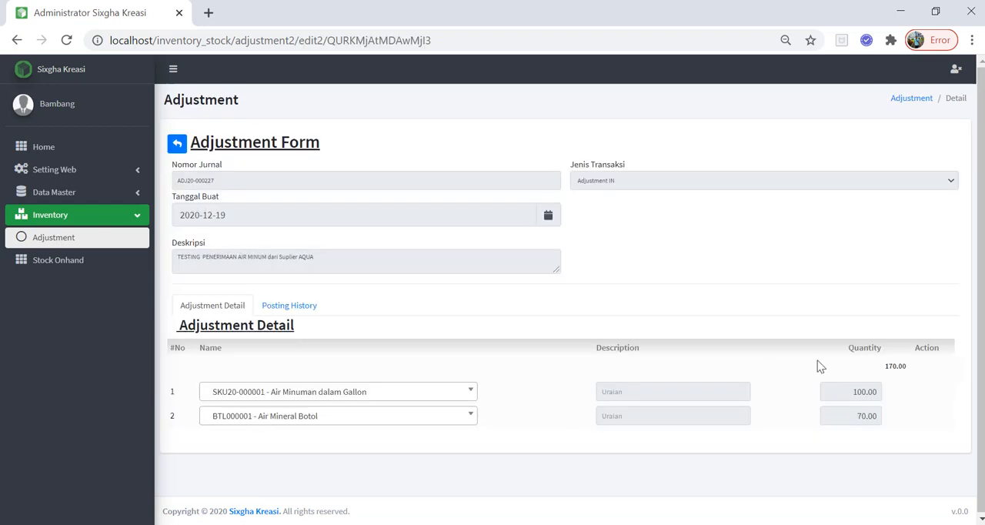
click(20, 42)
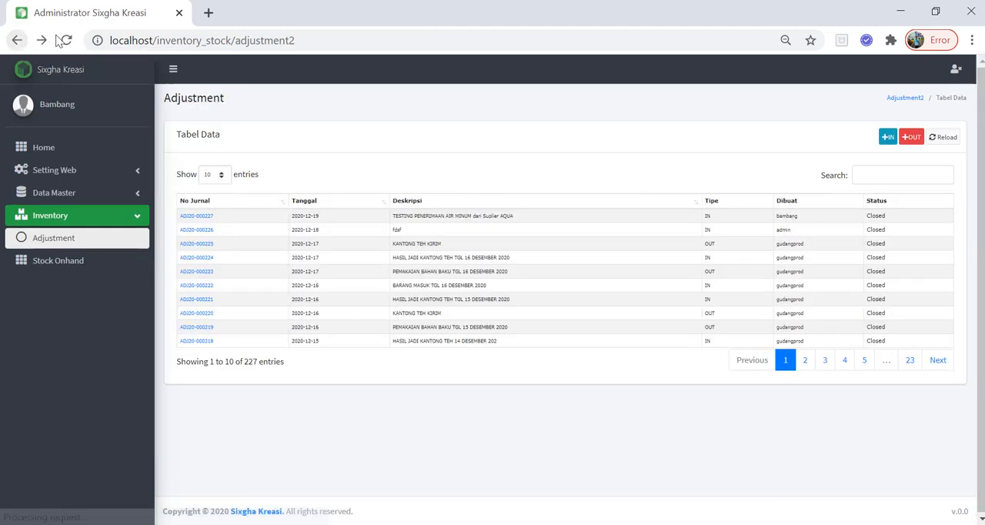
click(909, 138)
click(199, 254)
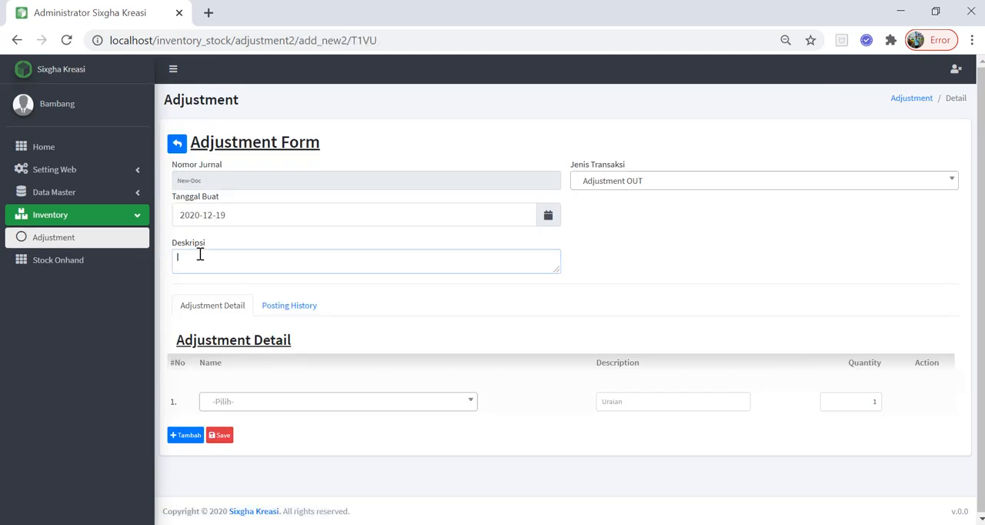
text(REVISI)
click(17, 40)
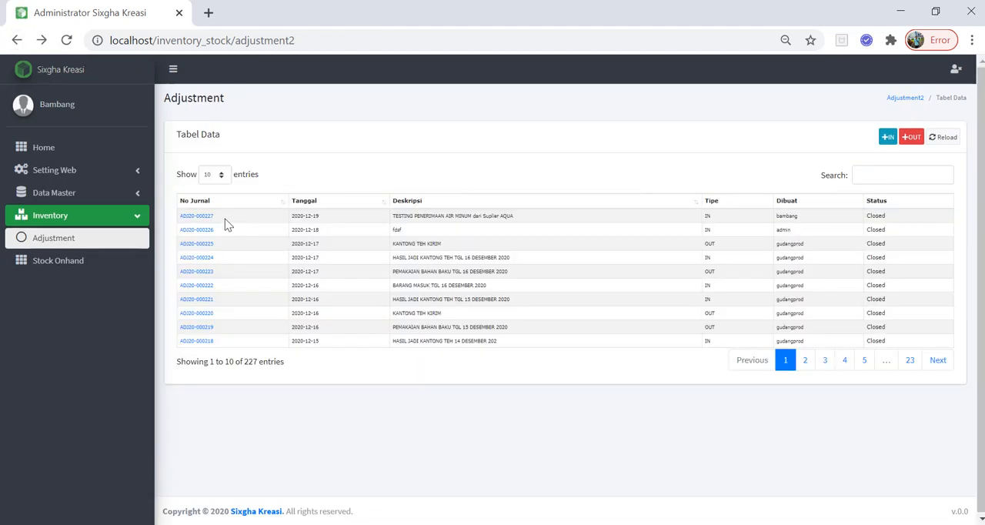
Start an Adjustment OUT described as "REVISI ADJ20-000227 Kelebihan input 20 untuk Air Mineral", reusing the journal number copied from the list.
drag(226, 223, 180, 219)
key(ctrl+c)
click(909, 137)
click(232, 268)
key(ctrl+v)
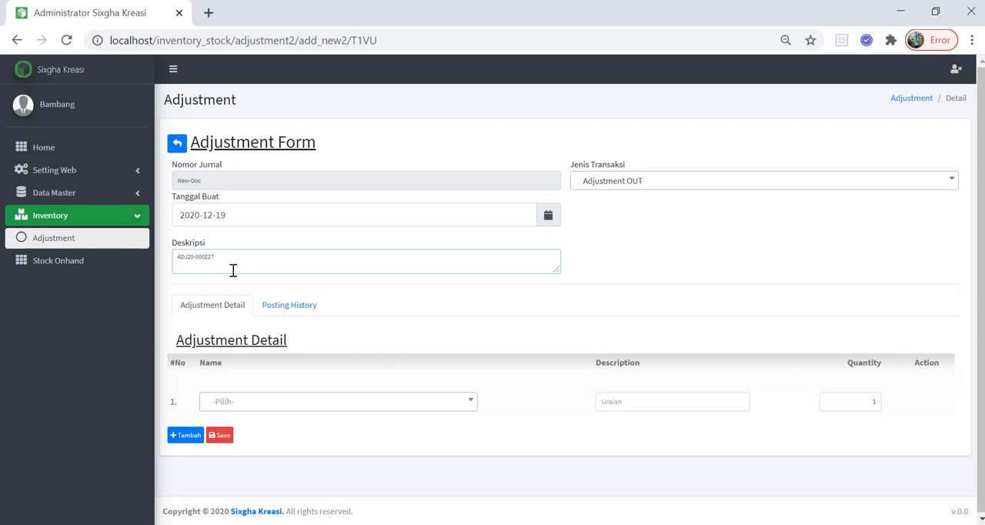
text(REVISI)
click(246, 265)
text(Kelebihan input 20 untuk Air Mine)
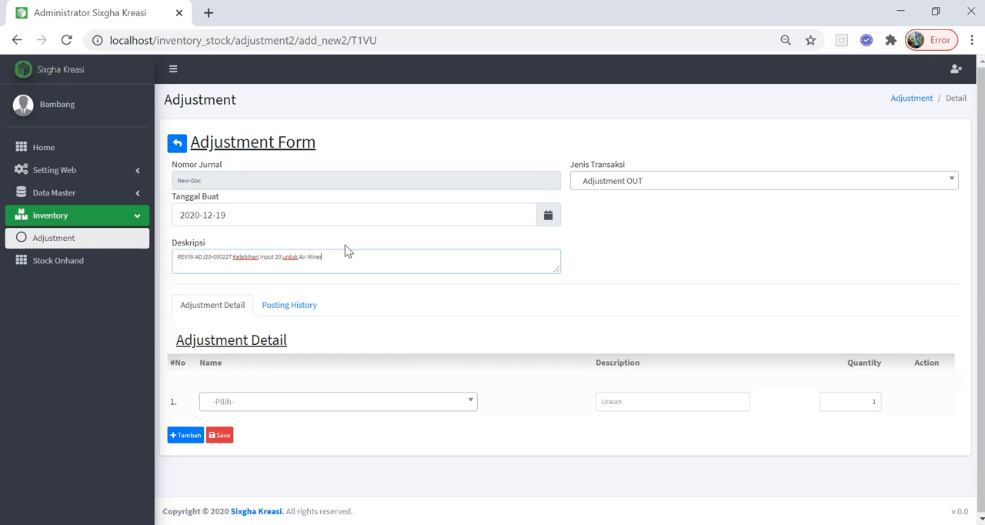
text(ral)
Choose Air Mineral Botol as the first line item and append "Botol" to the adjustment's description.
click(337, 400)
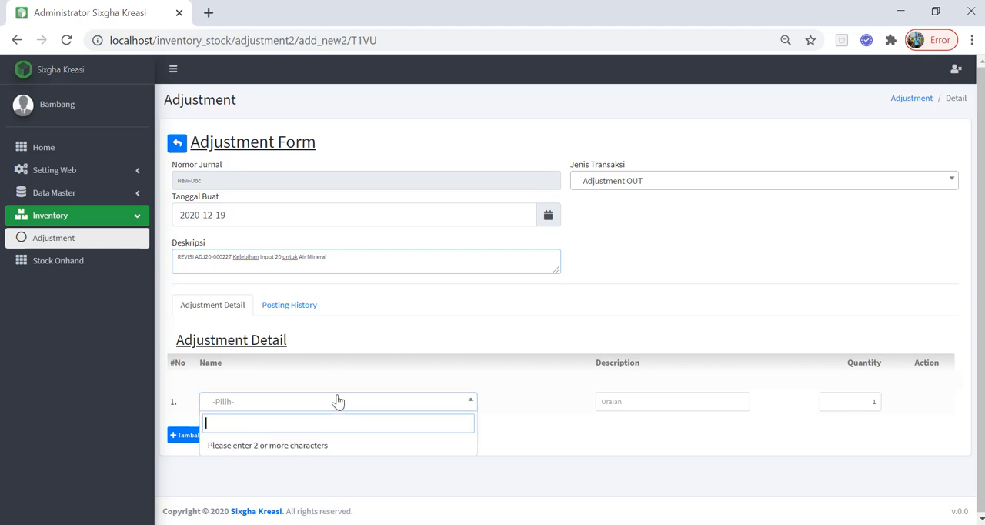
text(air m)
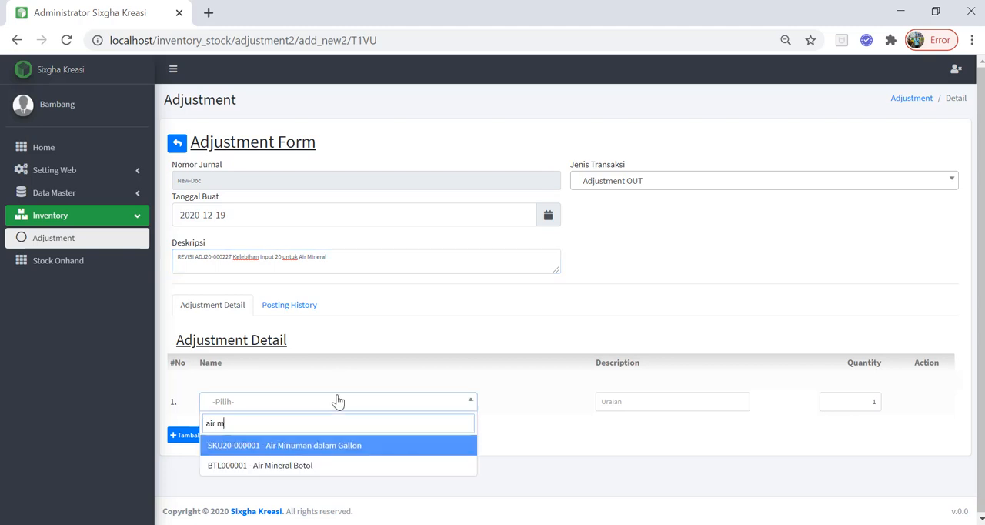
key(Down)
key(Return)
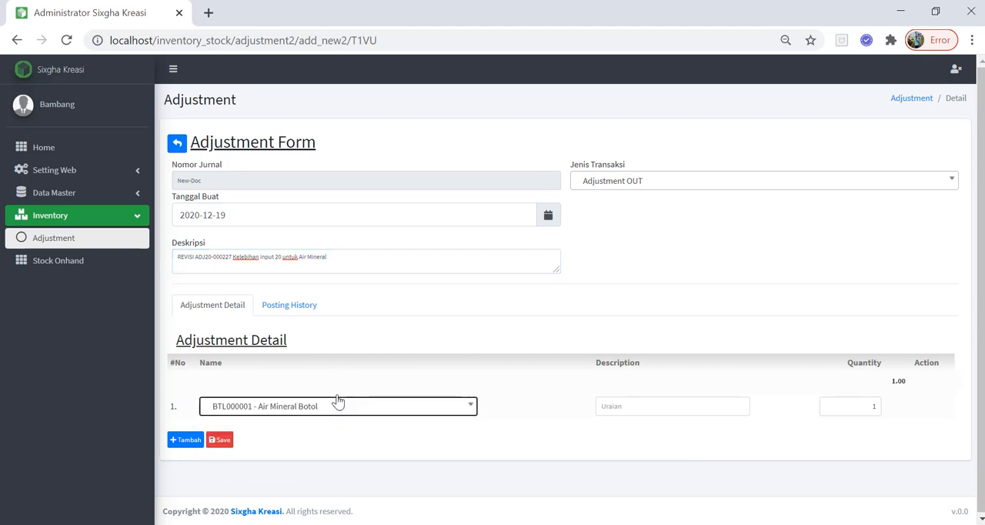
click(395, 259)
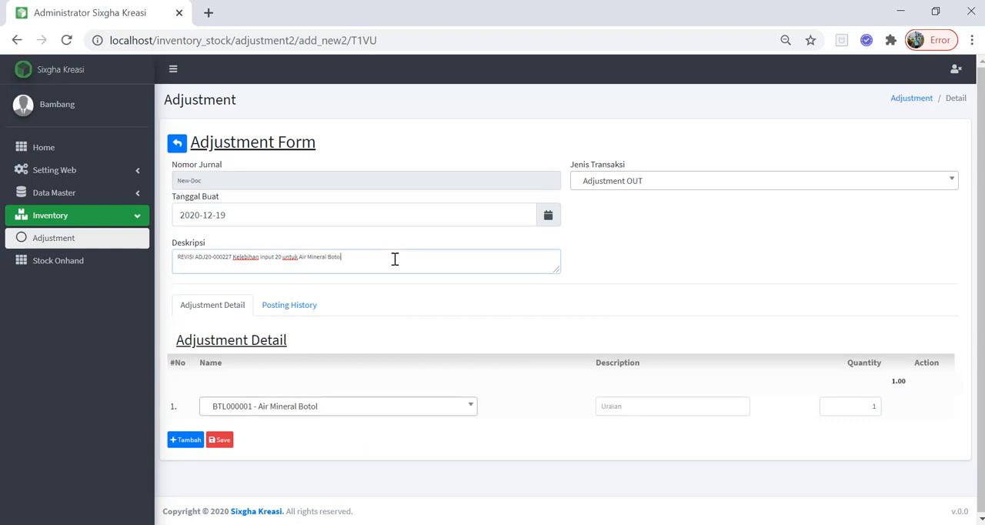
Describe the Air Mineral Botol line as "Jurnal Minus", set its quantity to 20, and save the adjustment.
click(663, 396)
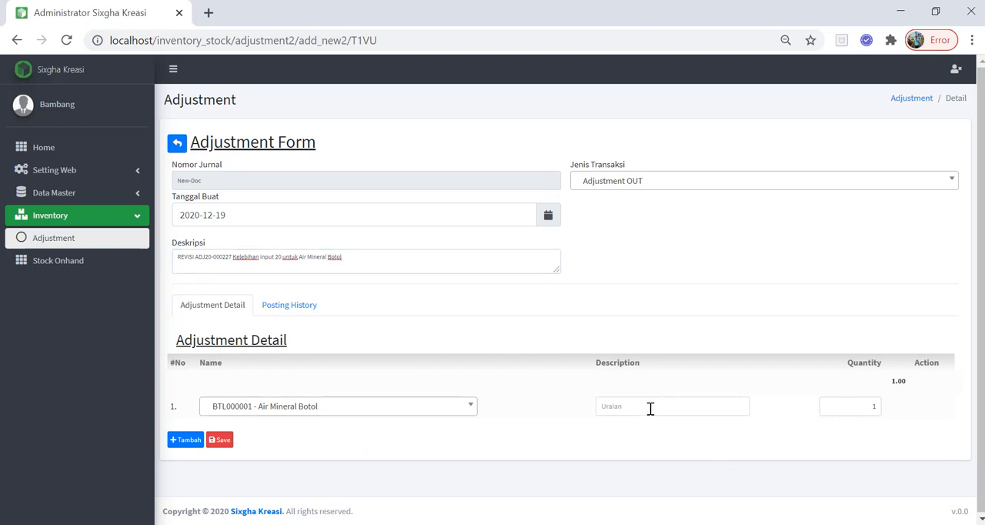
click(650, 408)
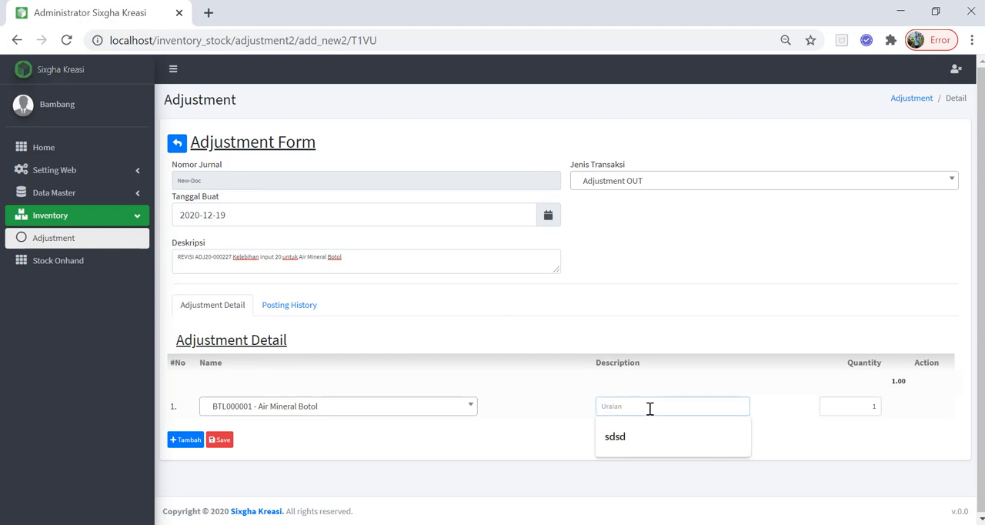
text(-)
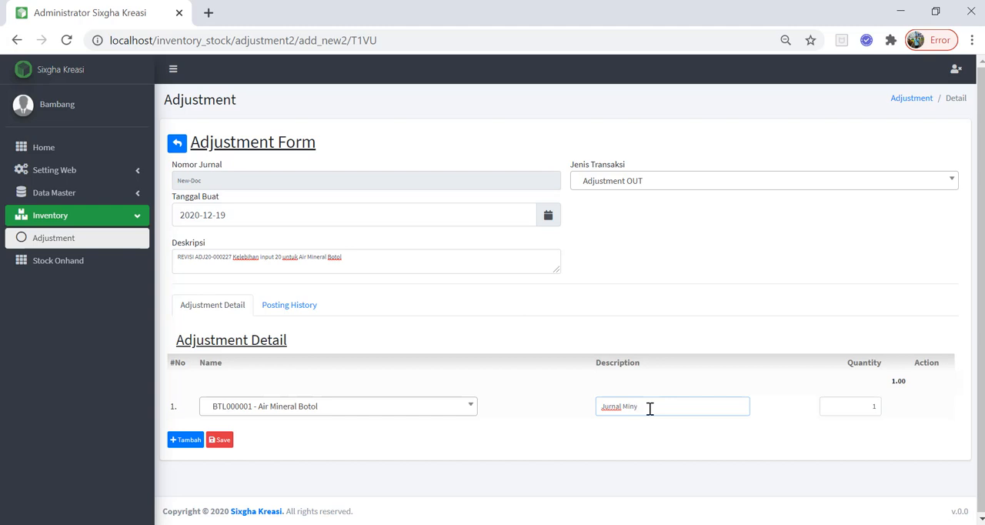
double_click(851, 406)
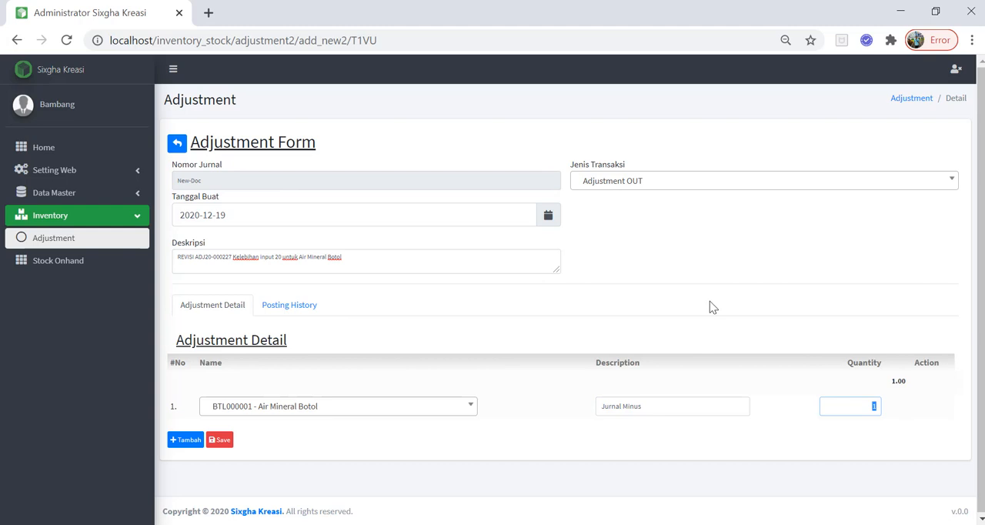
click(227, 440)
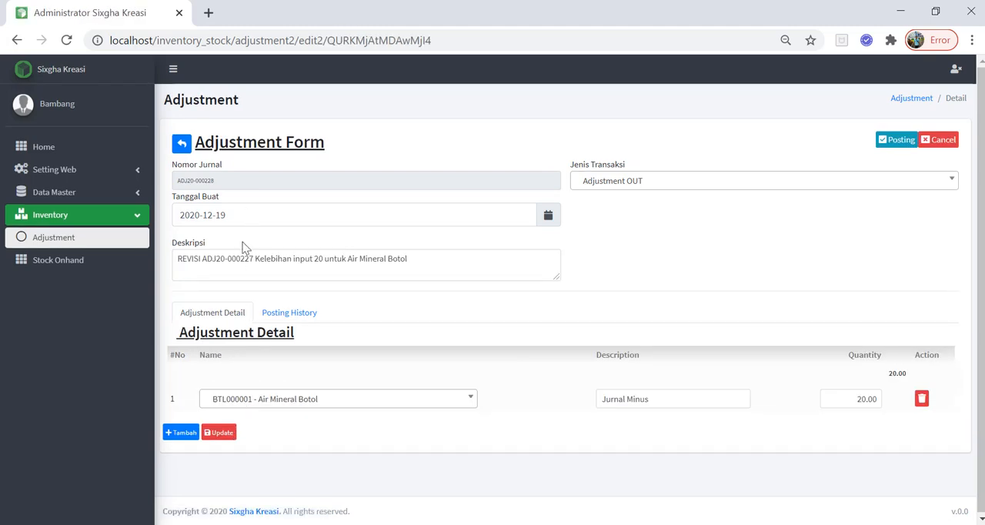
Update and post the Adjustment OUT journal, then return to the Adjustment list.
click(219, 432)
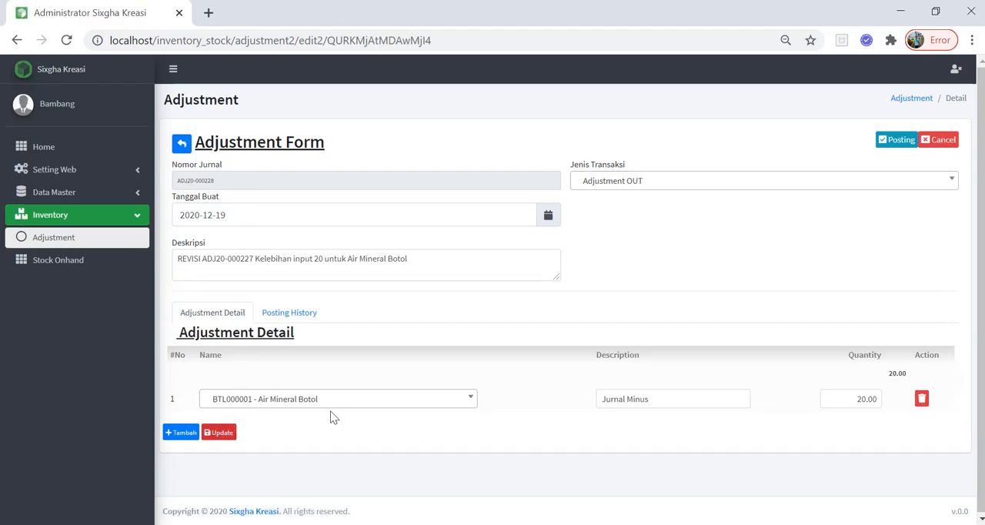
click(902, 142)
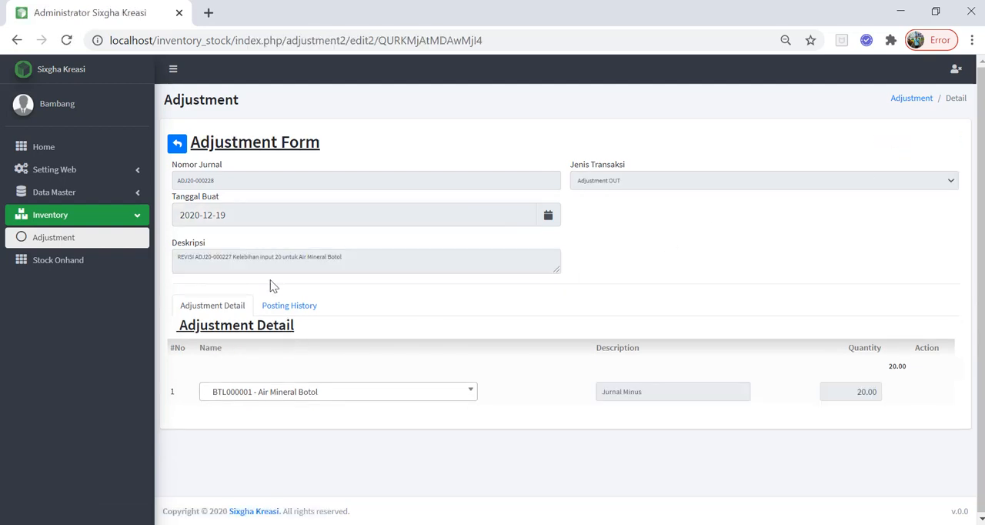
click(177, 146)
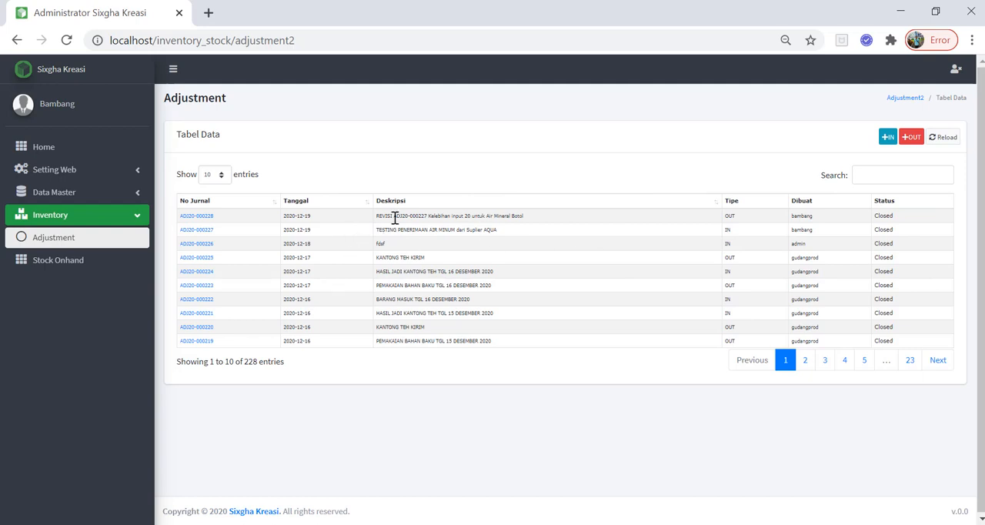
Search the Adjustment list for ADJ20-000227, copied from the revision's description, to review the original and its revision.
drag(399, 219, 409, 223)
drag(394, 216, 427, 217)
key(ctrl+c)
click(922, 175)
key(ctrl+v)
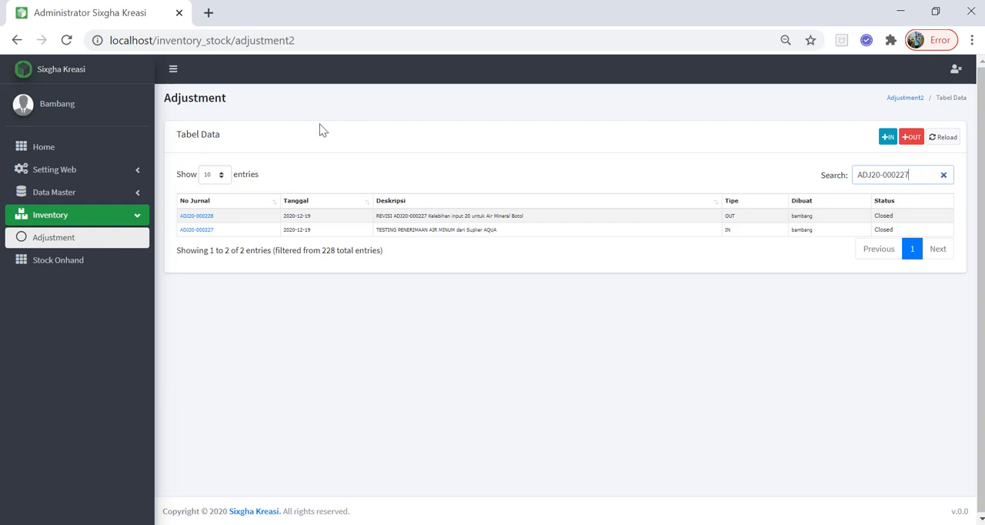
drag(376, 216, 397, 216)
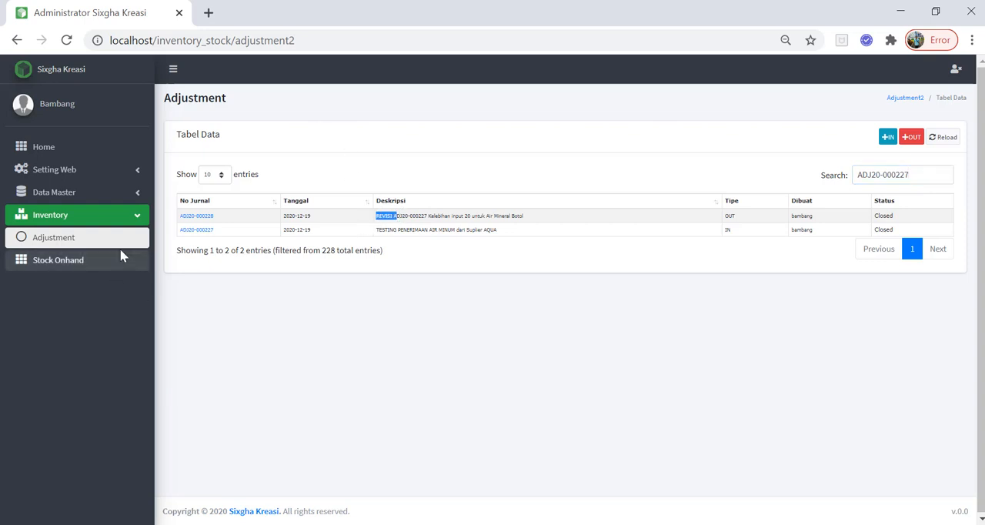
Search the Stock Onhand list for "AIR" and check the stock of Air Mineral Botol.
click(67, 261)
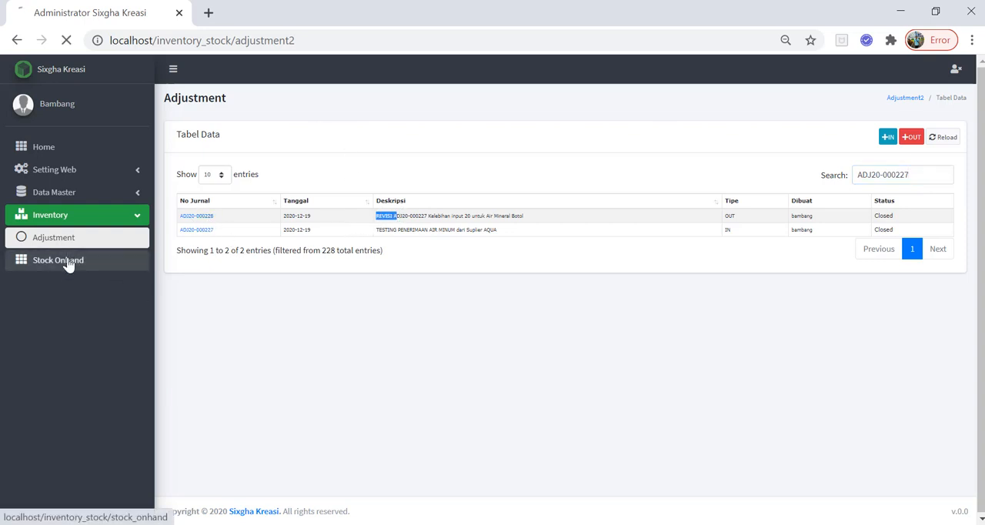
click(874, 172)
text(AIR)
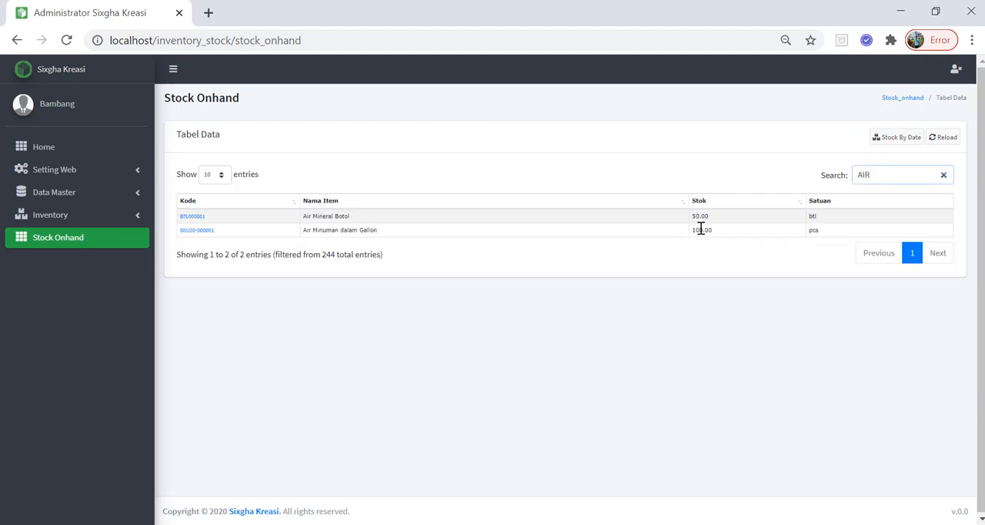
drag(698, 216, 691, 216)
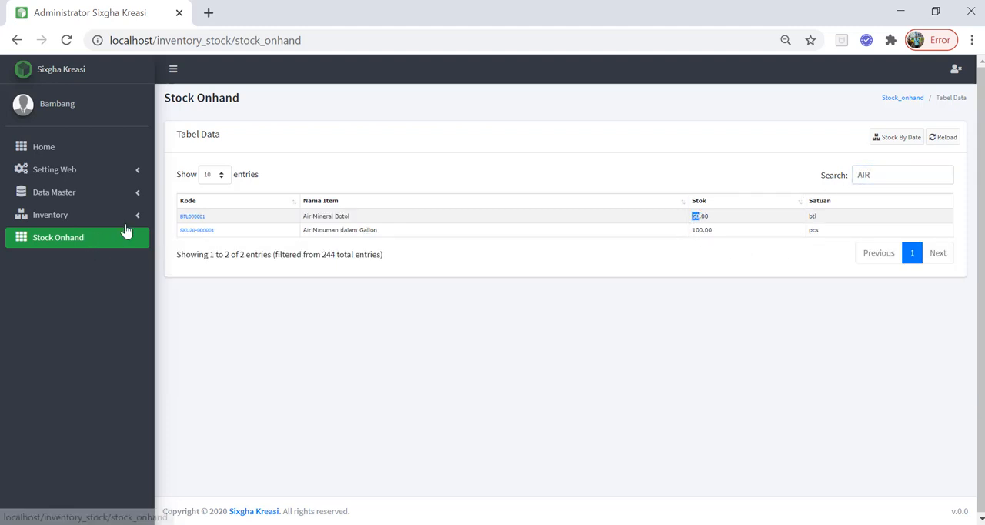
Open the stock mutation report of Air Mineral Botol, review its adjustment journal ADJ20-000228, and close the journal.
click(187, 218)
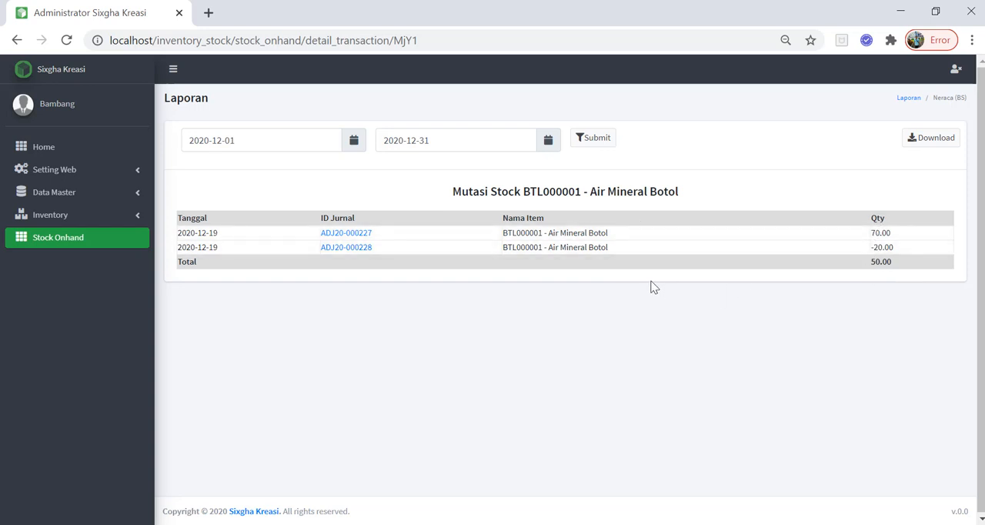
click(359, 253)
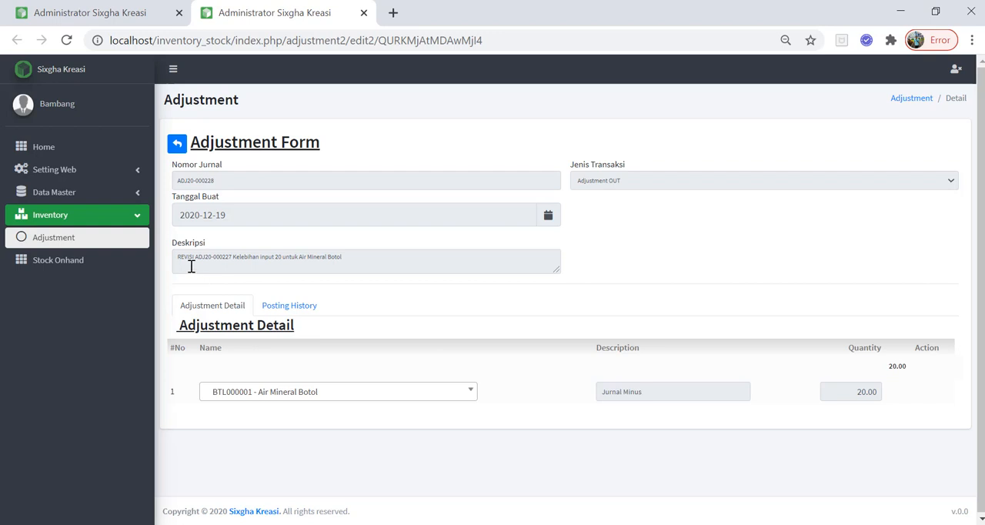
double_click(277, 256)
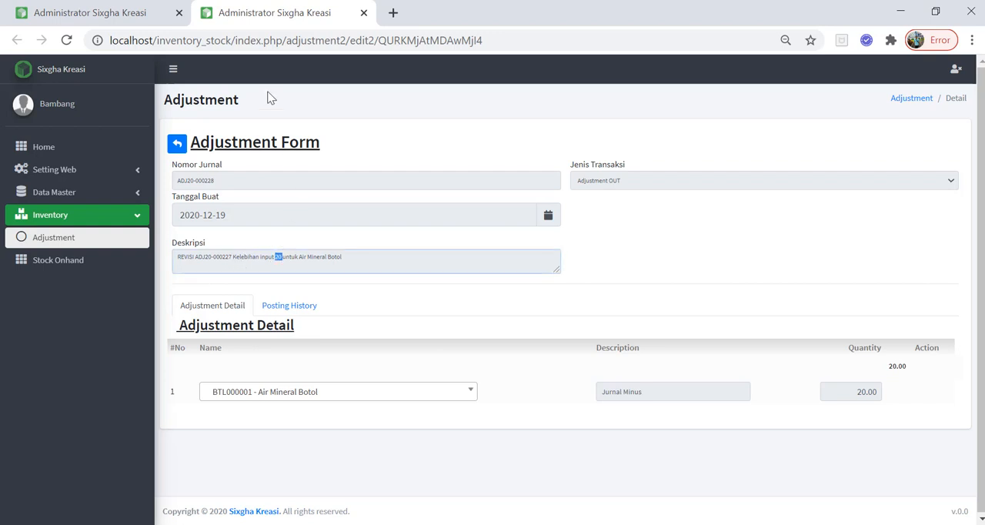
click(364, 13)
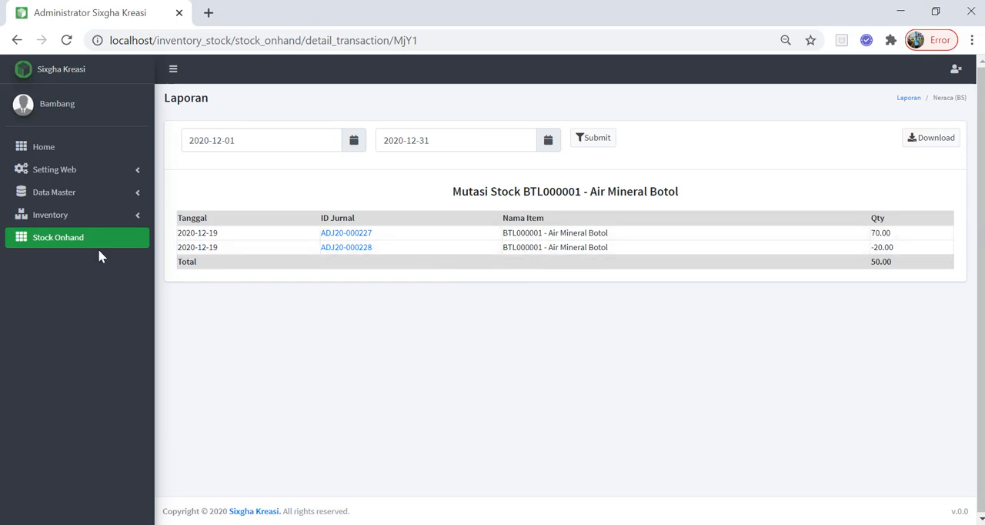
View the Adjustment list, then return to the Stock Onhand list.
click(93, 218)
click(69, 241)
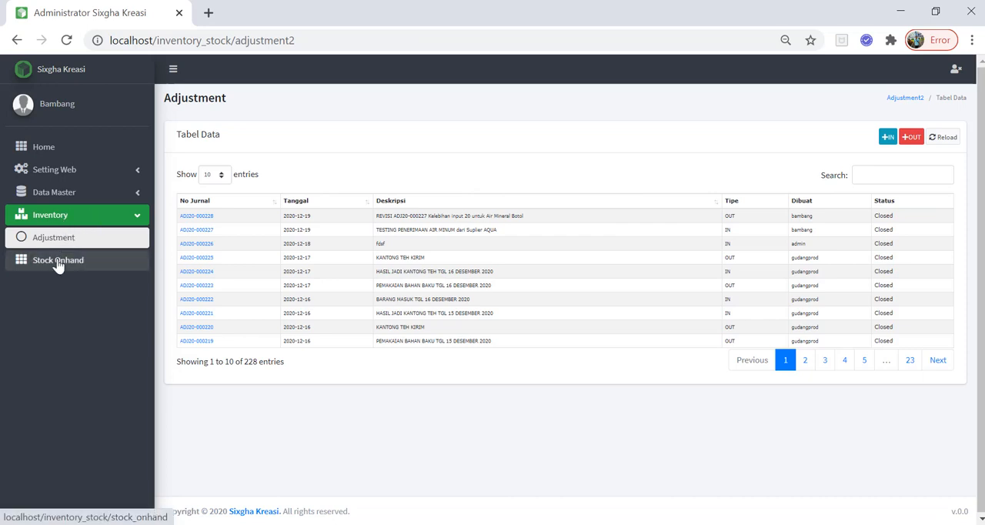
click(58, 261)
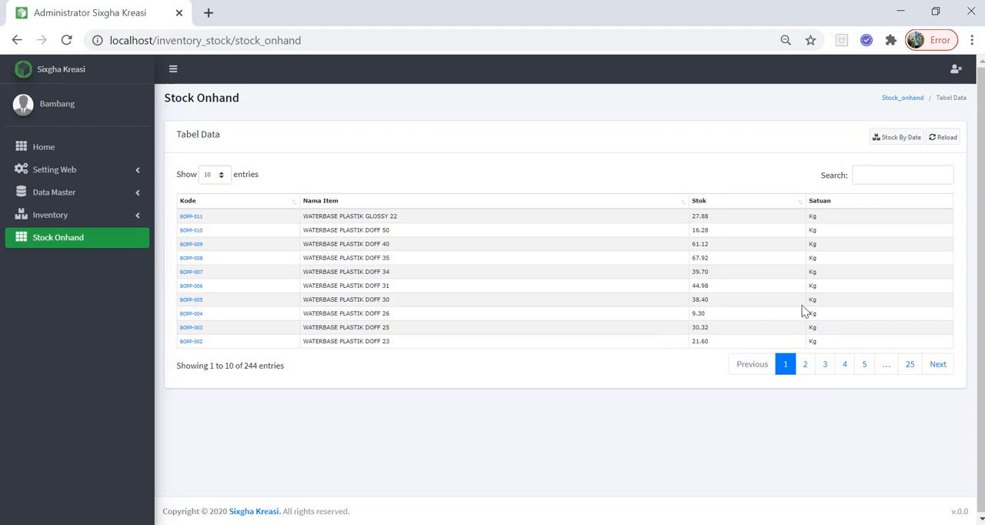
click(61, 238)
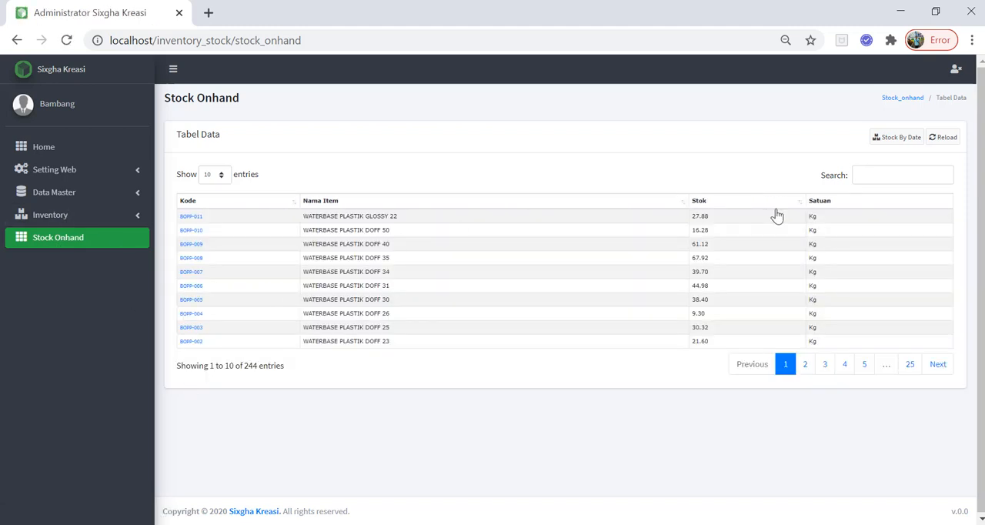
Open the stock-by-date report and look through the item balances for December 2020.
click(897, 137)
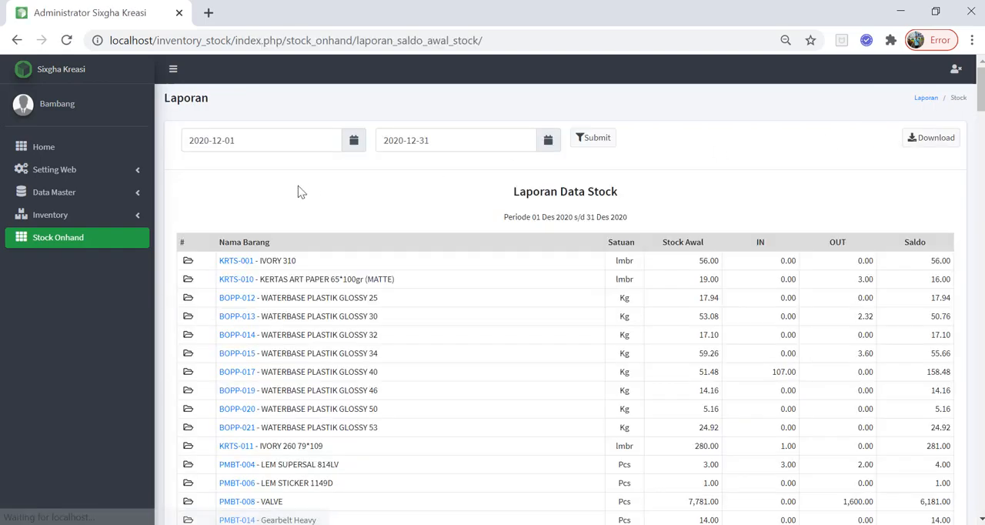
scroll(420, 377, down, 20)
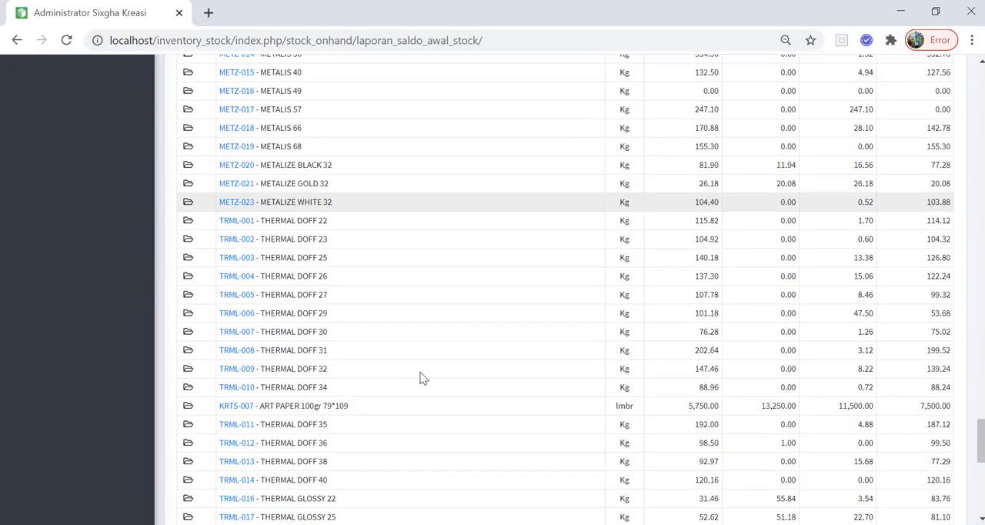
scroll(423, 377, down, 5)
scroll(632, 425, up, 6)
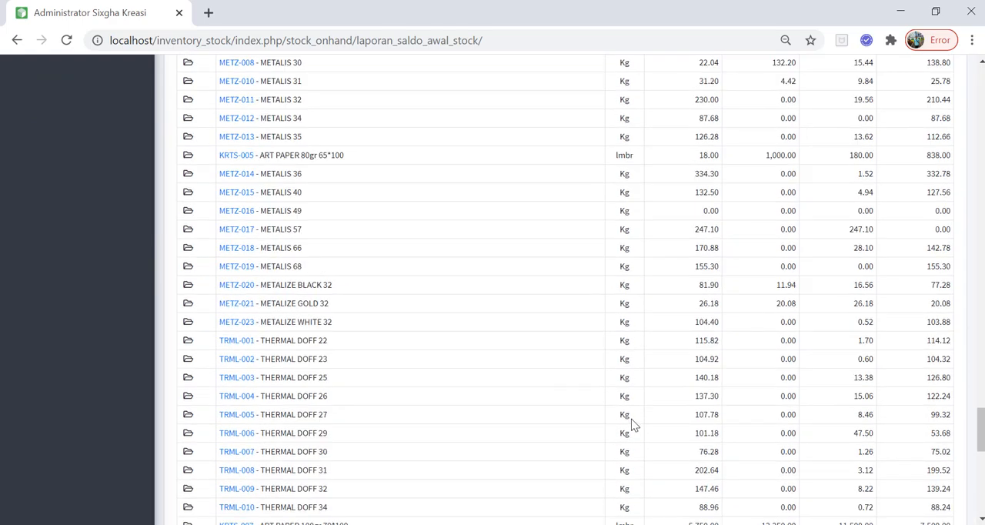
scroll(632, 424, up, 20)
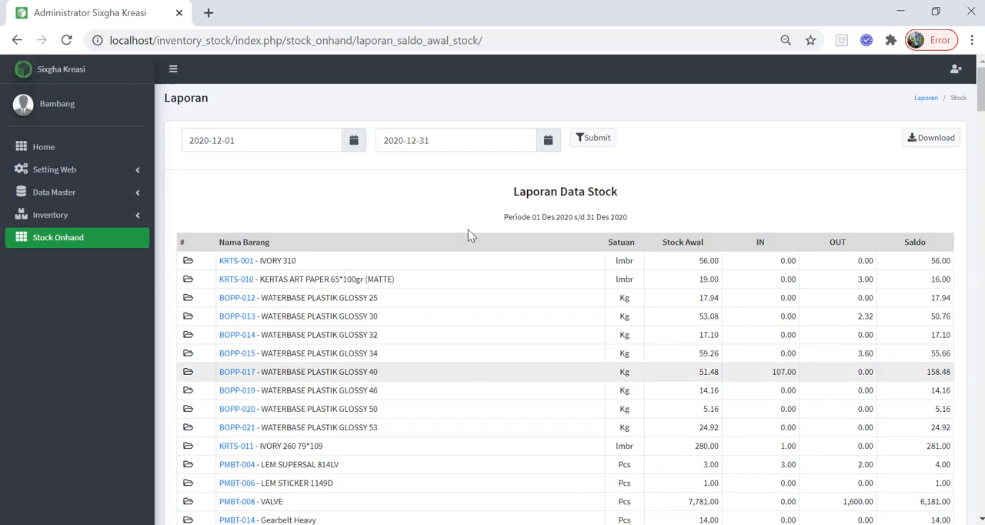
Filter the stock report to the period 2020-12-19 to 2020-12-19.
click(353, 150)
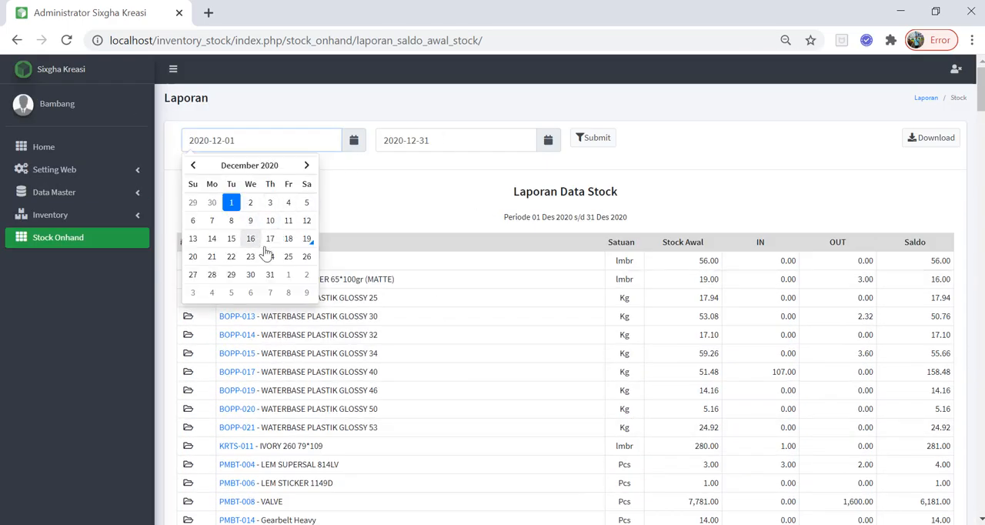
click(306, 240)
click(550, 148)
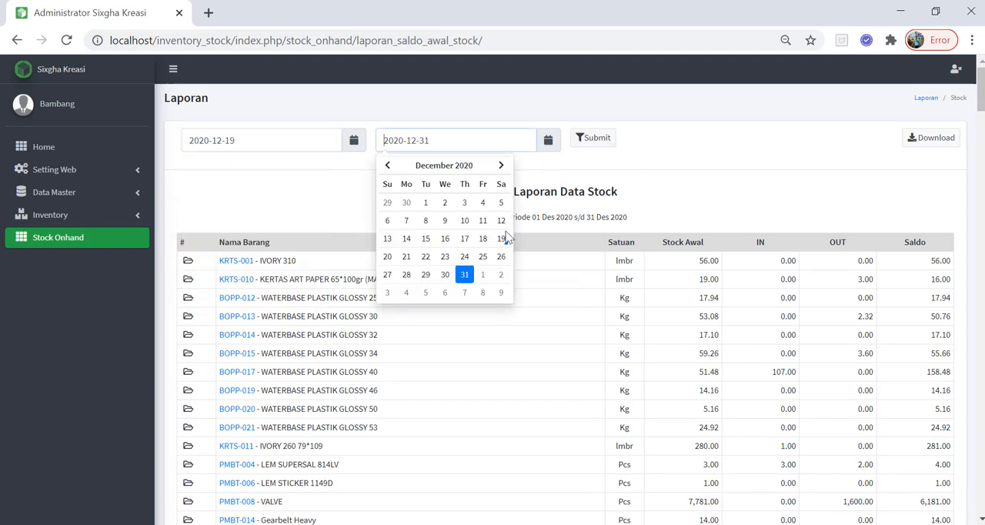
click(502, 239)
click(598, 142)
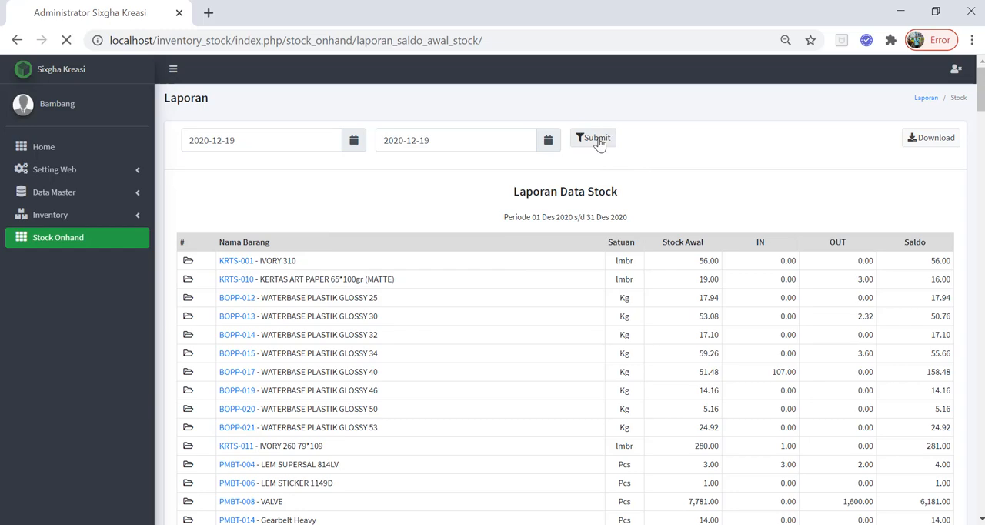
Examine the opening stock, IN and OUT quantities of Air Minuman dalam Gallon and Air Mineral Botol in the filtered report.
scroll(663, 266, down, 20)
scroll(654, 250, up, 10)
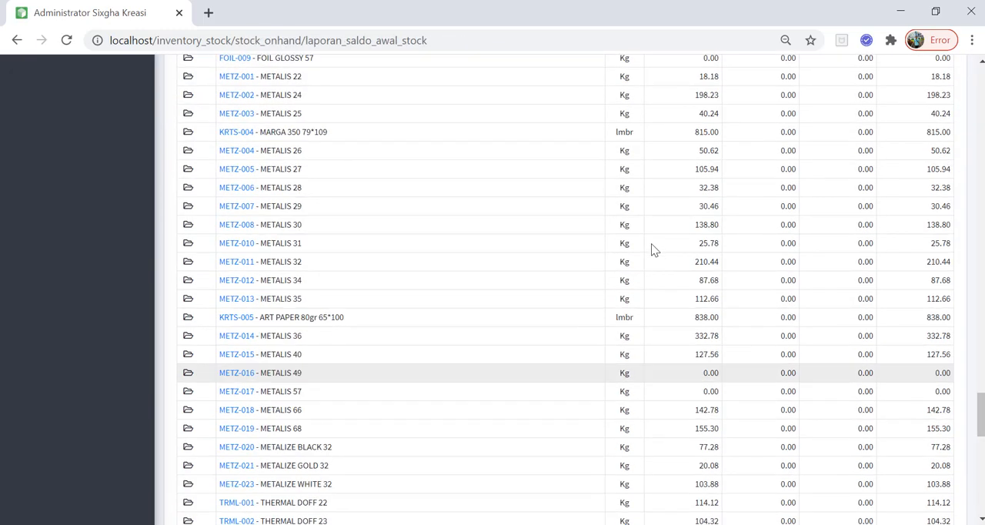
scroll(654, 250, up, 20)
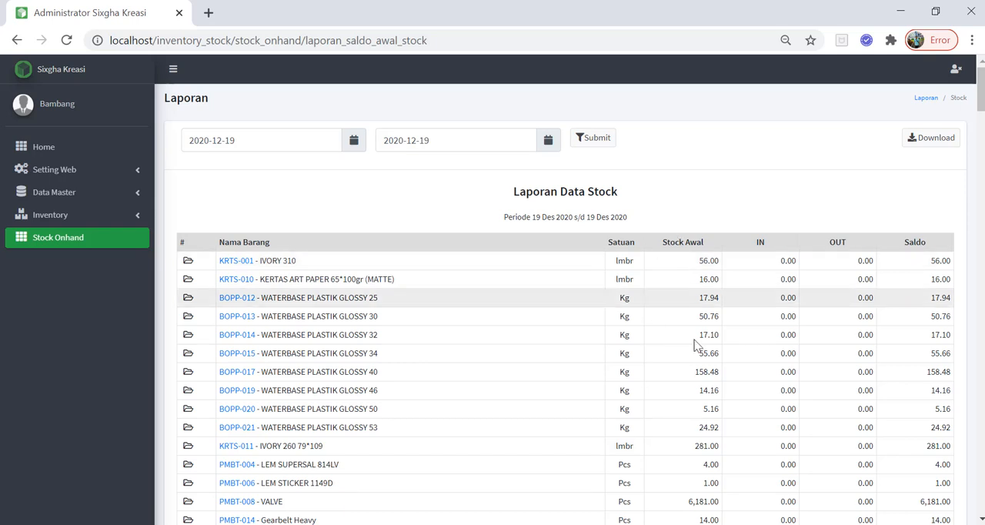
scroll(206, 332, down, 15)
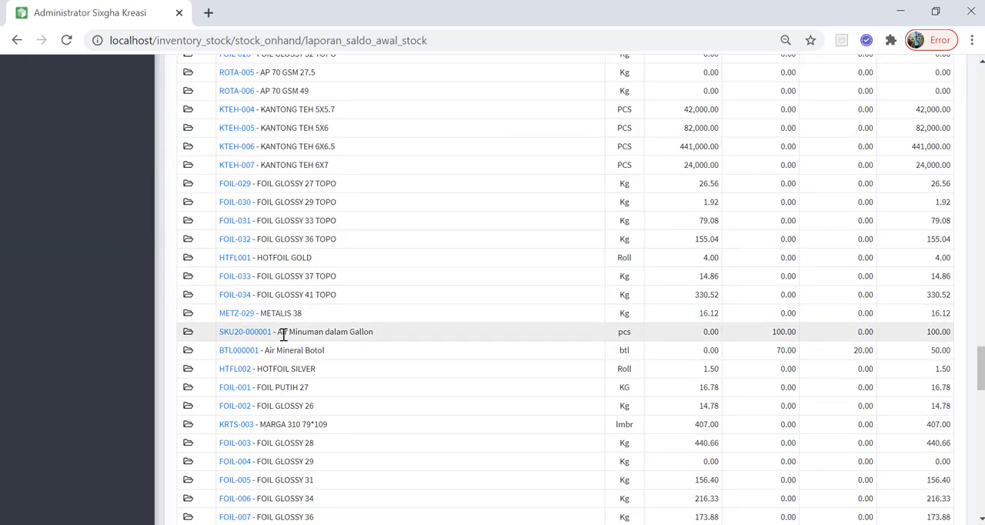
drag(277, 332, 360, 335)
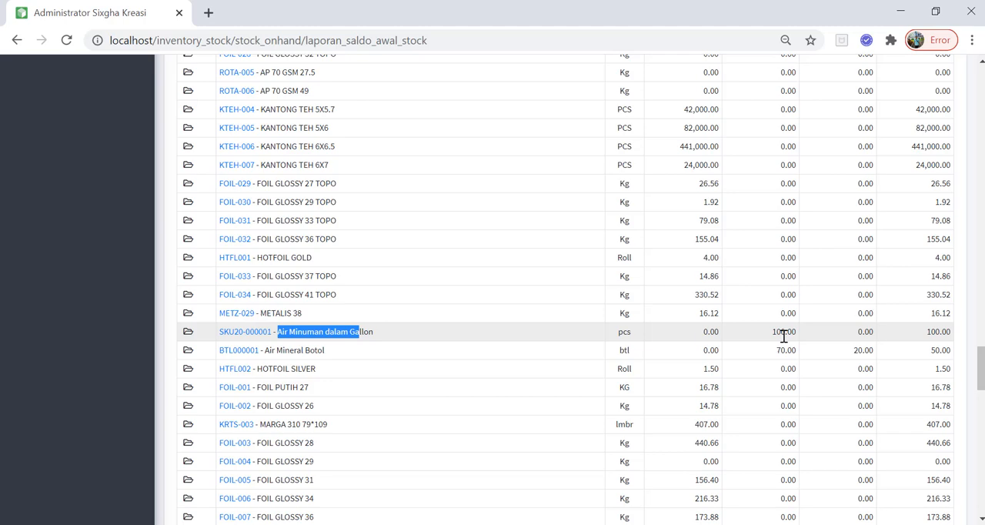
drag(702, 332, 711, 331)
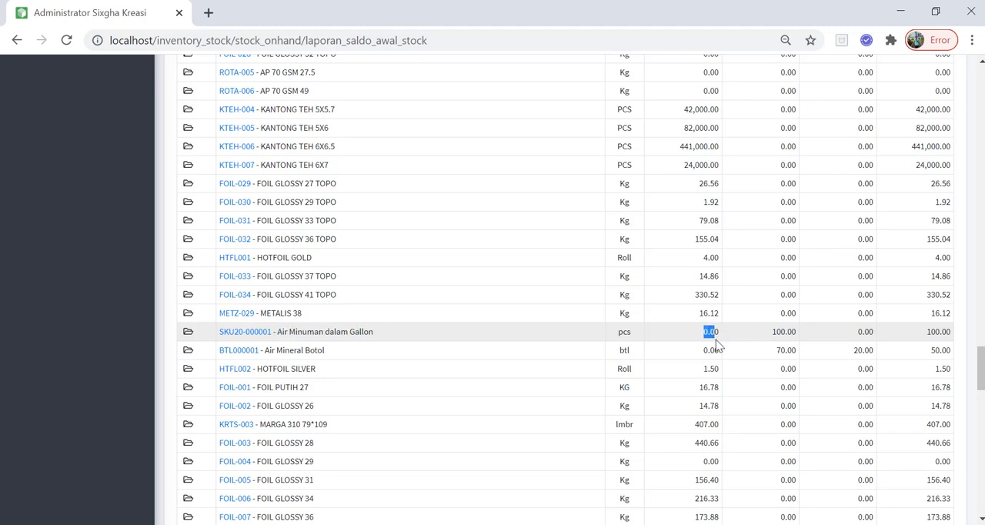
drag(977, 370, 981, 347)
drag(771, 330, 800, 339)
click(773, 357)
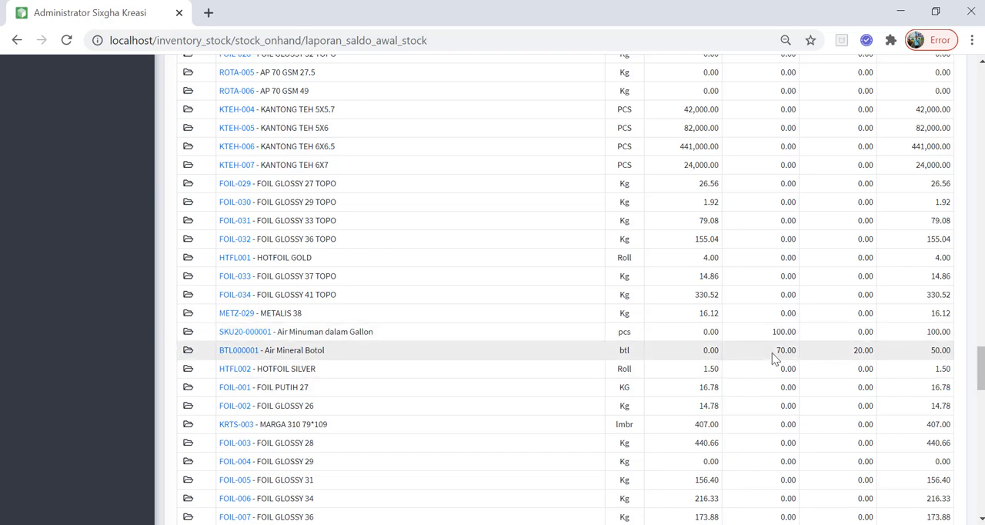
drag(774, 350, 785, 350)
drag(853, 350, 875, 352)
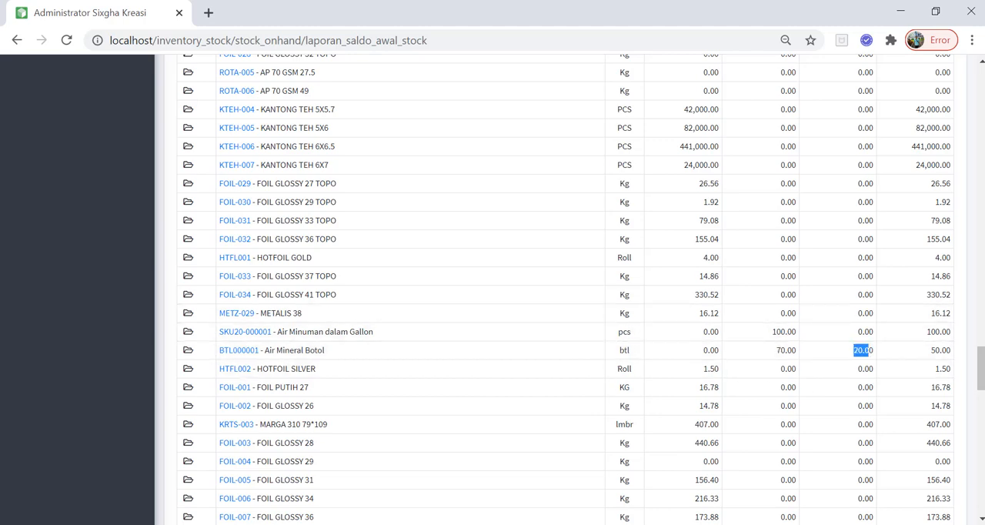
drag(981, 369, 913, 49)
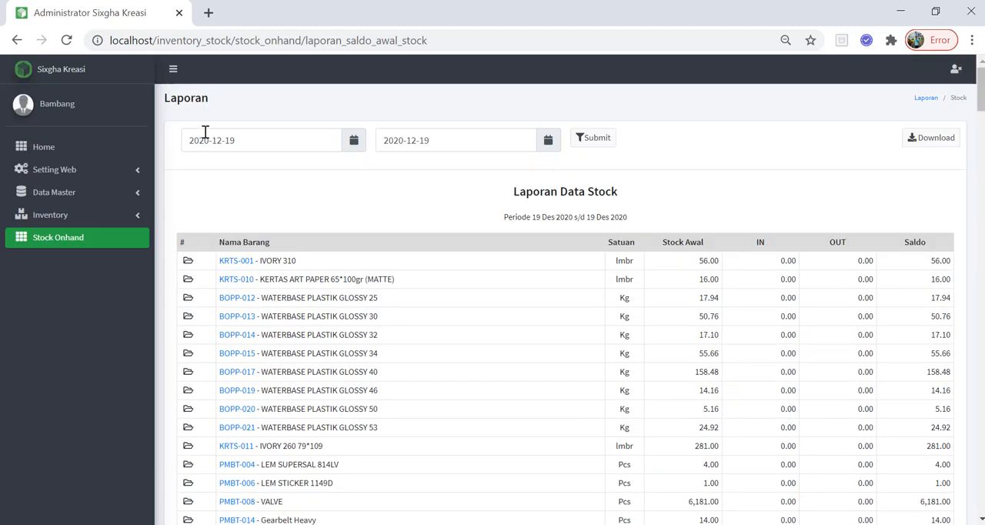
Filter the stock report to the period 2020-12-20 to 2020-12-20.
click(355, 149)
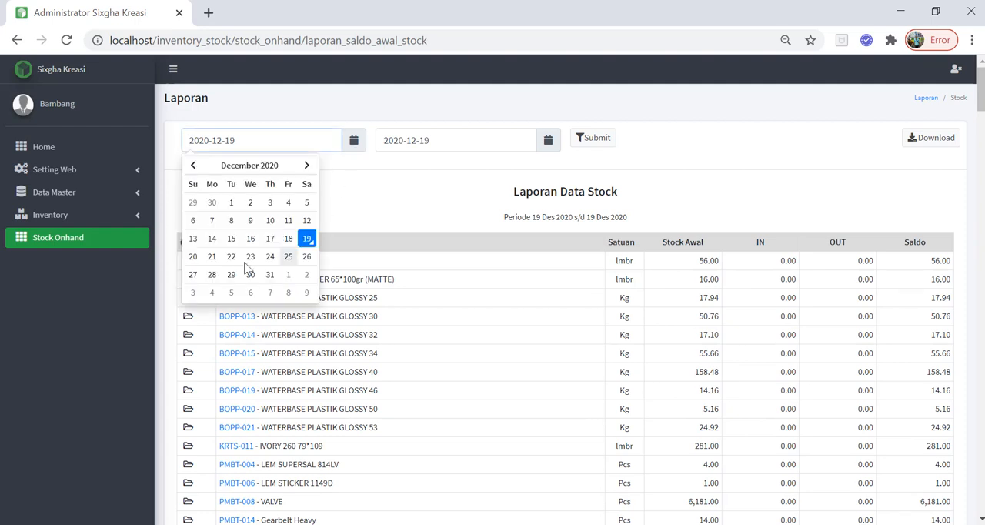
click(193, 257)
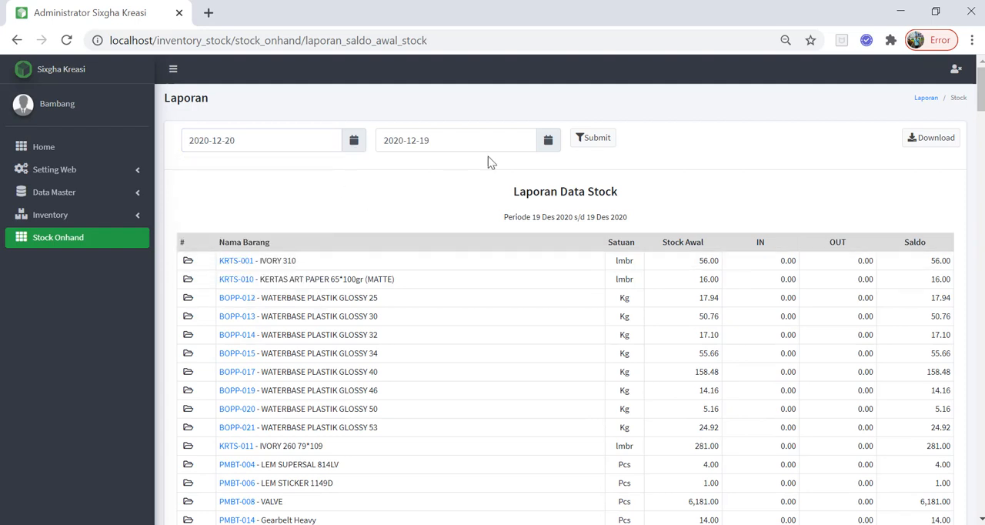
click(547, 146)
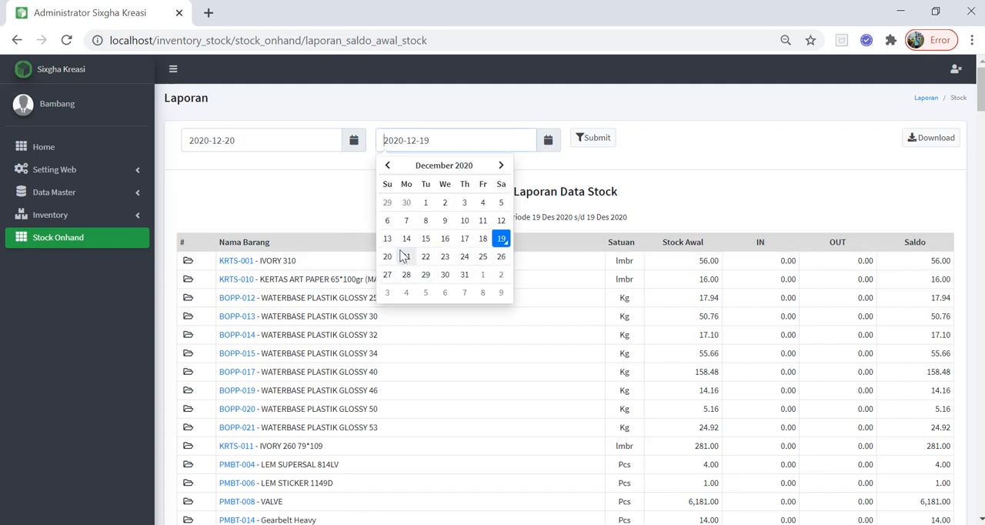
click(388, 256)
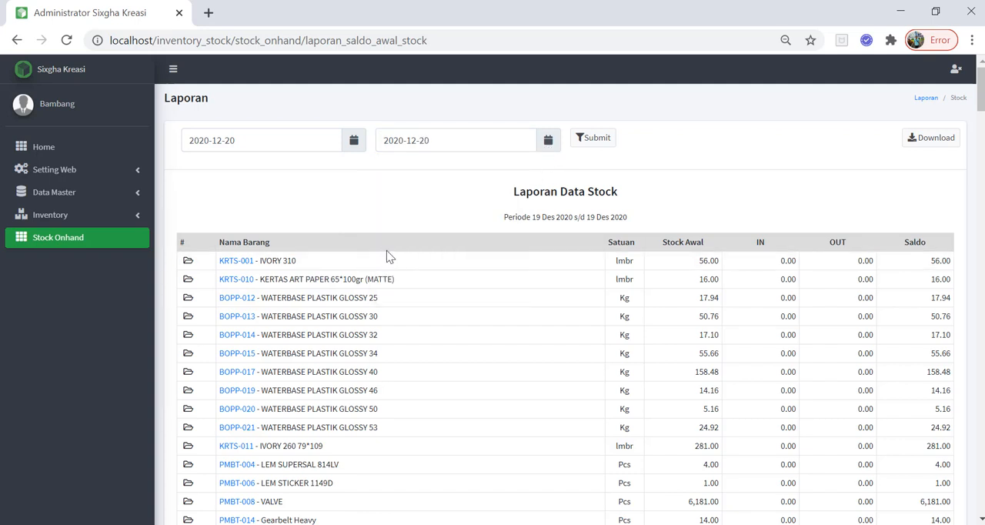
click(607, 149)
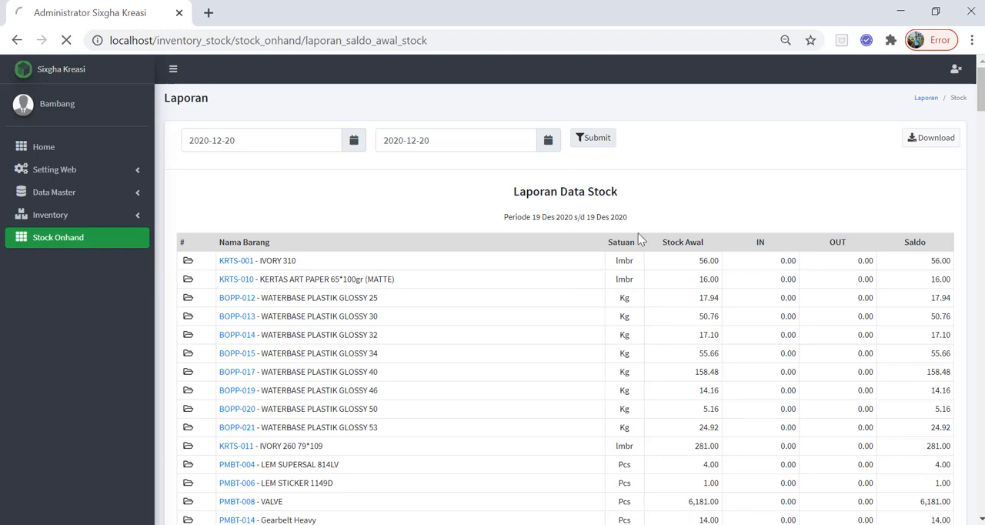
Find "air" in the stock report and check the opening stock of Air Minuman dalam Gallon.
scroll(648, 311, down, 4)
scroll(687, 352, down, 10)
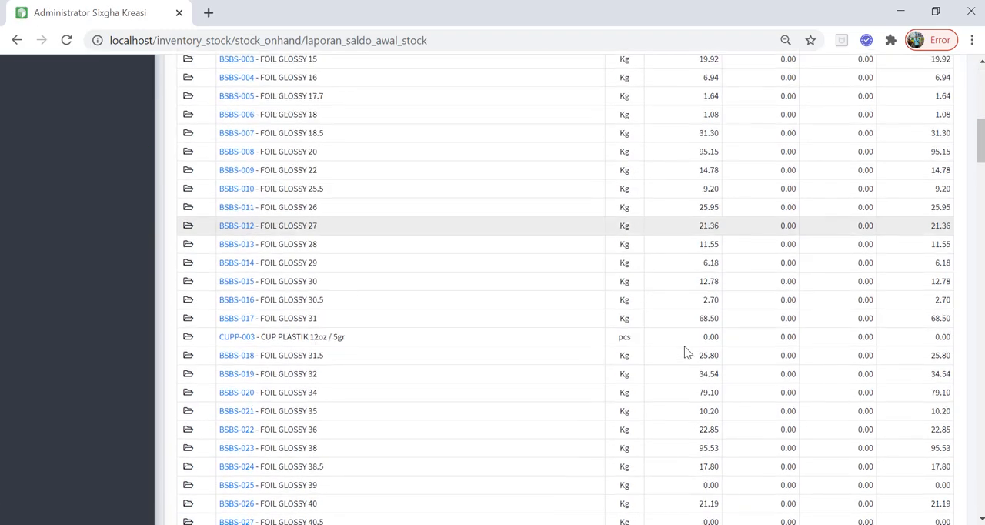
scroll(514, 331, down, 10)
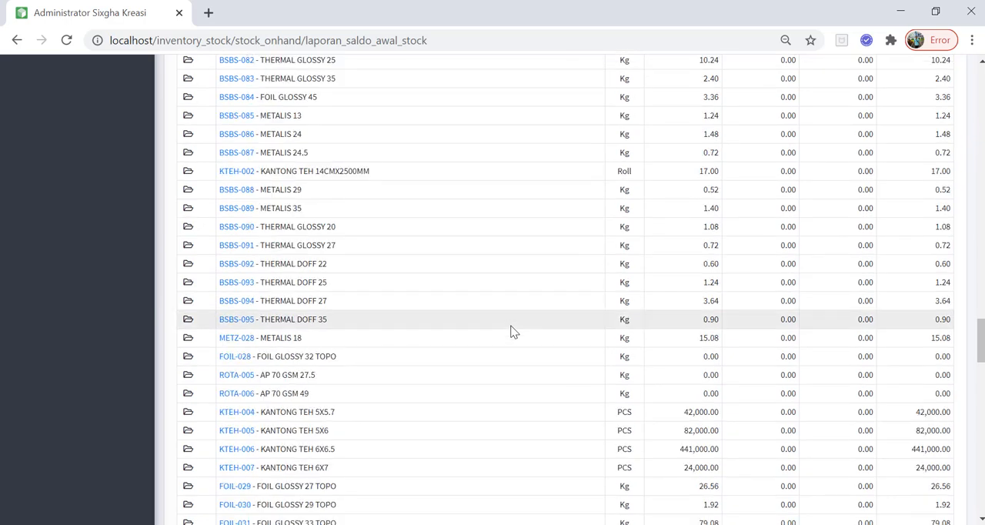
key(ctrl+f)
text(air)
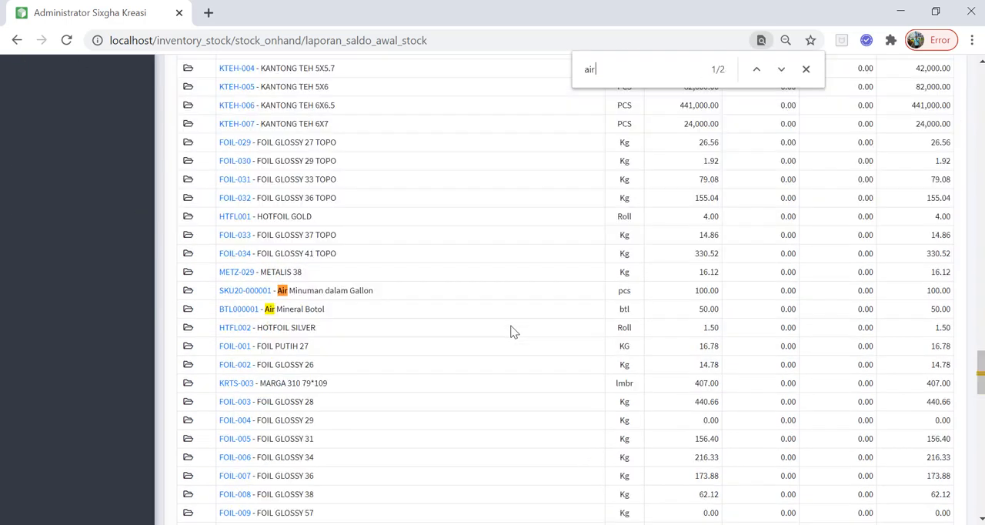
key(Escape)
drag(695, 290, 715, 290)
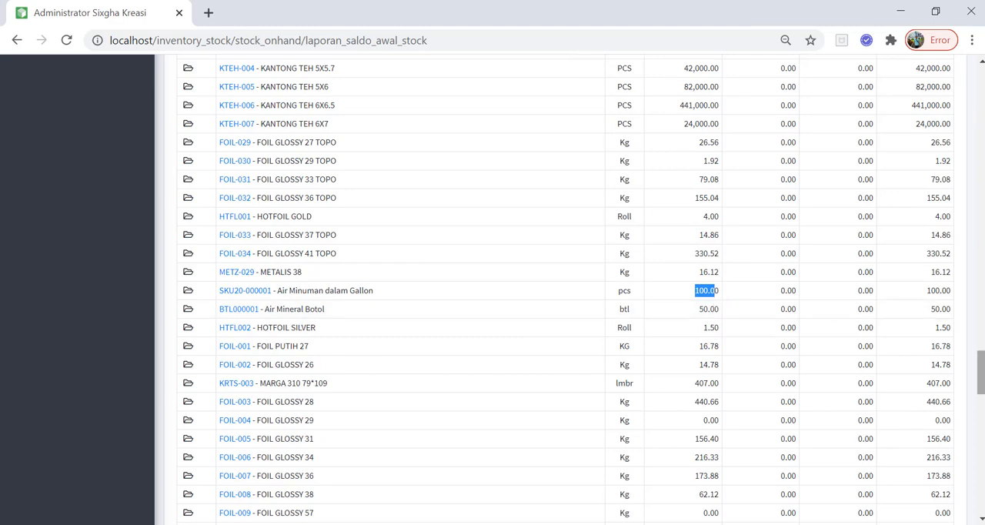
drag(980, 371, 971, 86)
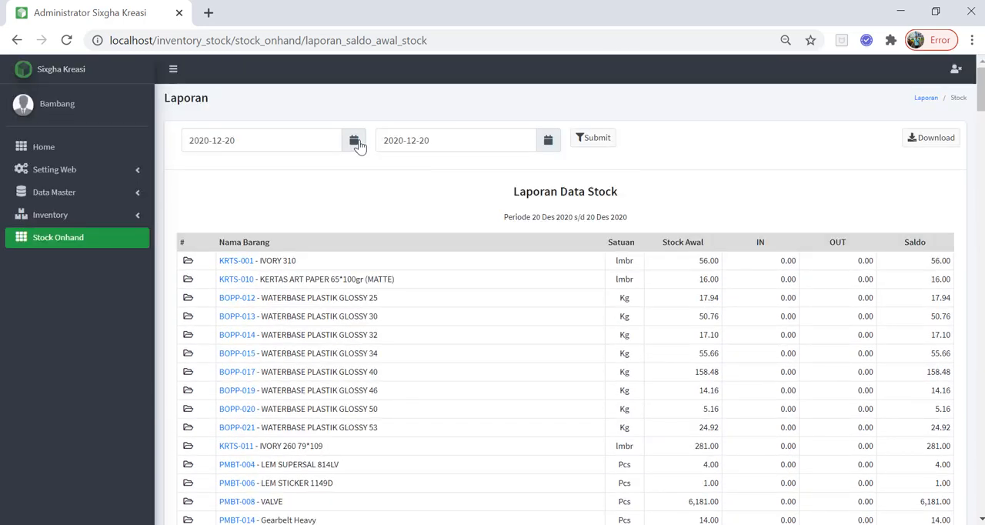
Download the stock report for 2020-12-20 and open the XLS file in Excel to review its rows.
click(933, 137)
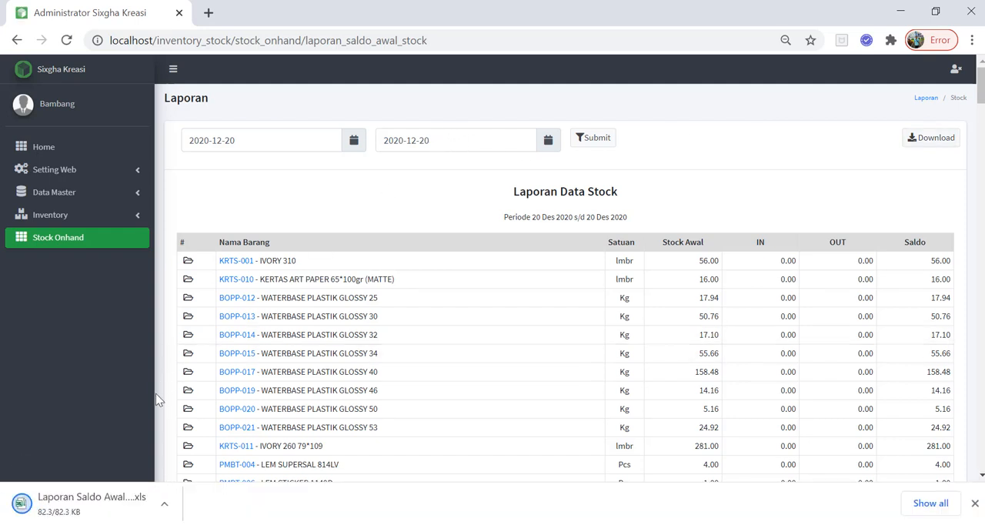
click(97, 507)
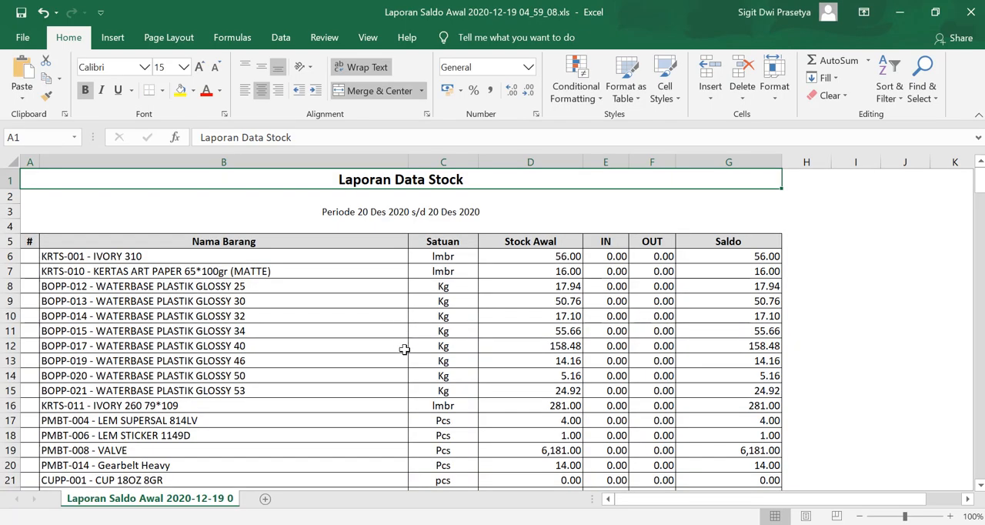
scroll(422, 337, down, 13)
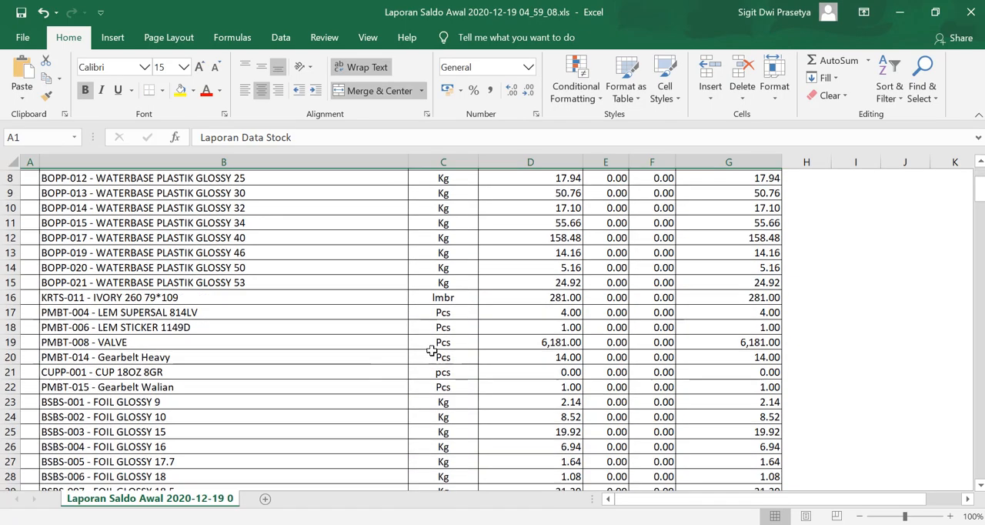
Switch back to the stock report in the browser, dismiss the text search, and open the stock mutation details of BTL000001 - Air Mineral Botol.
key(alt+Tab)
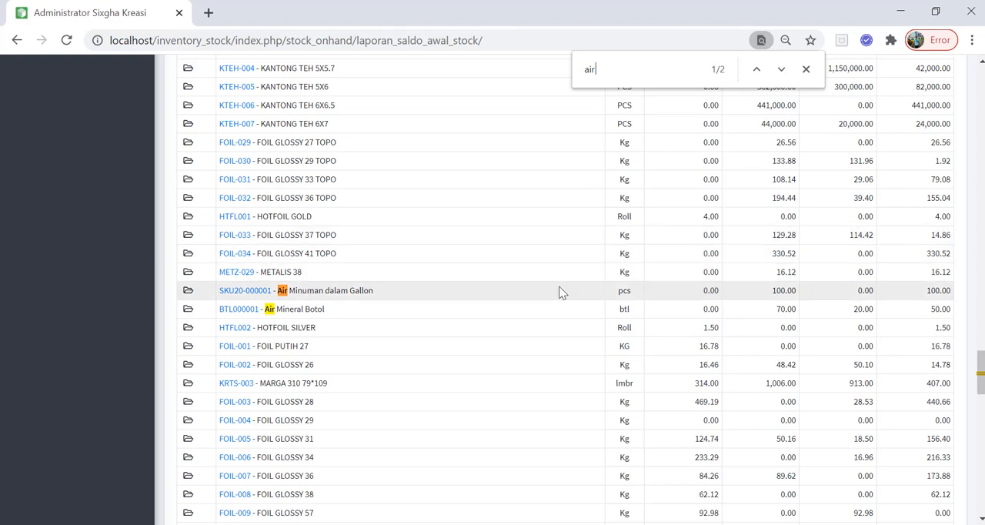
click(805, 69)
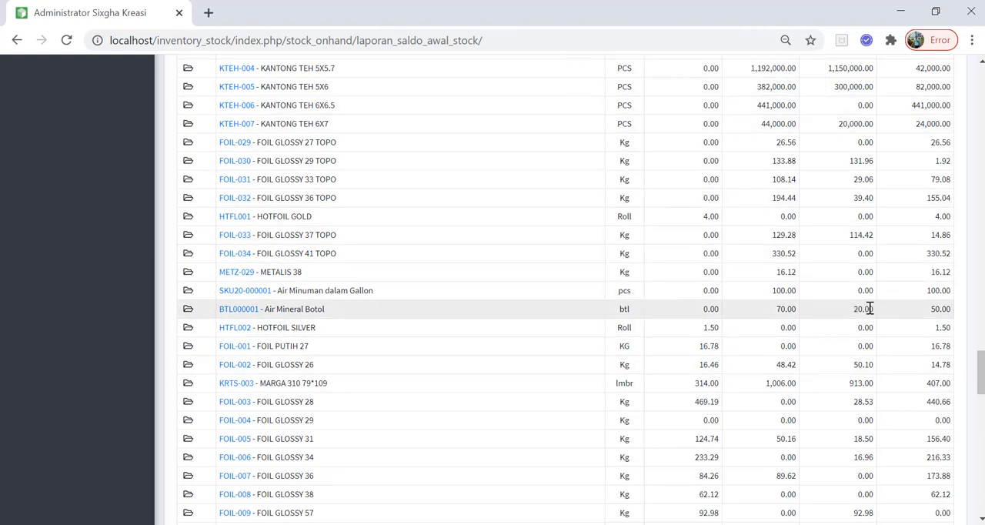
click(255, 313)
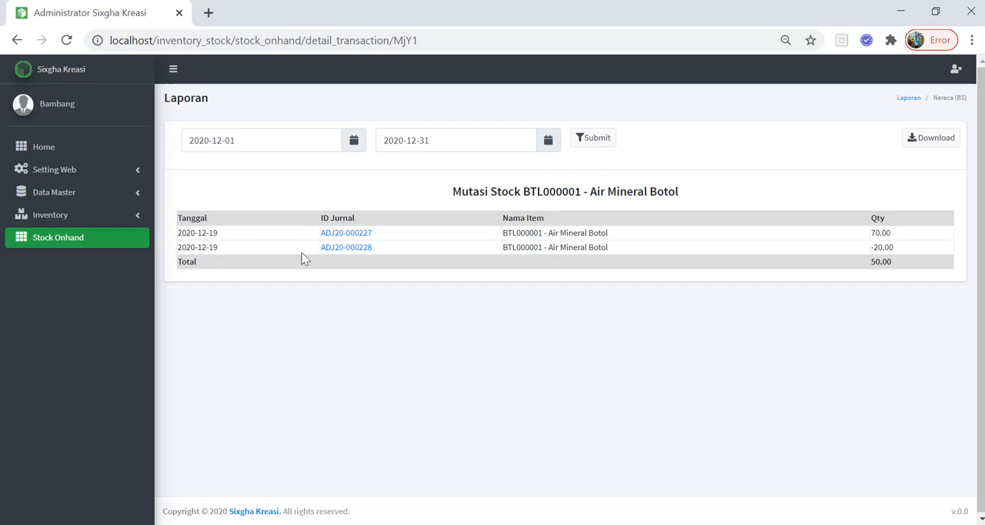
Download the Air Mineral Botol stock mutation report, open the XLS file in Excel despite the format warning, and return to the browser.
click(925, 144)
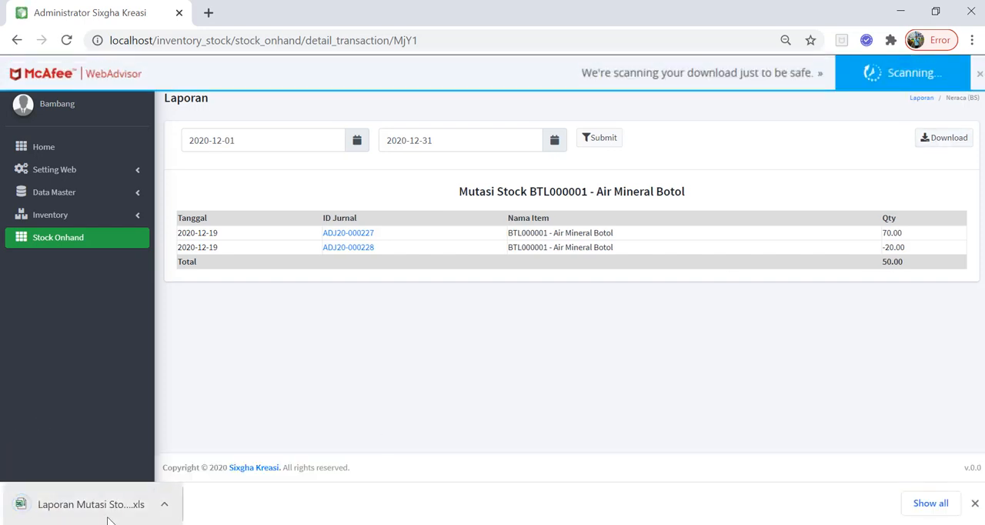
click(110, 514)
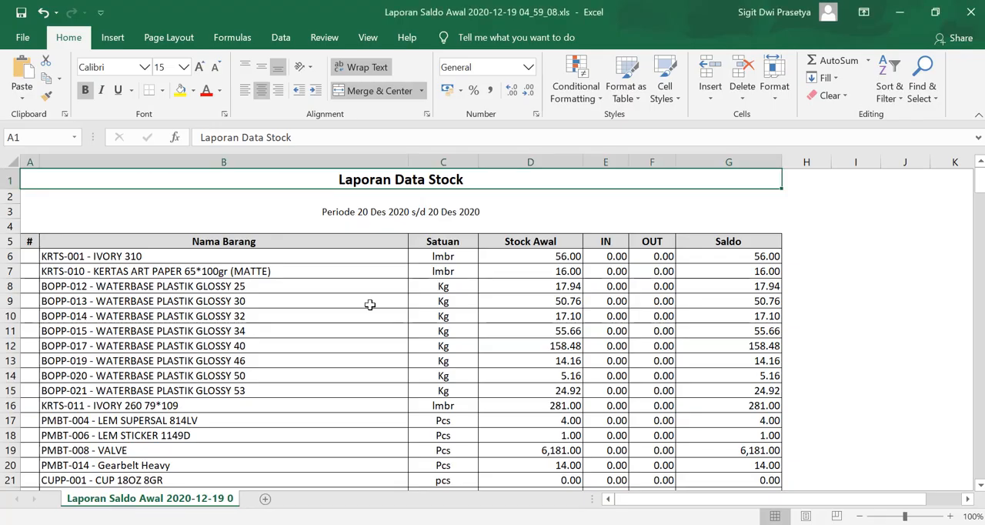
click(370, 307)
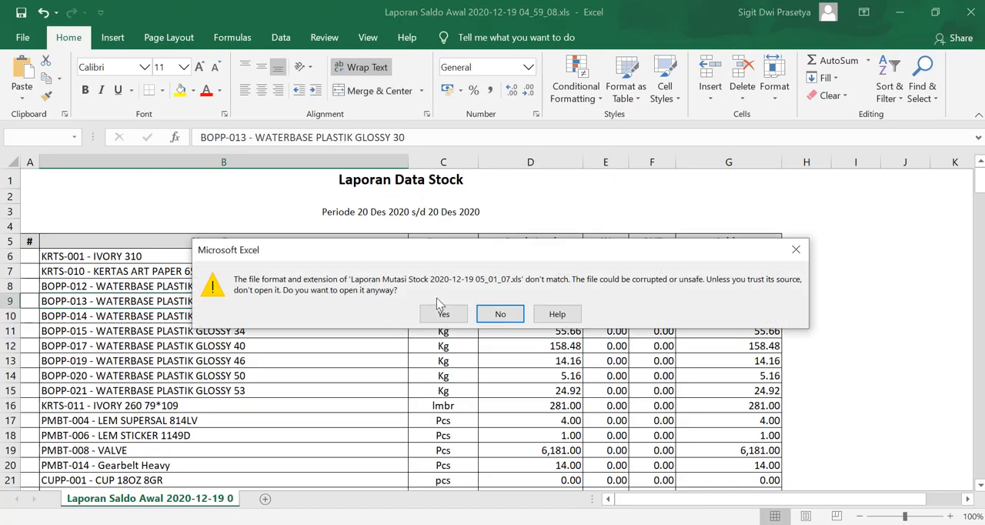
click(449, 315)
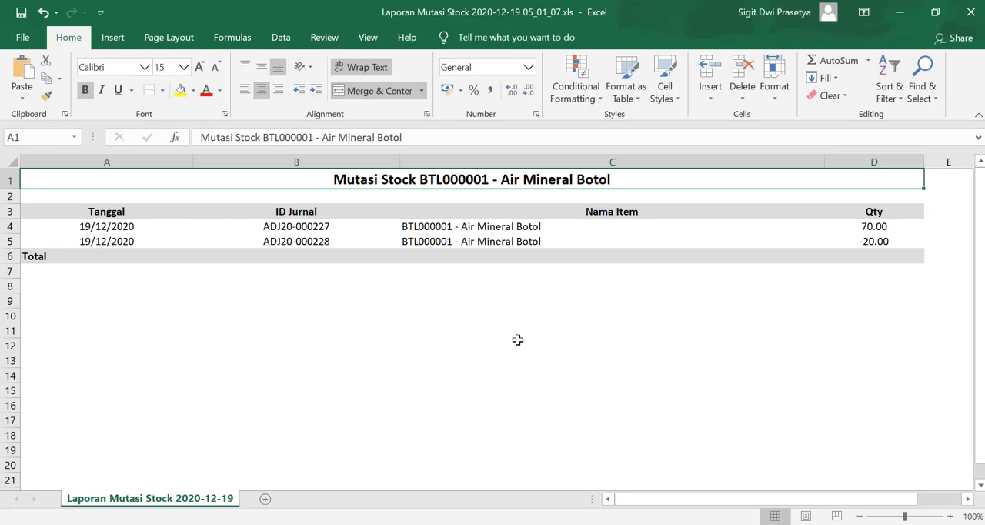
key(alt+Tab)
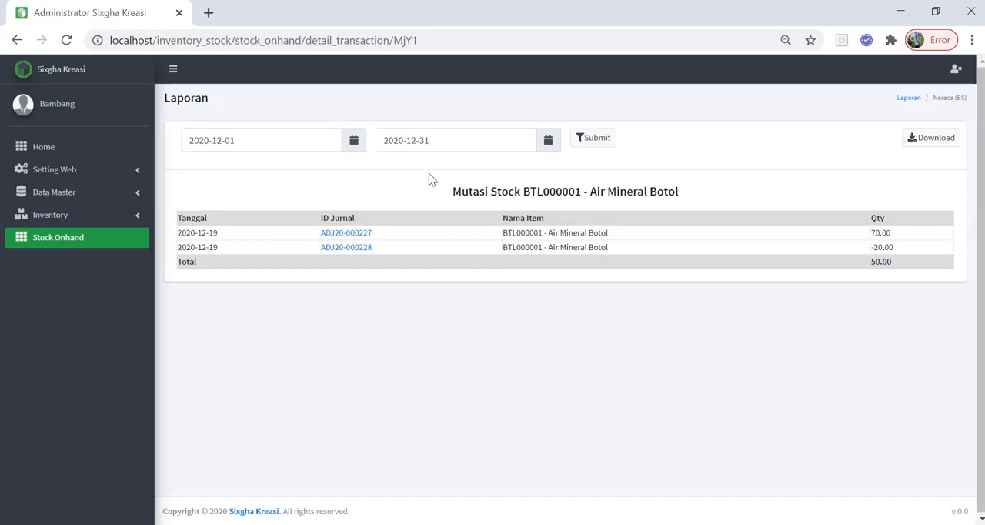